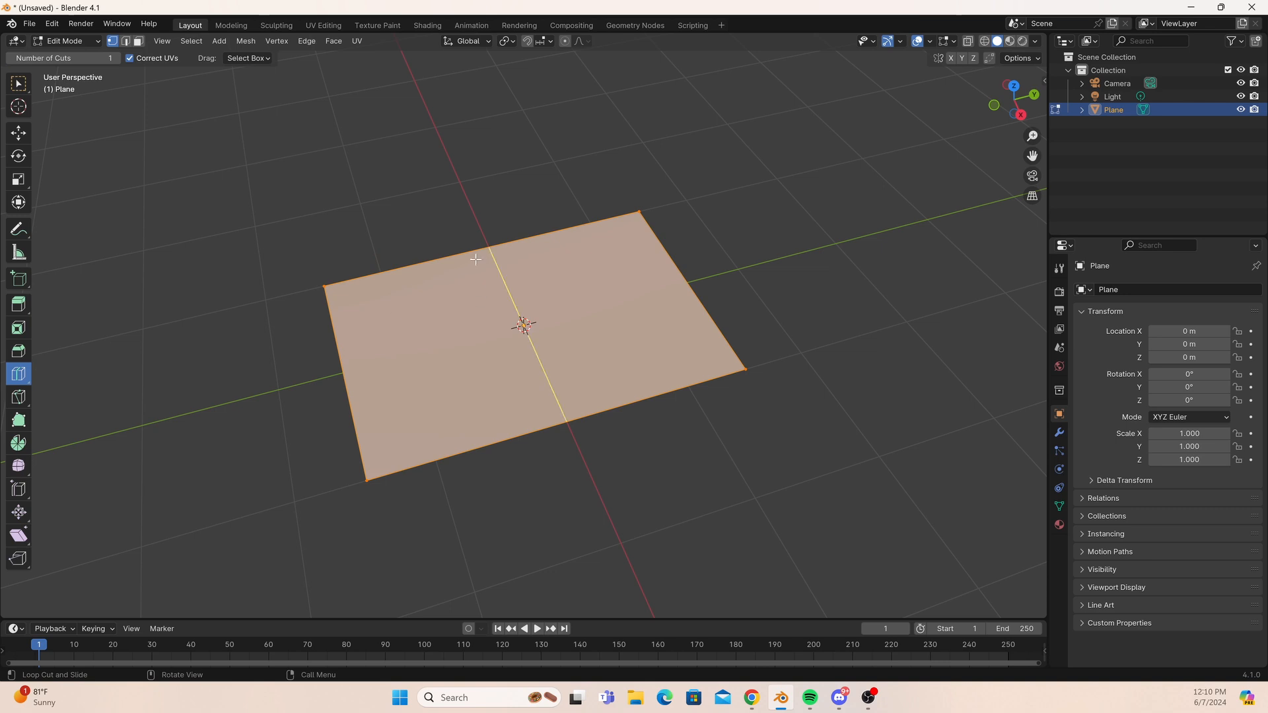
Add loop cuts to the plane: one along the X axis centre line, one along Y through the centre, and one halfway across the near half.
{"action": "left_click", "coordinate": [481, 255]}
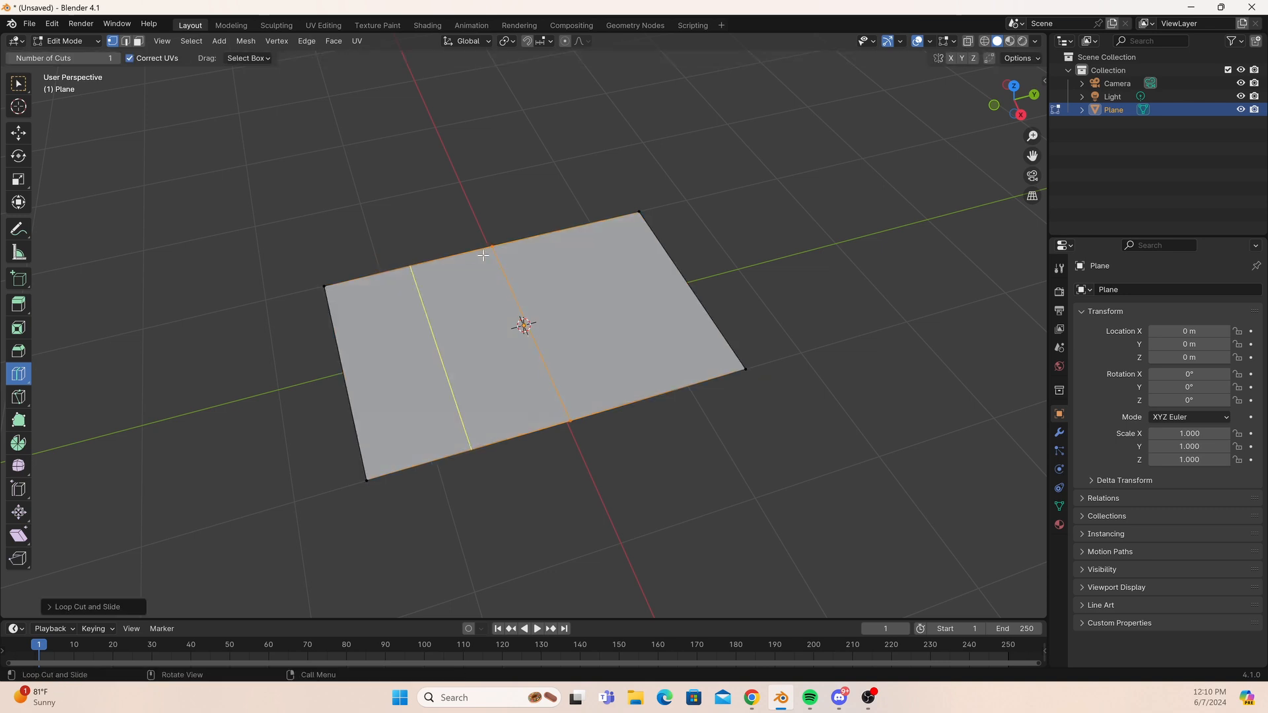
{"action": "key", "text": "ctrl+z"}
{"action": "left_click", "coordinate": [484, 255]}
{"action": "left_click", "coordinate": [363, 390]}
{"action": "left_click", "coordinate": [369, 399]}
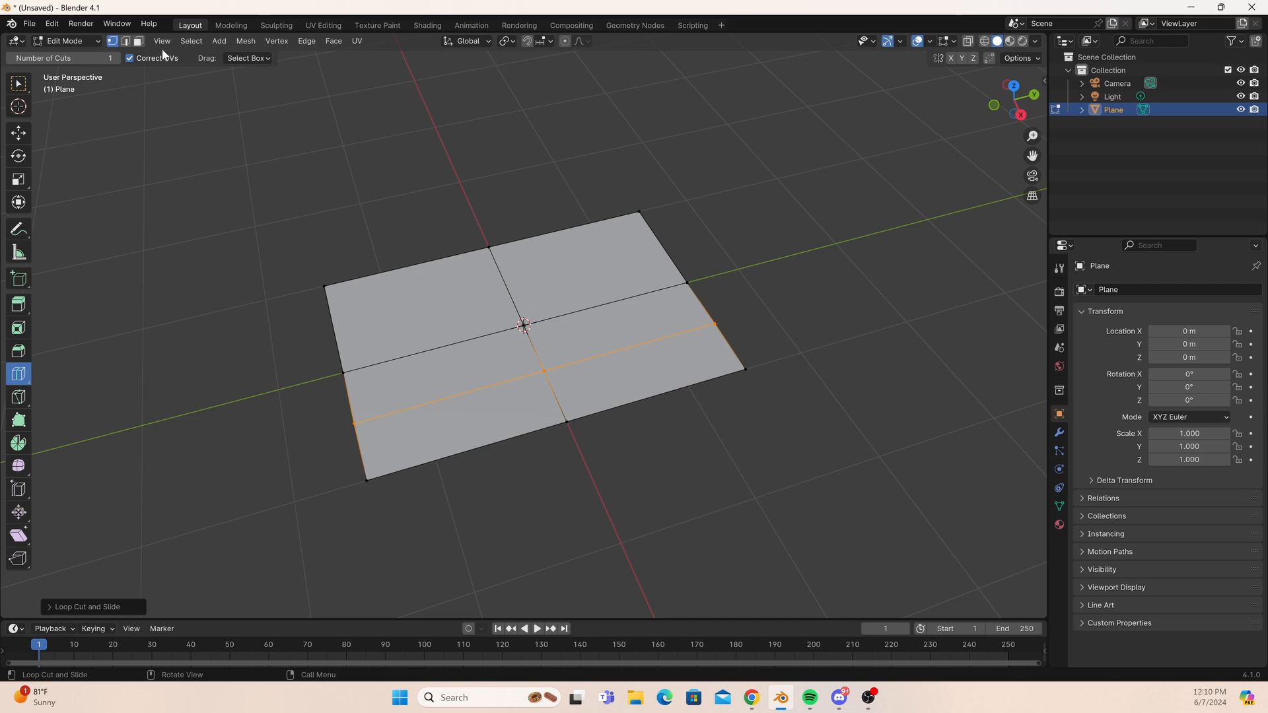
Delete the two faces on the far, uncut side of the plane's Y centre line.
{"action": "left_click", "coordinate": [138, 41]}
{"action": "left_click", "coordinate": [19, 84]}
{"action": "left_click", "coordinate": [459, 311]}
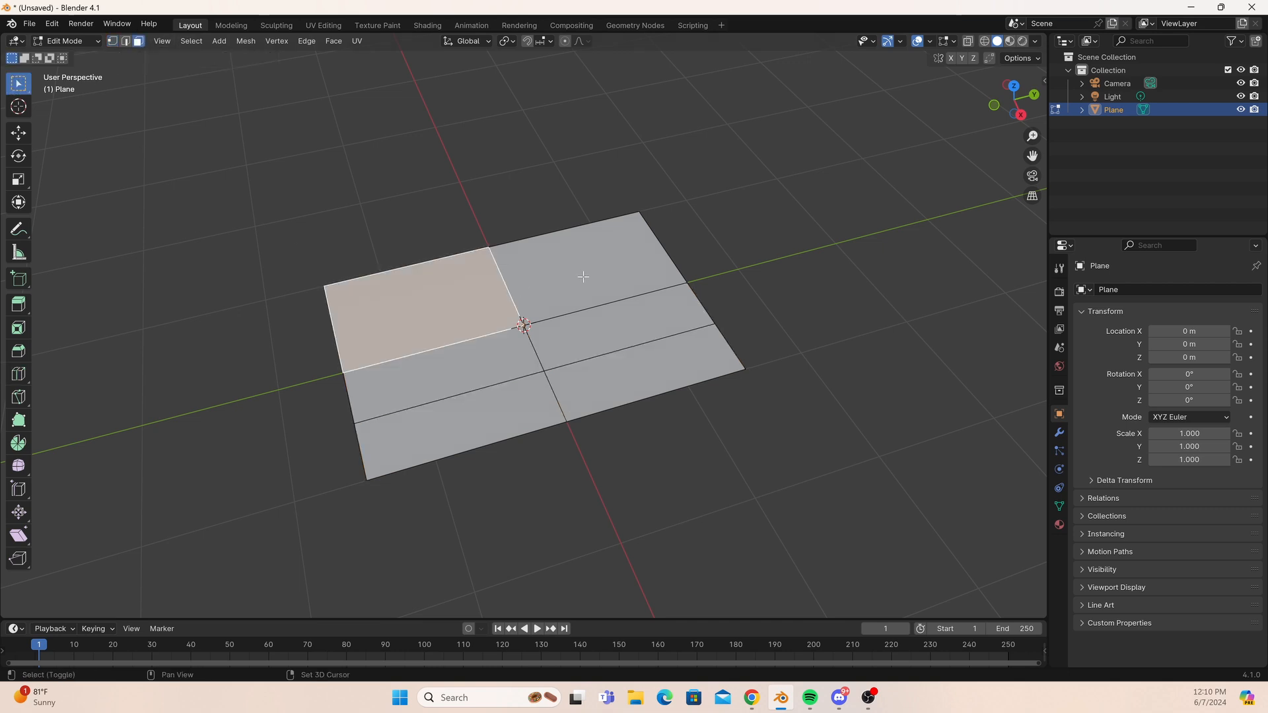
{"action": "left_click", "coordinate": [583, 276], "text": "shift"}
{"action": "key", "text": "x"}
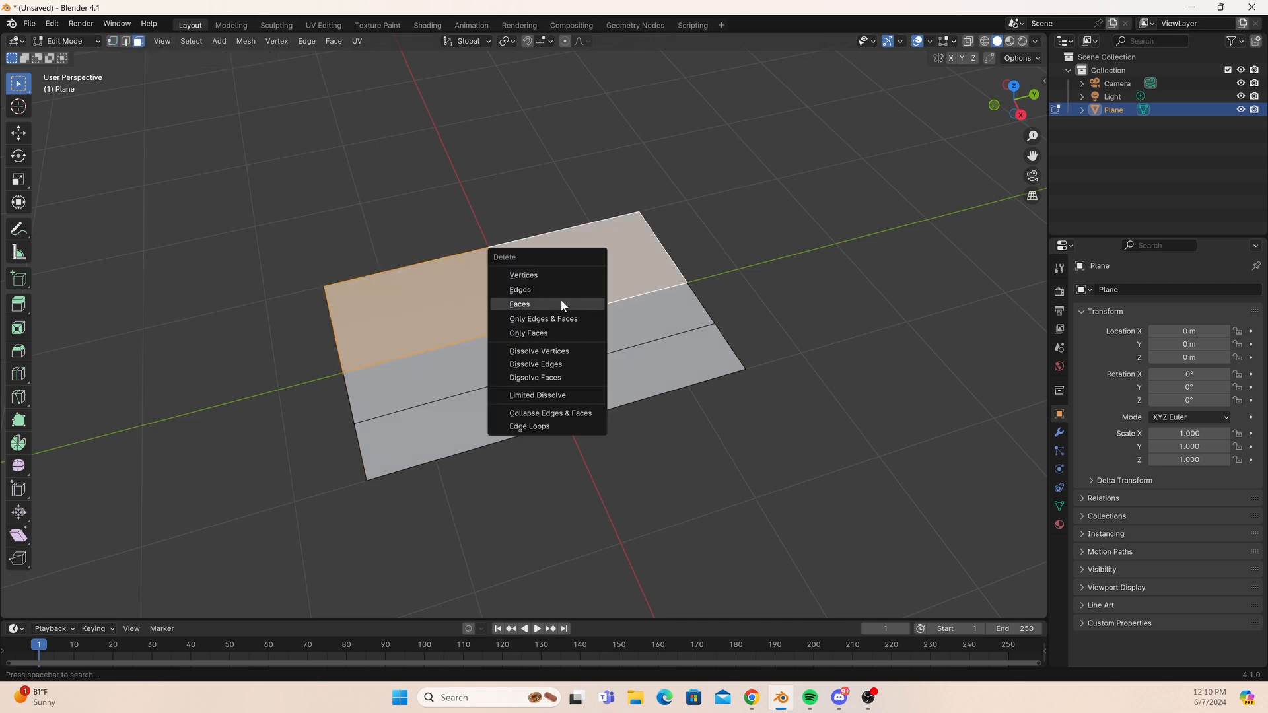
{"action": "left_click", "coordinate": [561, 299]}
Return to Object Mode and add a Mirror modifier to the remaining half of the plane.
{"action": "key", "text": "Tab"}
{"action": "left_click", "coordinate": [1061, 432]}
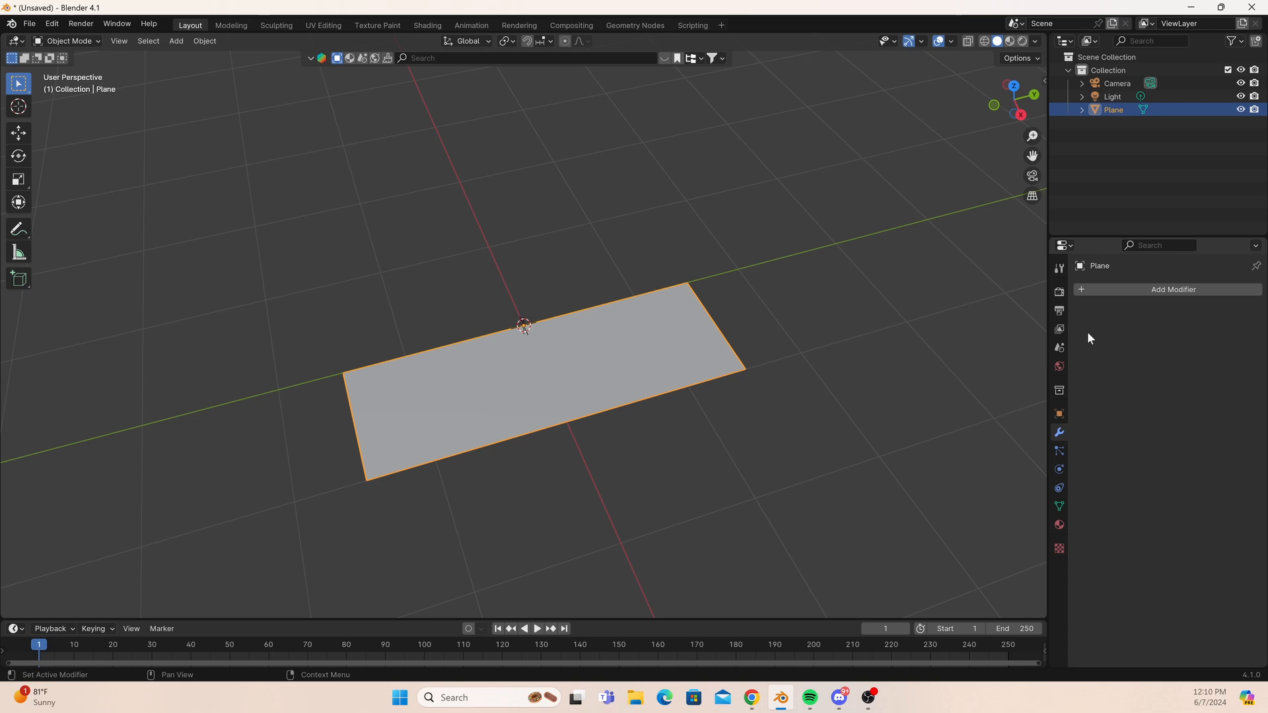
{"action": "left_click", "coordinate": [1124, 286]}
{"action": "left_click", "coordinate": [1120, 296]}
{"action": "type", "text": "mi"}
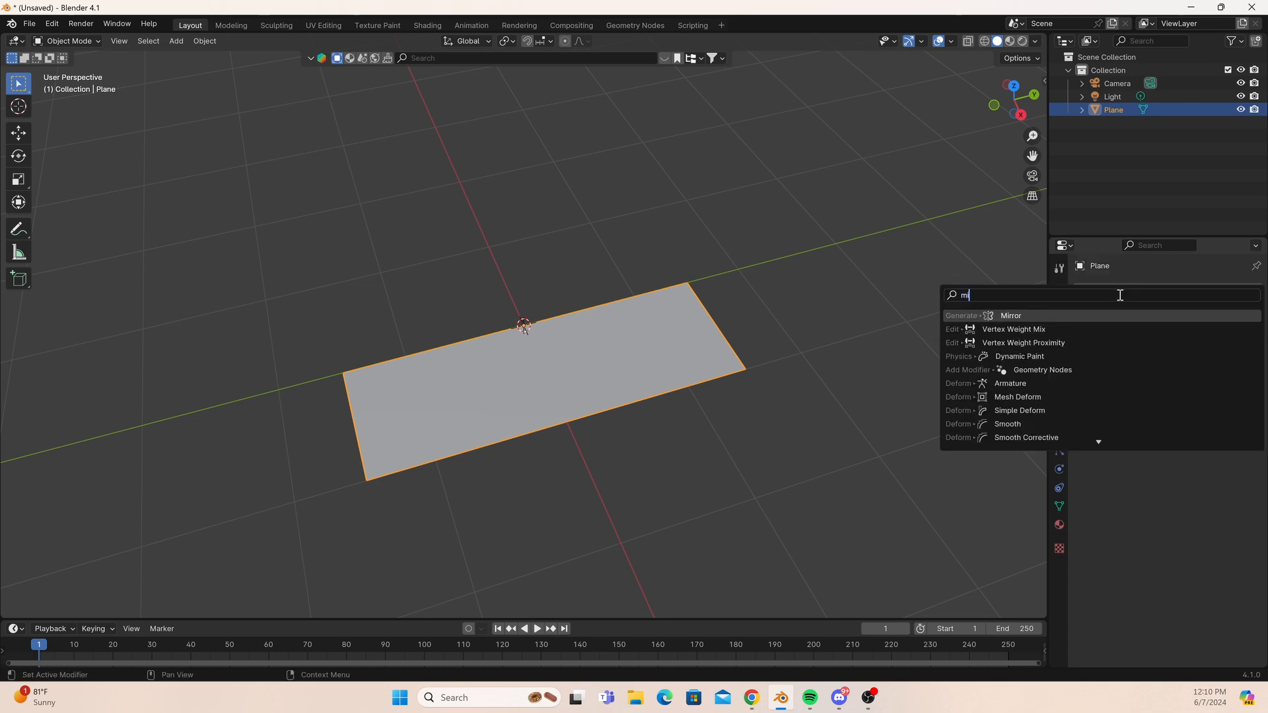
{"action": "left_click", "coordinate": [1091, 317]}
Add a base shape key named Flat to the plane's mesh, followed by a second shape key.
{"action": "middle_click_drag", "start_coordinate": [738, 262], "coordinate": [729, 230]}
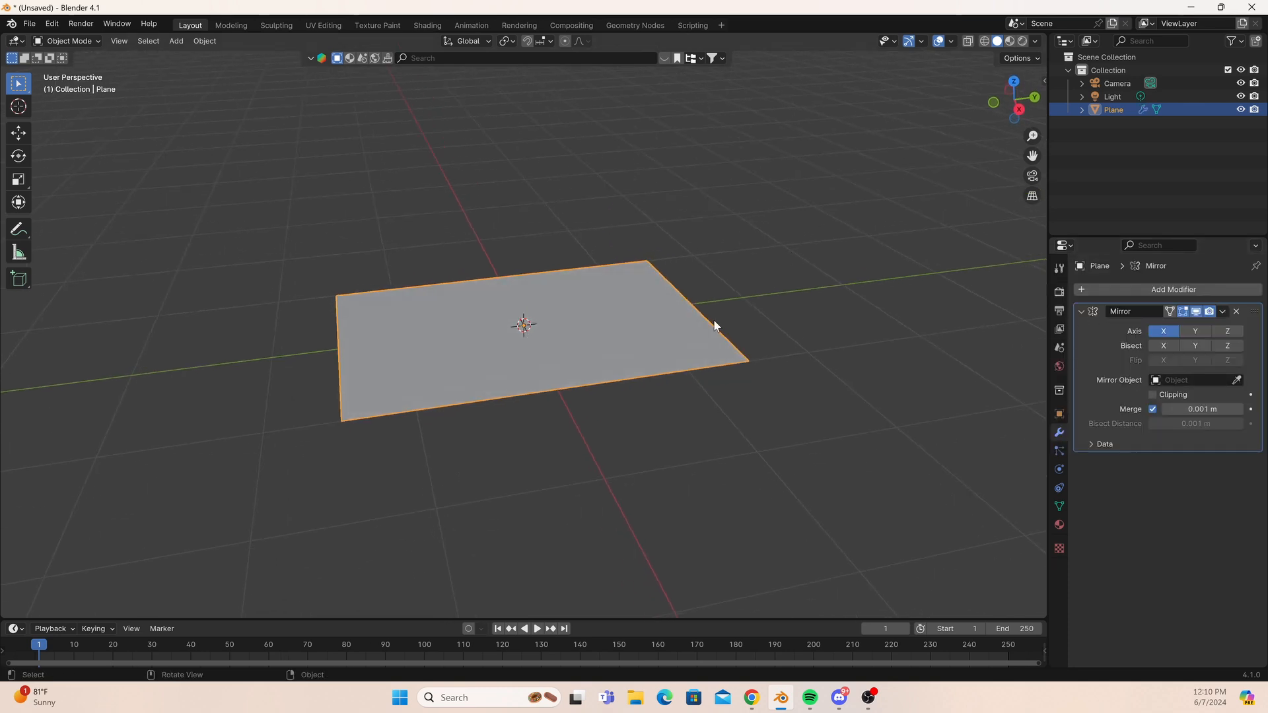
{"action": "scroll", "coordinate": [730, 334], "scroll_direction": "up", "scroll_amount": 3}
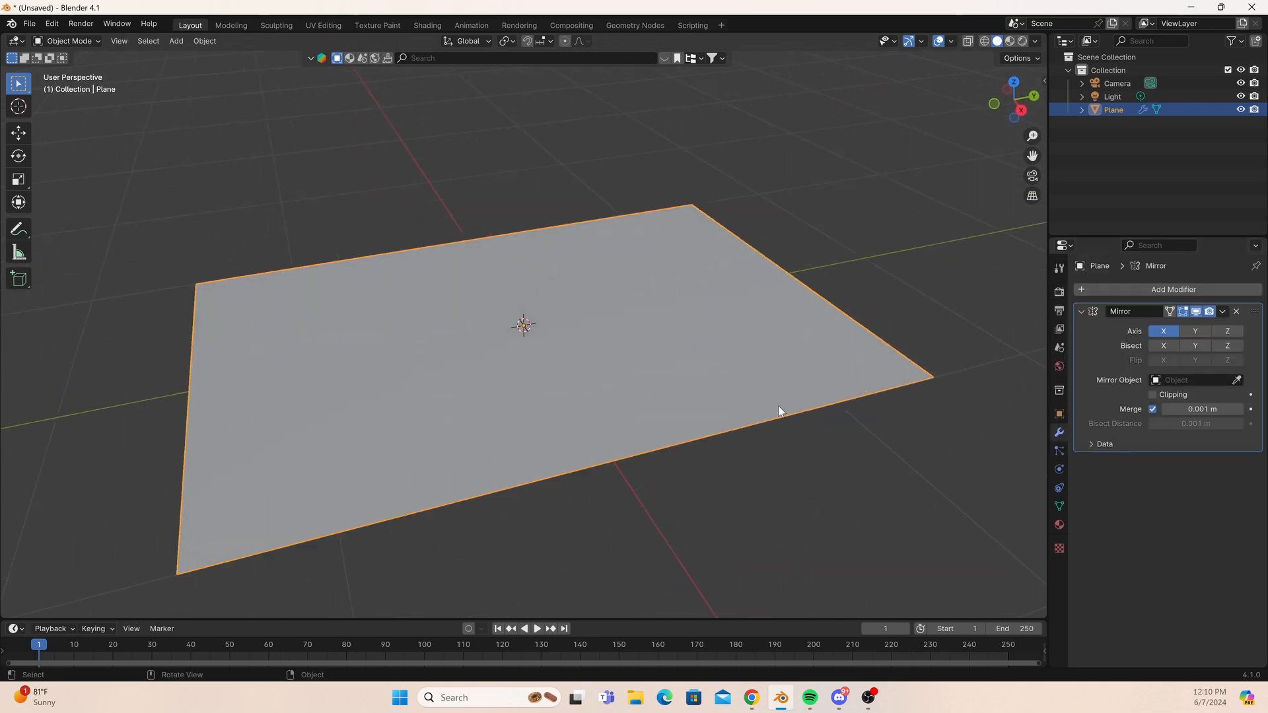
{"action": "left_click", "coordinate": [1059, 469]}
{"action": "left_click", "coordinate": [1059, 487]}
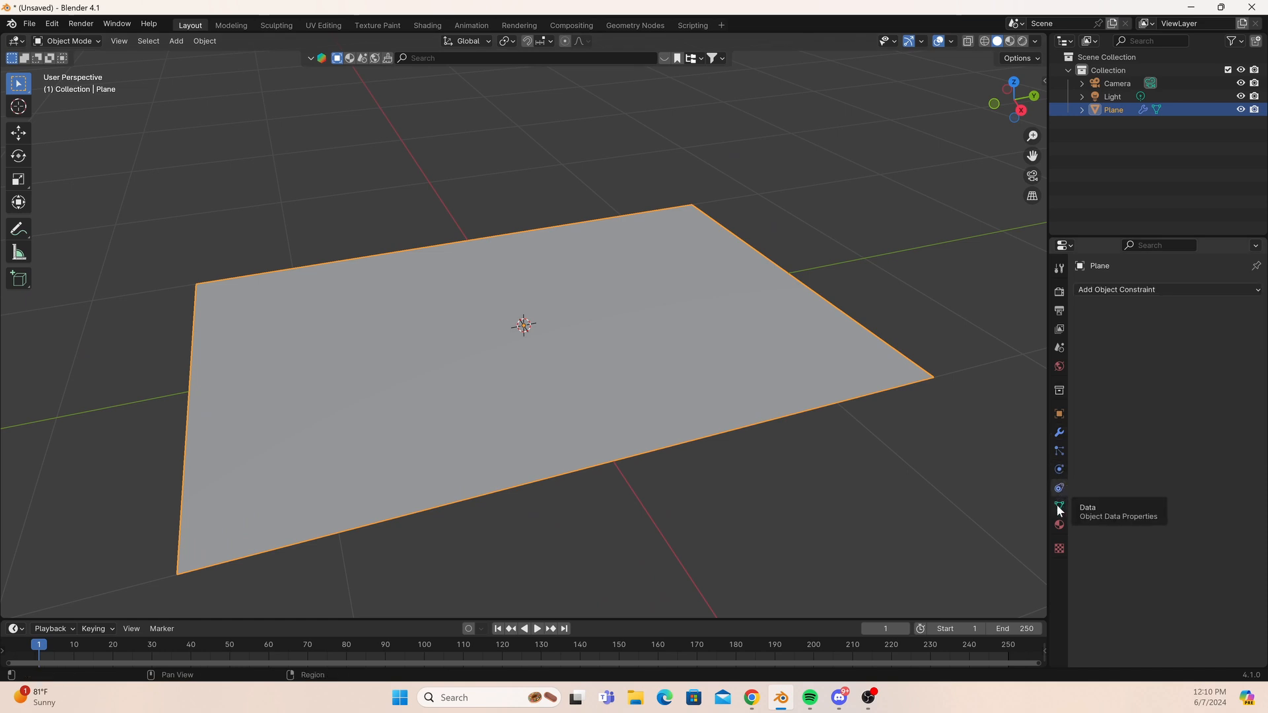
{"action": "left_click", "coordinate": [1060, 501]}
{"action": "left_click", "coordinate": [1252, 413]}
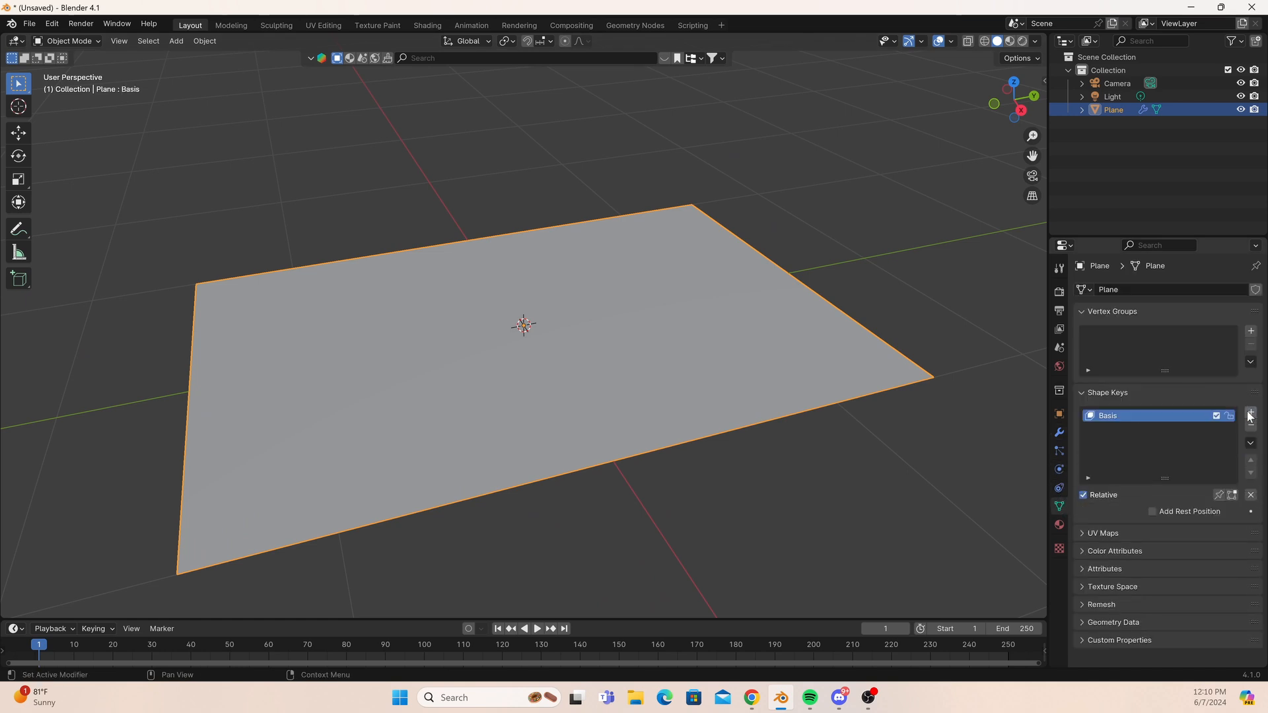
{"action": "double_click", "coordinate": [1122, 415]}
{"action": "type", "text": "Flat"}
{"action": "left_click", "coordinate": [1252, 412]}
{"action": "key", "text": "Tab"}
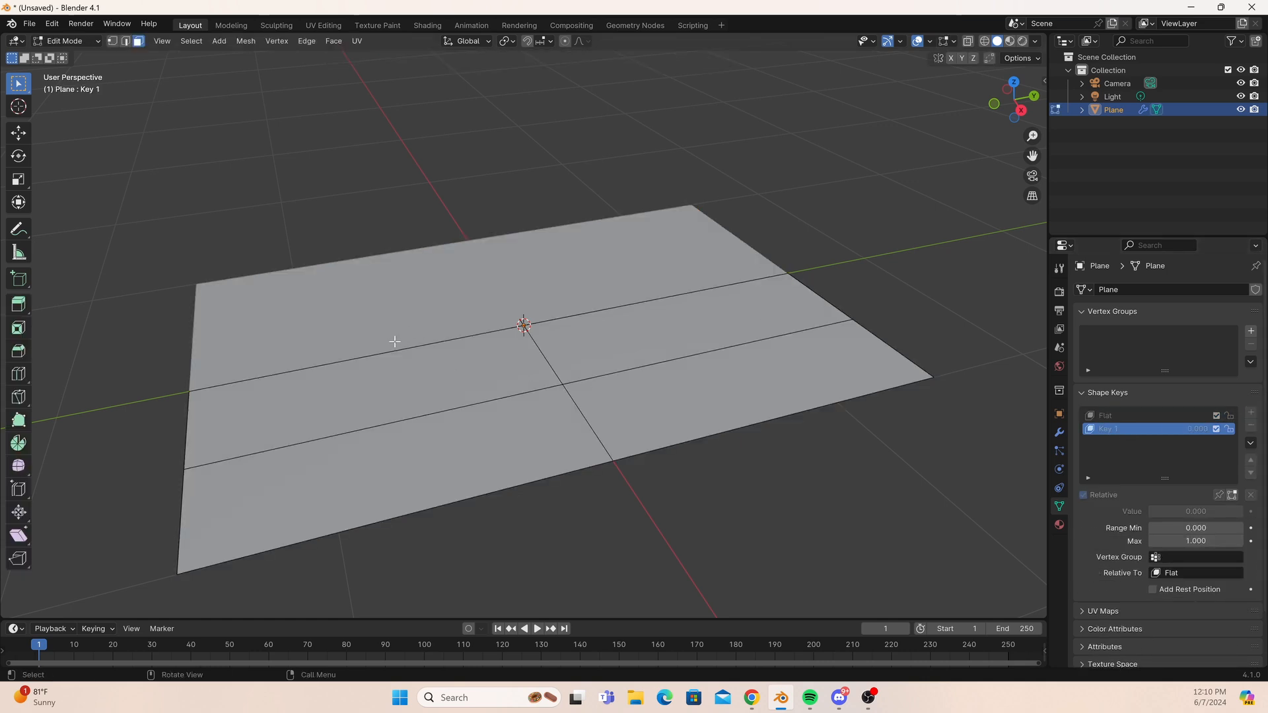
{"action": "left_click", "coordinate": [430, 401]}
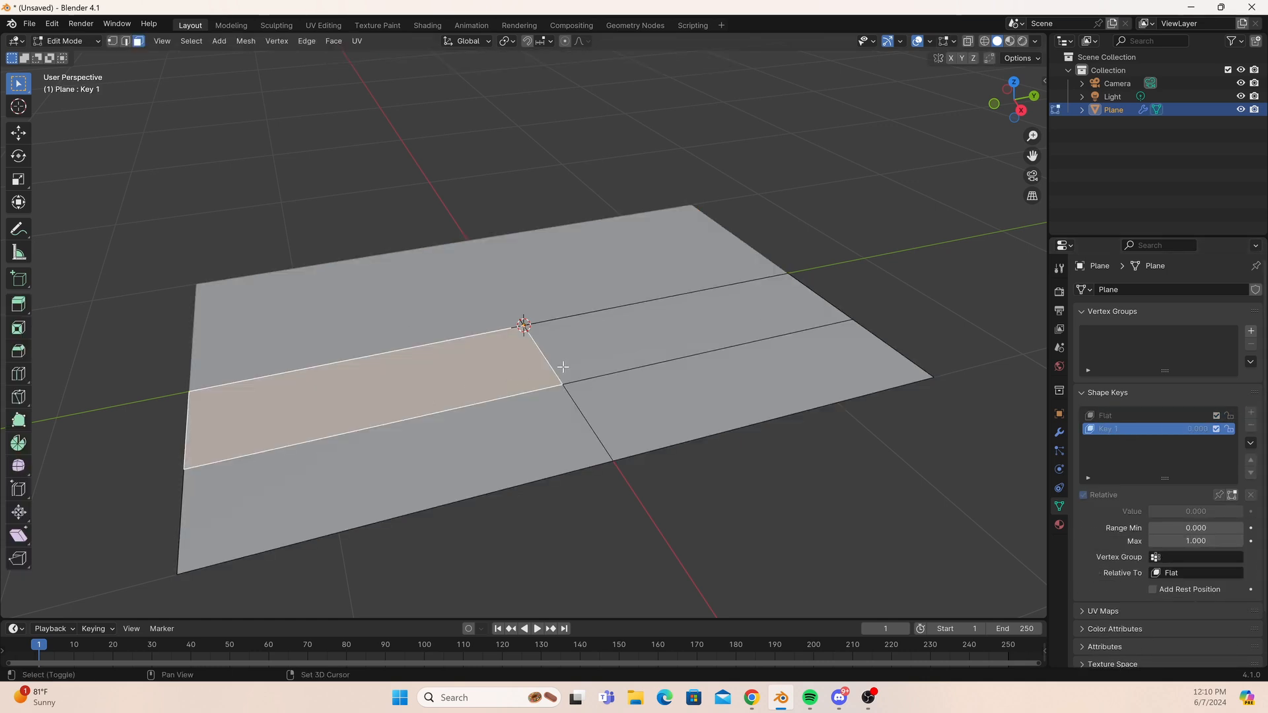
{"action": "left_click", "coordinate": [131, 41]}
{"action": "left_click", "coordinate": [427, 415]}
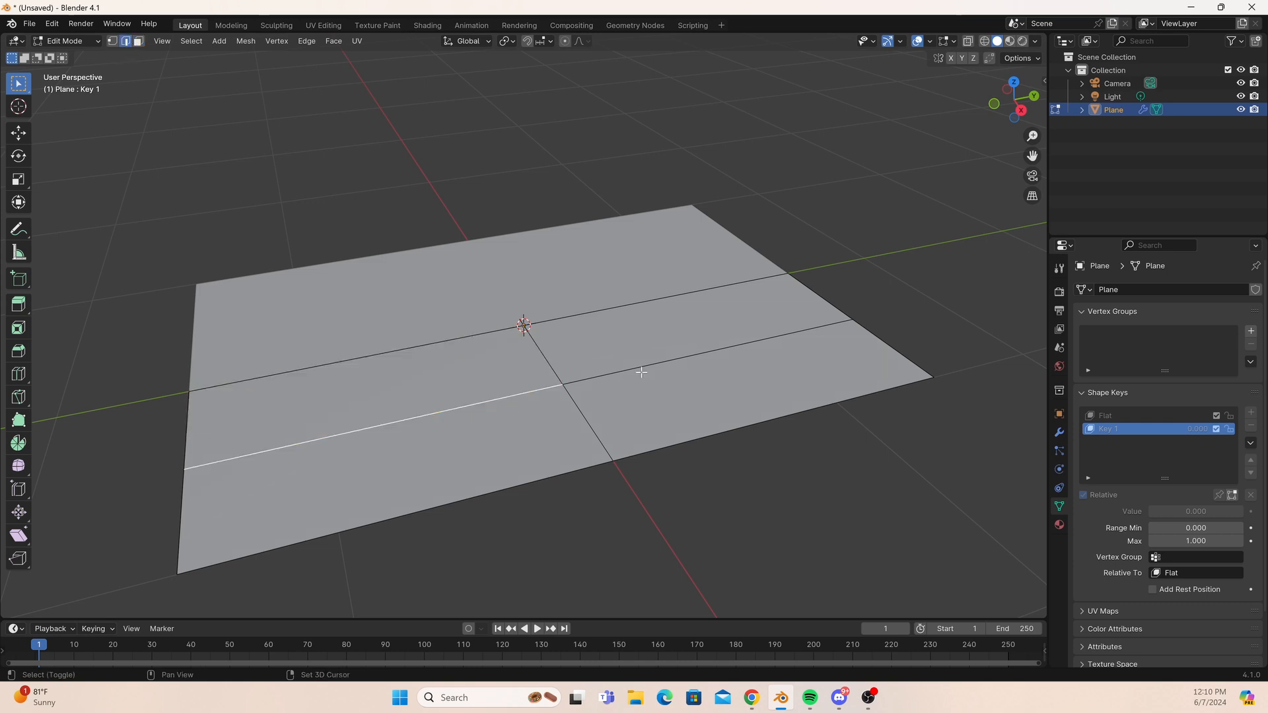
{"action": "left_click", "coordinate": [646, 367], "text": "shift"}
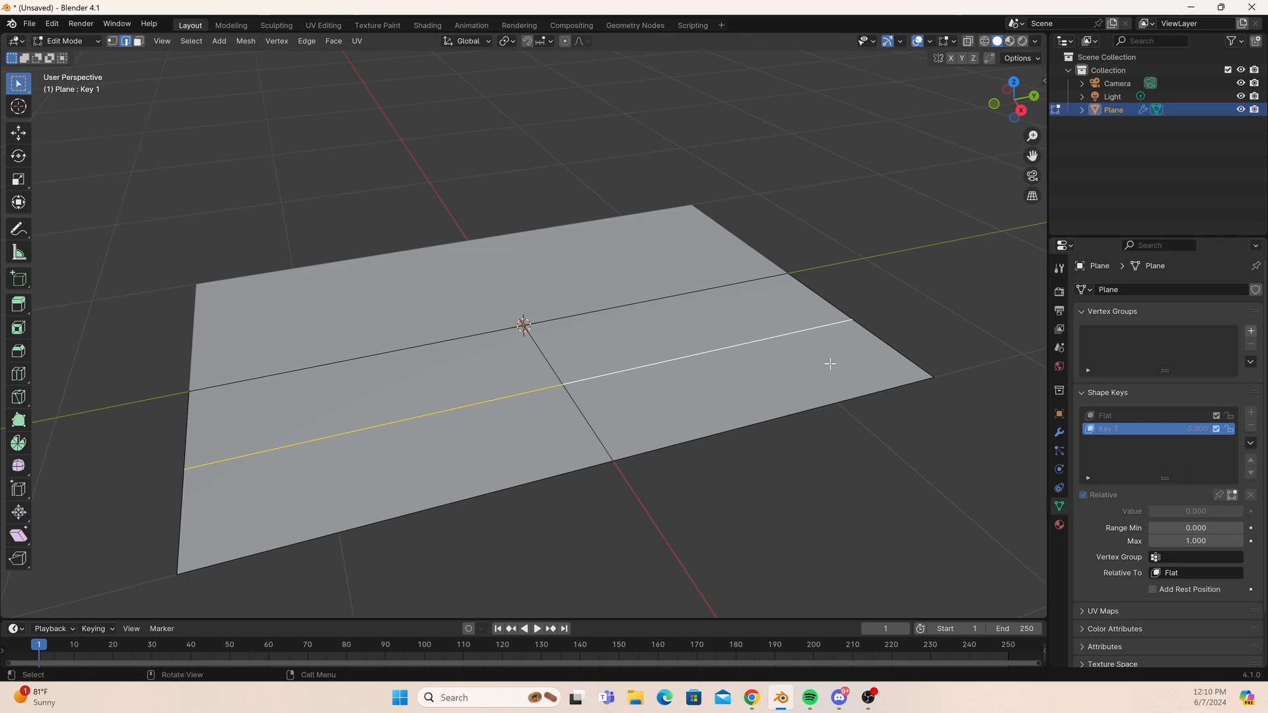
{"action": "key", "text": "Tab"}
In Key 1, move one outer corner vertex and the adjacent inner-cut end vertex inward along Y to taper that end of the sheet.
{"action": "key", "text": "Tab"}
{"action": "key", "text": "1"}
{"action": "left_click", "coordinate": [180, 572]}
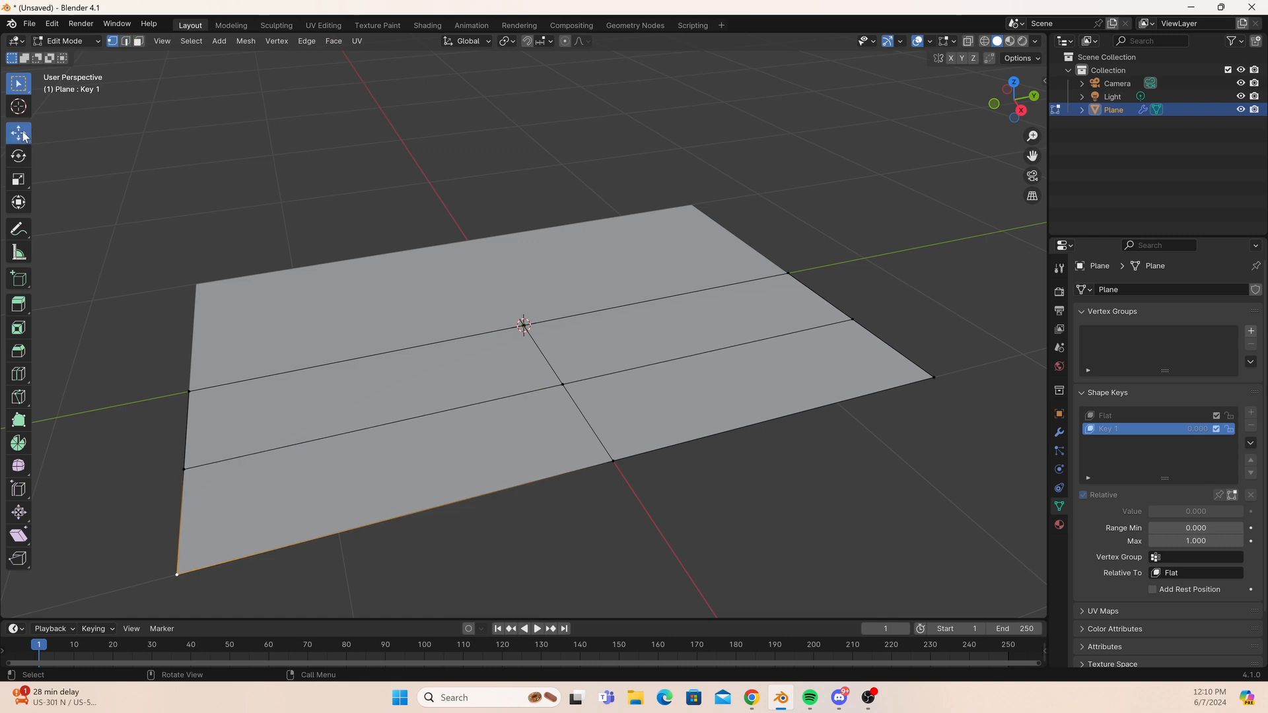
{"action": "left_click", "coordinate": [19, 133]}
{"action": "left_click_drag", "start_coordinate": [228, 555], "coordinate": [552, 466]}
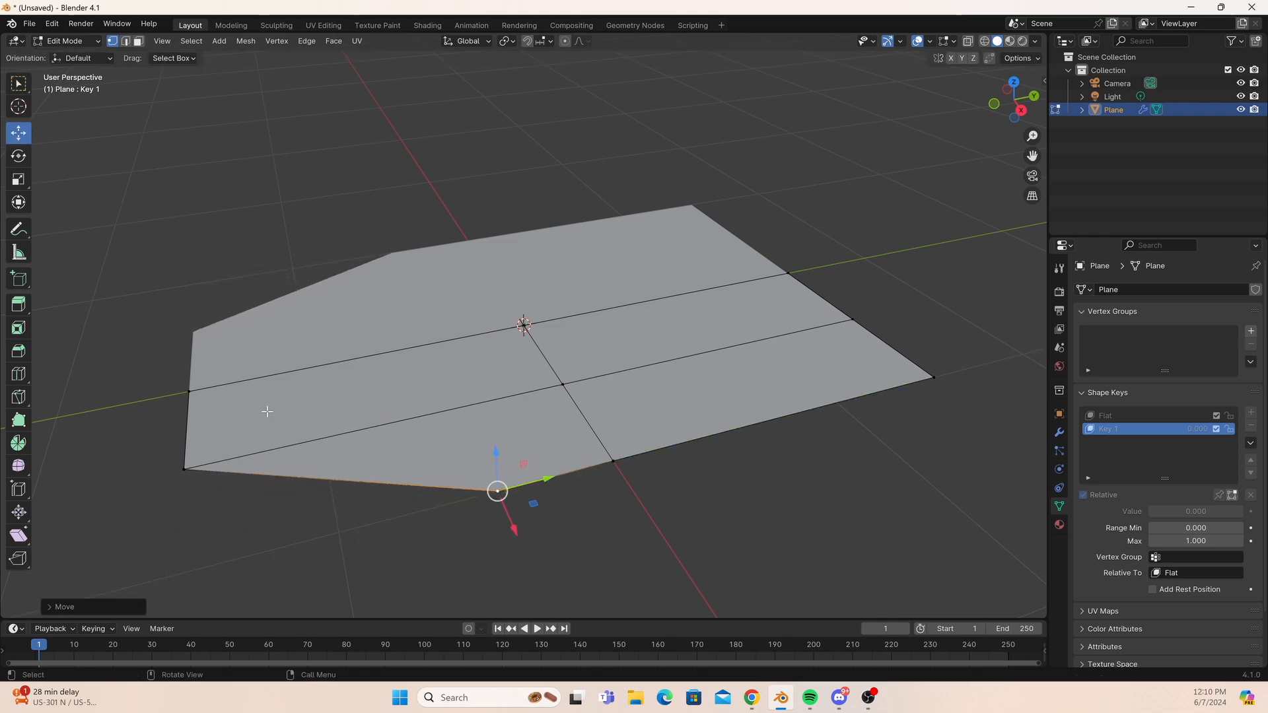
{"action": "left_click", "coordinate": [185, 469]}
{"action": "left_click_drag", "start_coordinate": [254, 454], "coordinate": [400, 435]}
{"action": "key", "text": "Tab"}
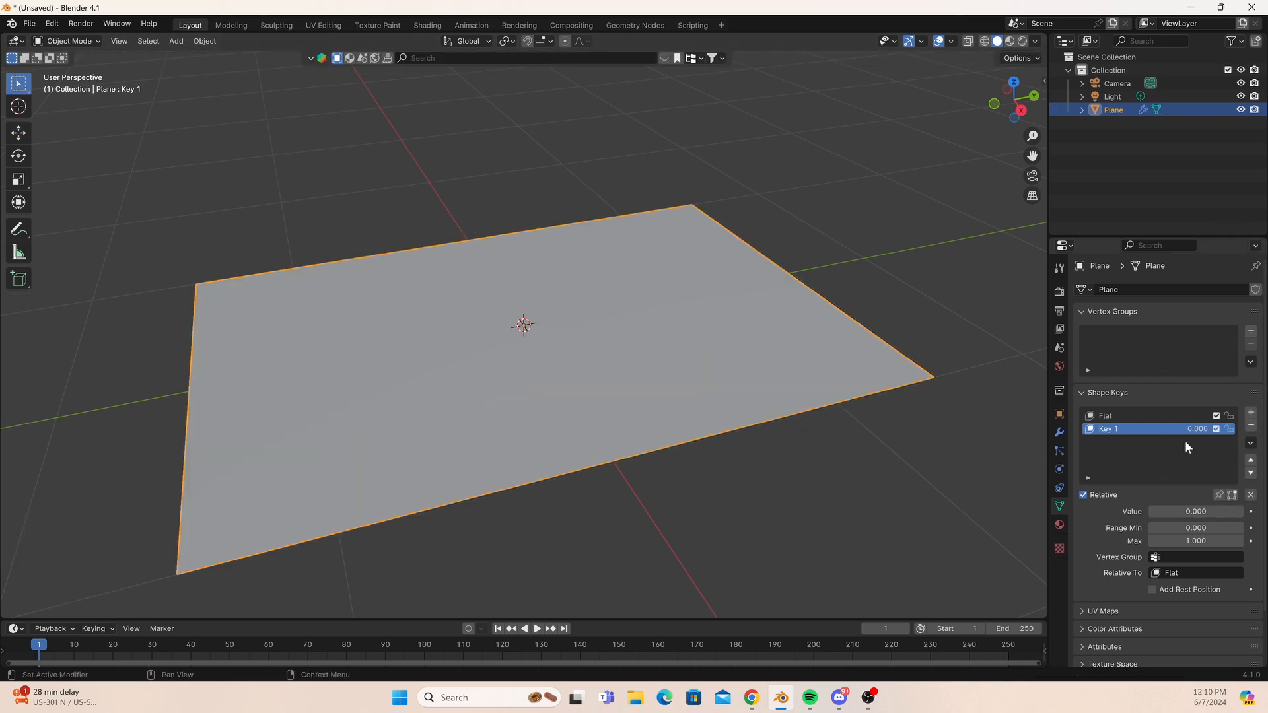
Add a shape key named Folds and raise the two edges of the off-centre lengthwise cut along Z in it.
{"action": "left_click", "coordinate": [1251, 412]}
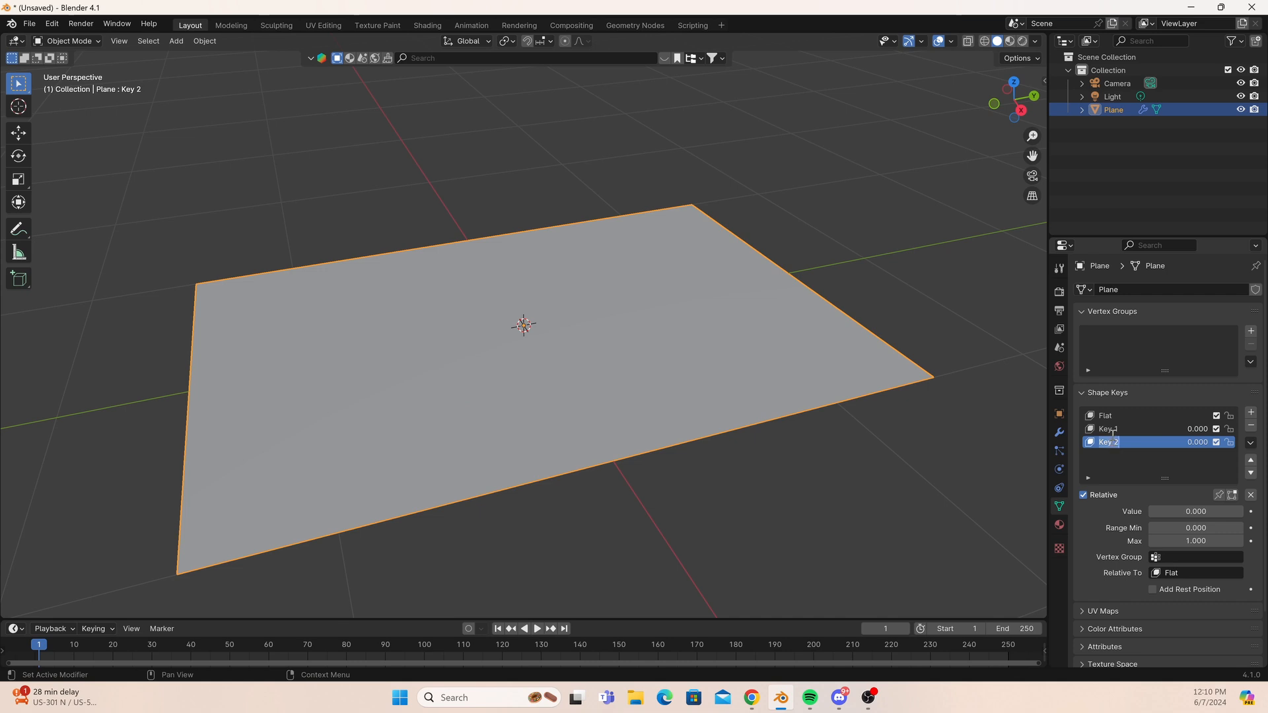
{"action": "type", "text": "Folo"}
{"action": "key", "text": "Tab"}
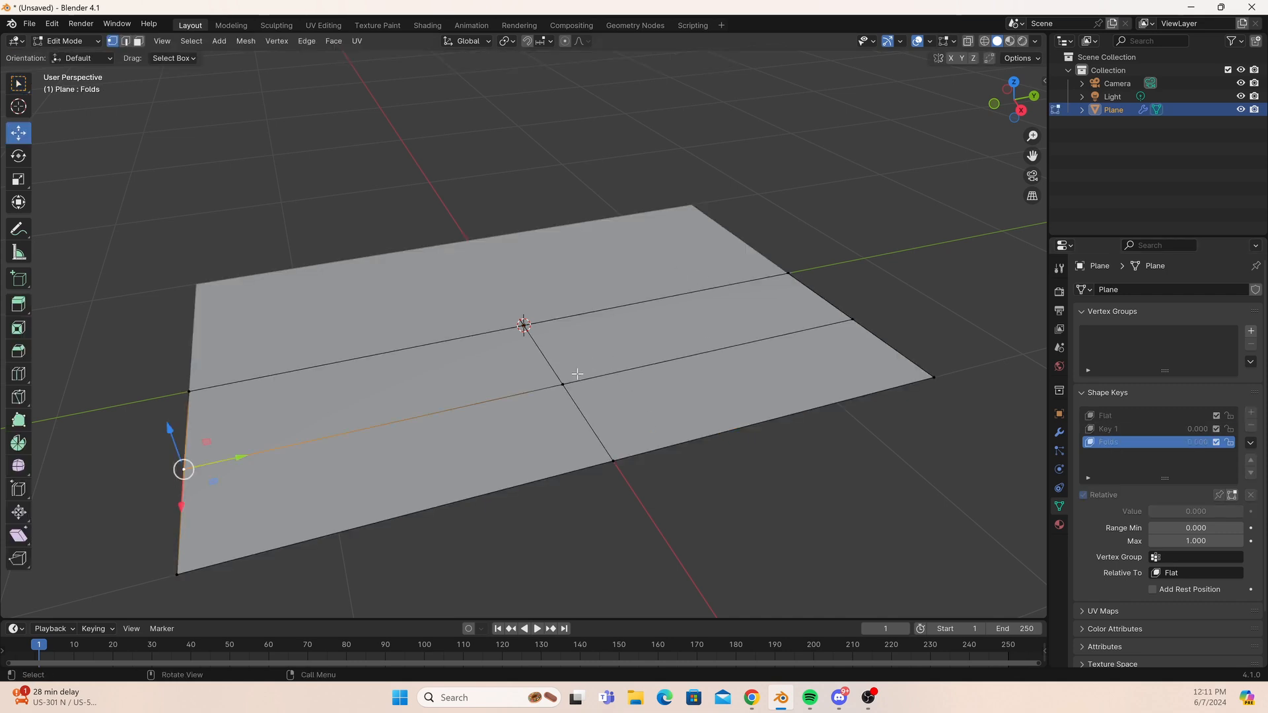
{"action": "left_click", "coordinate": [129, 41]}
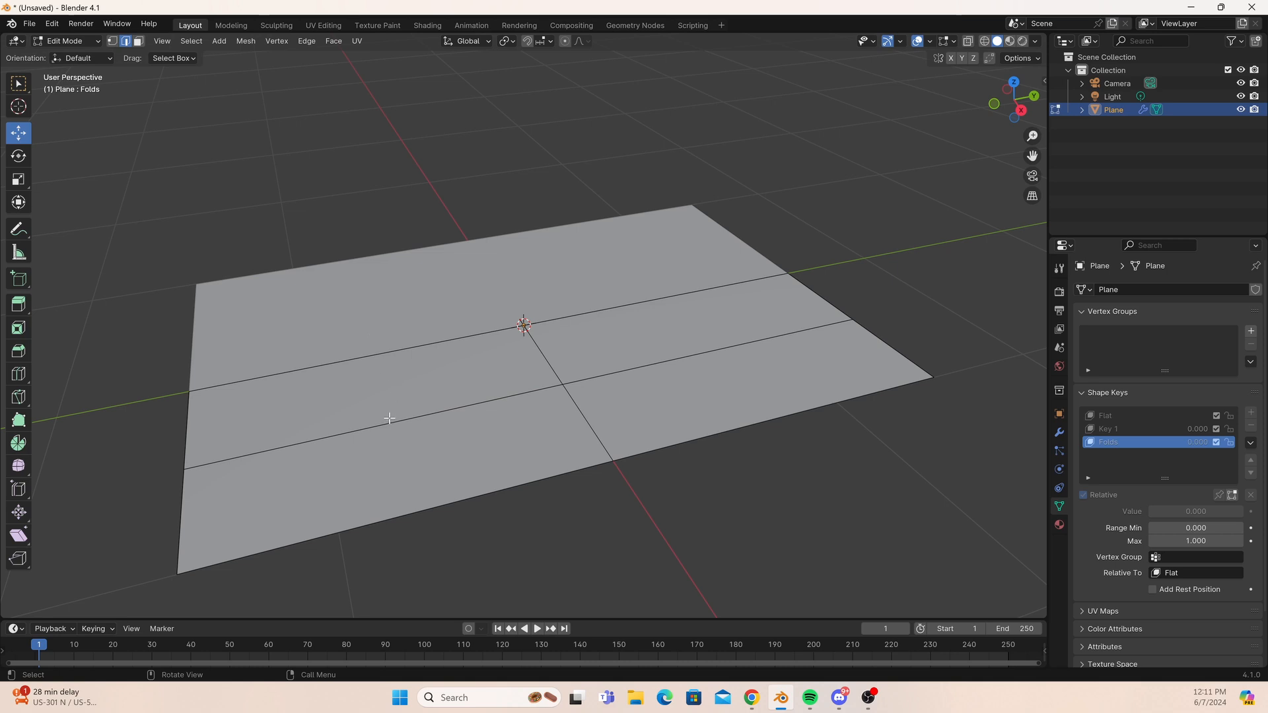
{"action": "left_click", "coordinate": [555, 395]}
{"action": "left_click", "coordinate": [603, 372], "text": "shift"}
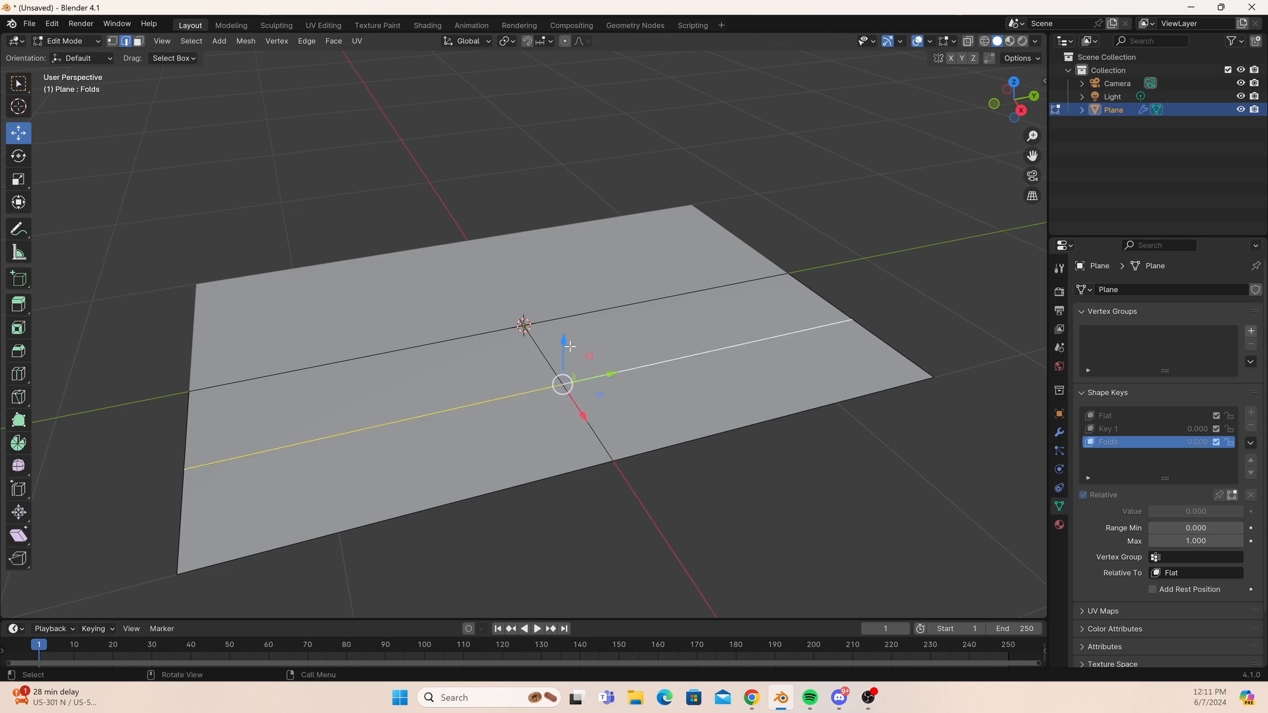
{"action": "left_click_drag", "start_coordinate": [569, 346], "coordinate": [586, 284]}
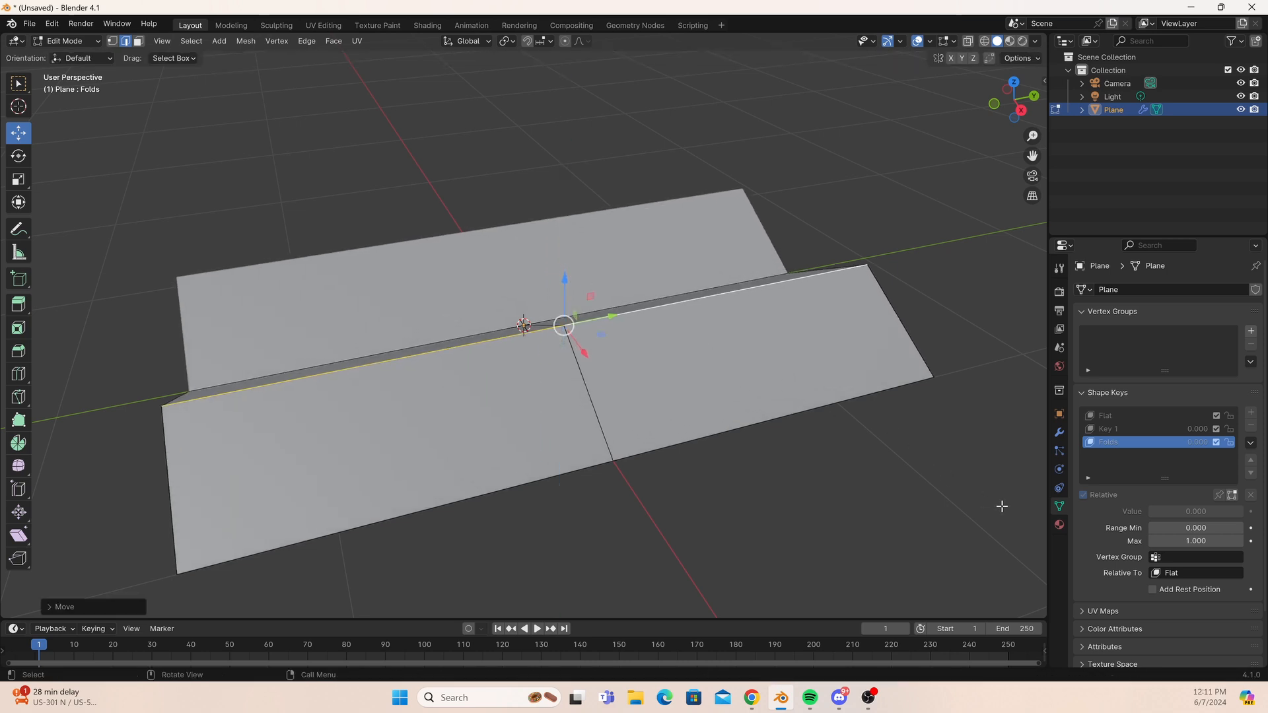
{"action": "middle_click_drag", "start_coordinate": [674, 380], "coordinate": [1163, 441]}
{"action": "key", "text": "Tab"}
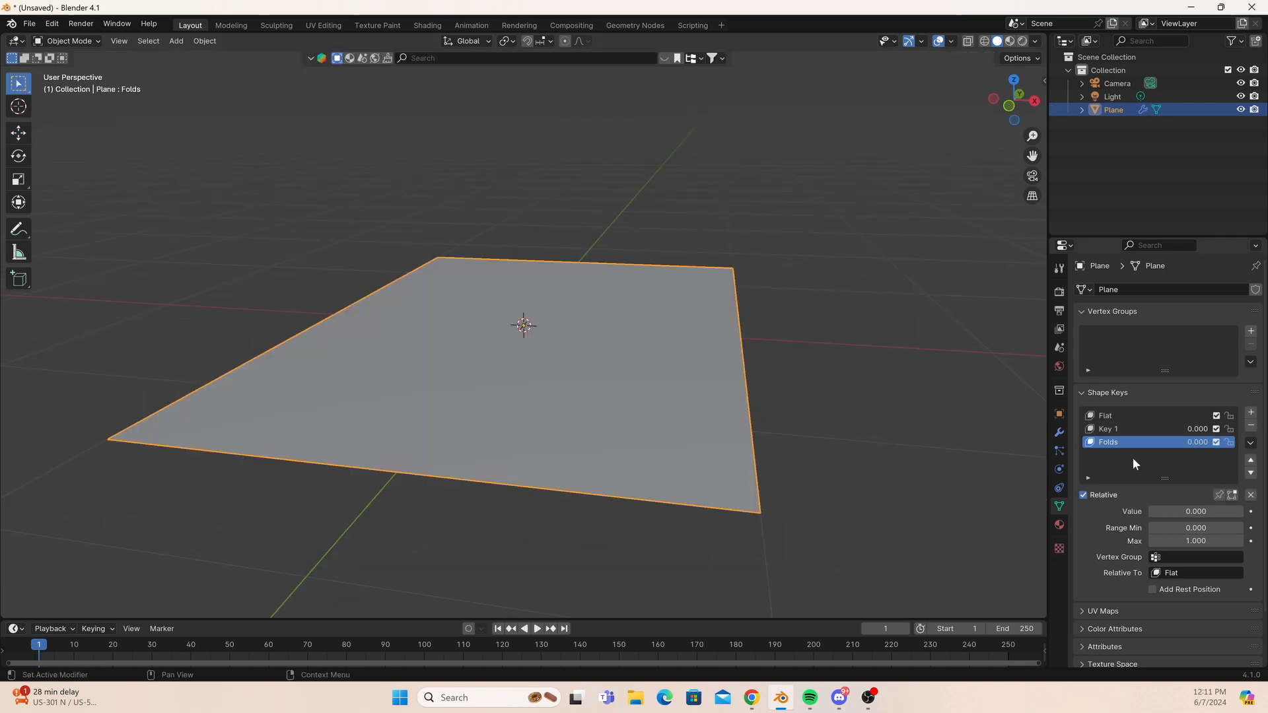
Set the values of the Key 1 and Folds shape keys to 1.000.
{"action": "left_click", "coordinate": [1111, 428]}
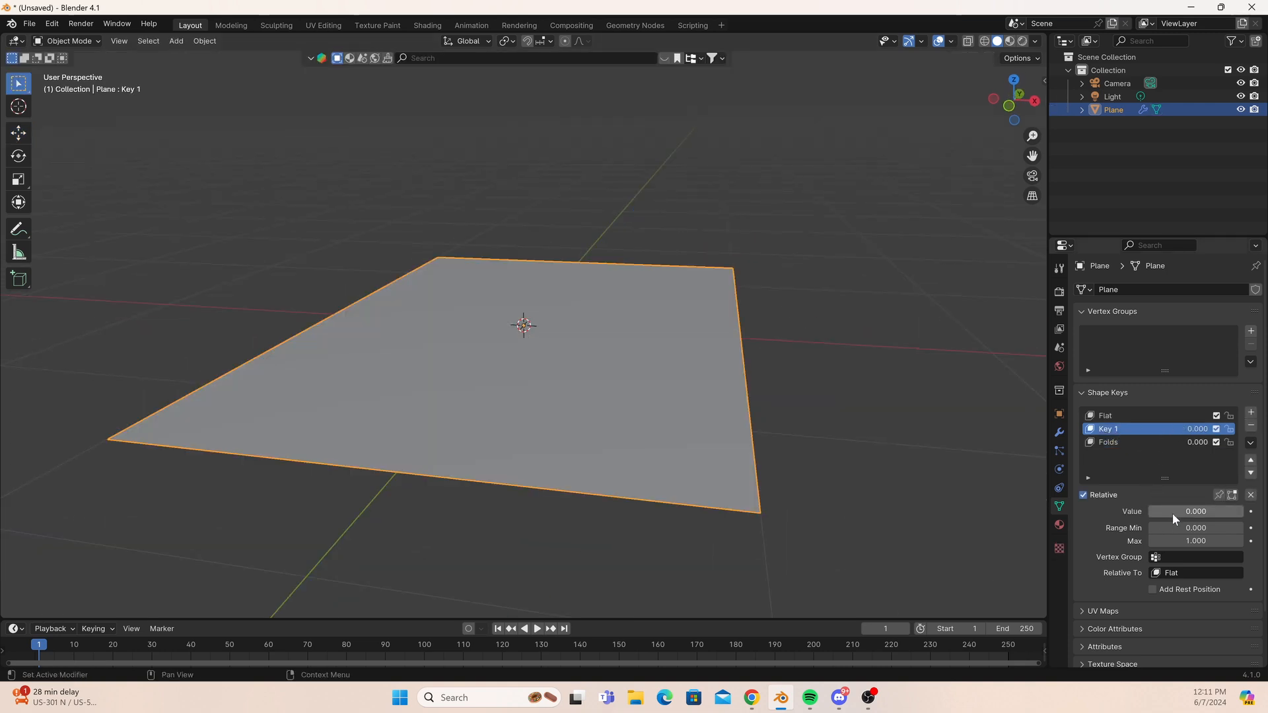
{"action": "left_click_drag", "start_coordinate": [1172, 514], "coordinate": [1235, 513]}
{"action": "left_click", "coordinate": [1123, 441]}
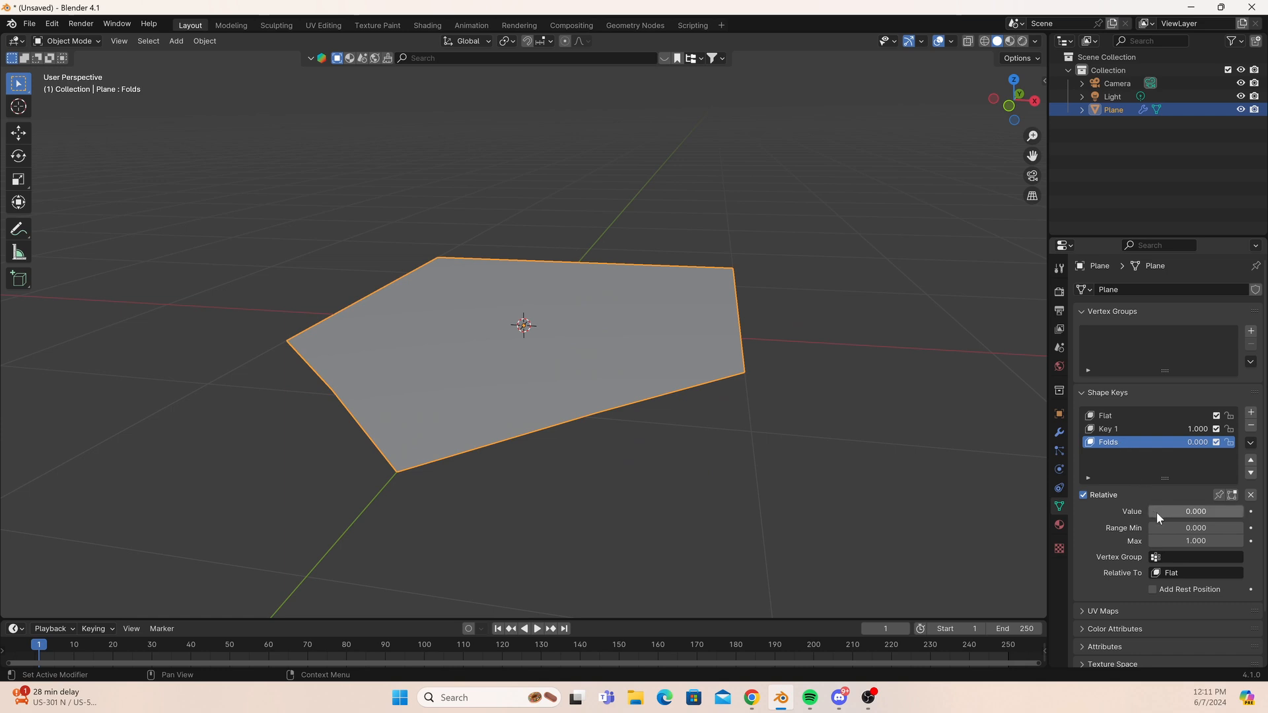
{"action": "left_click_drag", "start_coordinate": [1156, 513], "coordinate": [1235, 514]}
{"action": "middle_click_drag", "start_coordinate": [621, 330], "coordinate": [589, 322]}
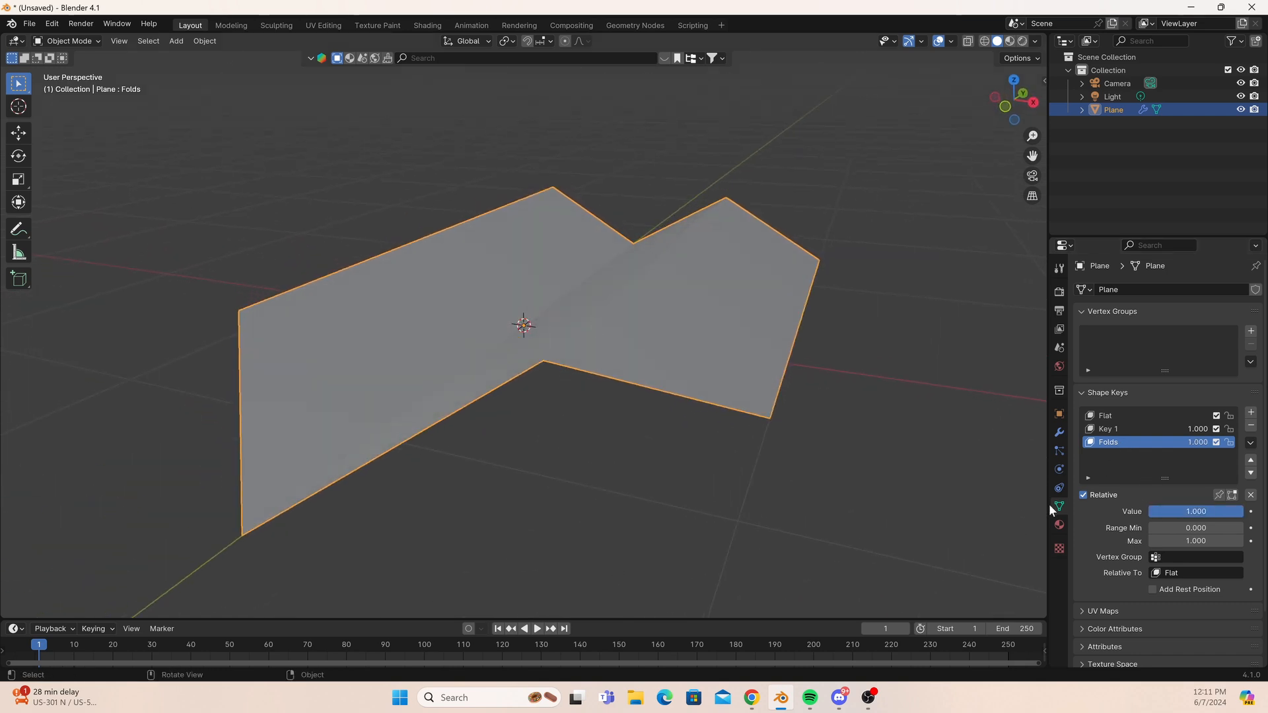
Add another shape key and move the inner-cut edges together with the outer edges along X toward the centre line.
{"action": "left_click", "coordinate": [1251, 412]}
{"action": "key", "text": "Tab"}
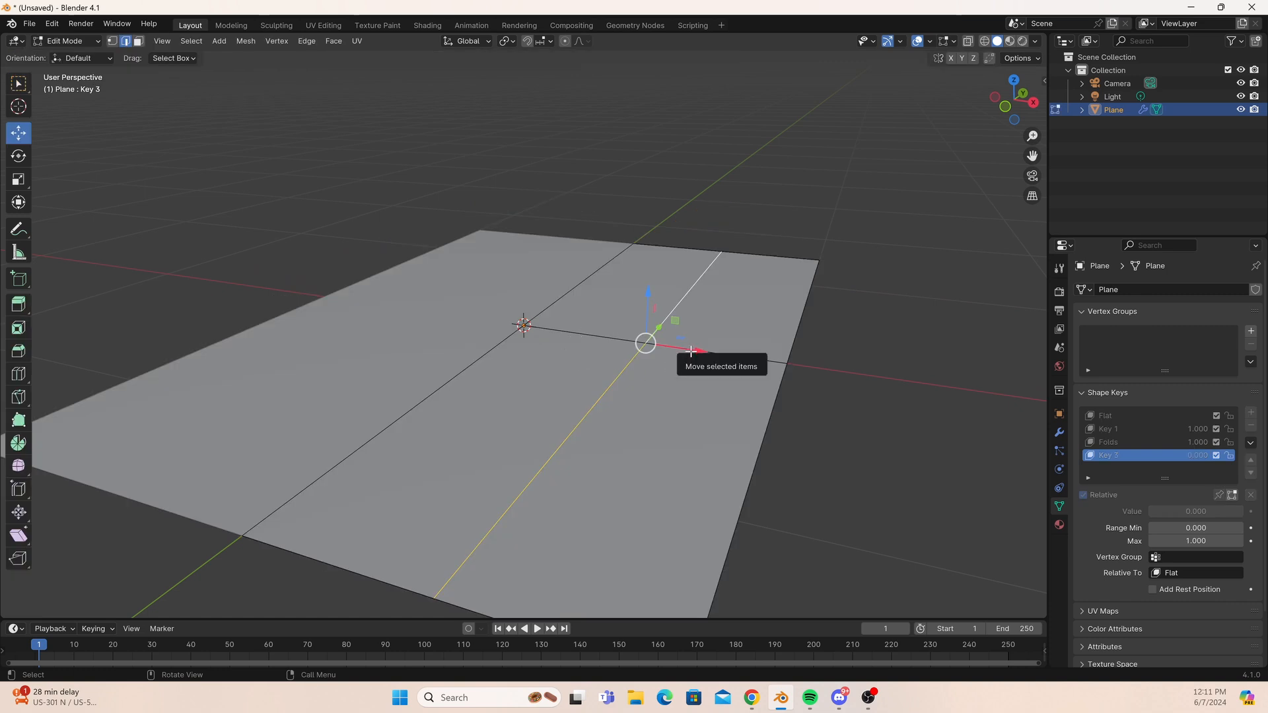
{"action": "left_click_drag", "start_coordinate": [689, 349], "coordinate": [592, 329]}
{"action": "key", "text": "ctrl+z"}
{"action": "left_click", "coordinate": [801, 323], "text": "shift"}
{"action": "left_click", "coordinate": [743, 428], "text": "shift"}
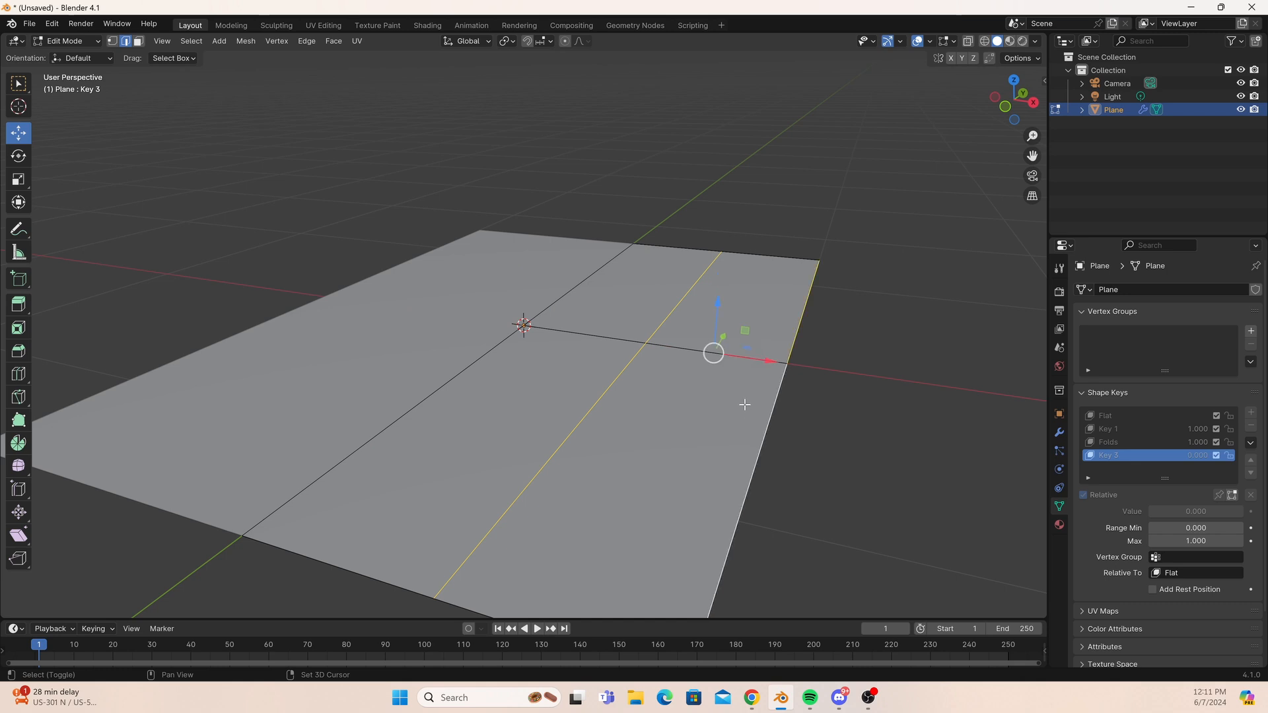
{"action": "left_click_drag", "start_coordinate": [777, 357], "coordinate": [674, 346]}
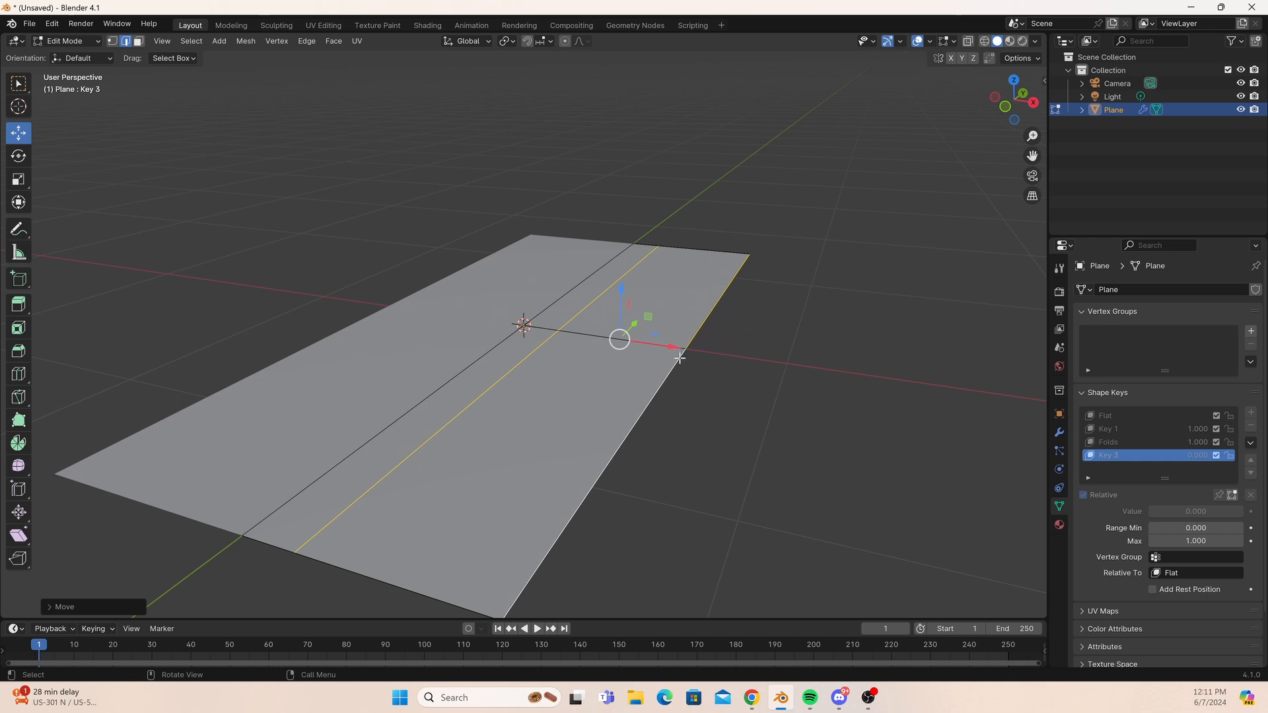
Preview the Key 3 fold by raising its value to 1.000 and returning it to 0.000.
{"action": "key", "text": "Tab"}
{"action": "left_click_drag", "start_coordinate": [1180, 509], "coordinate": [1229, 510]}
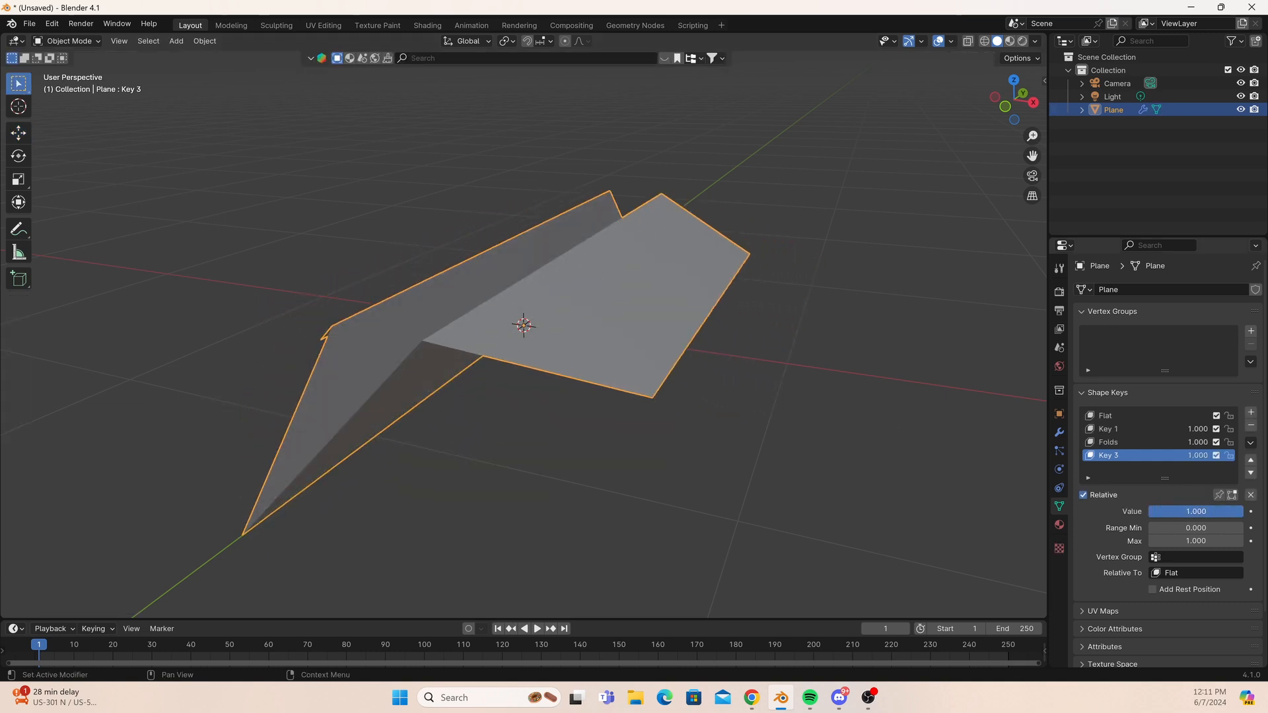
{"action": "middle_click_drag", "start_coordinate": [925, 297], "coordinate": [614, 318]}
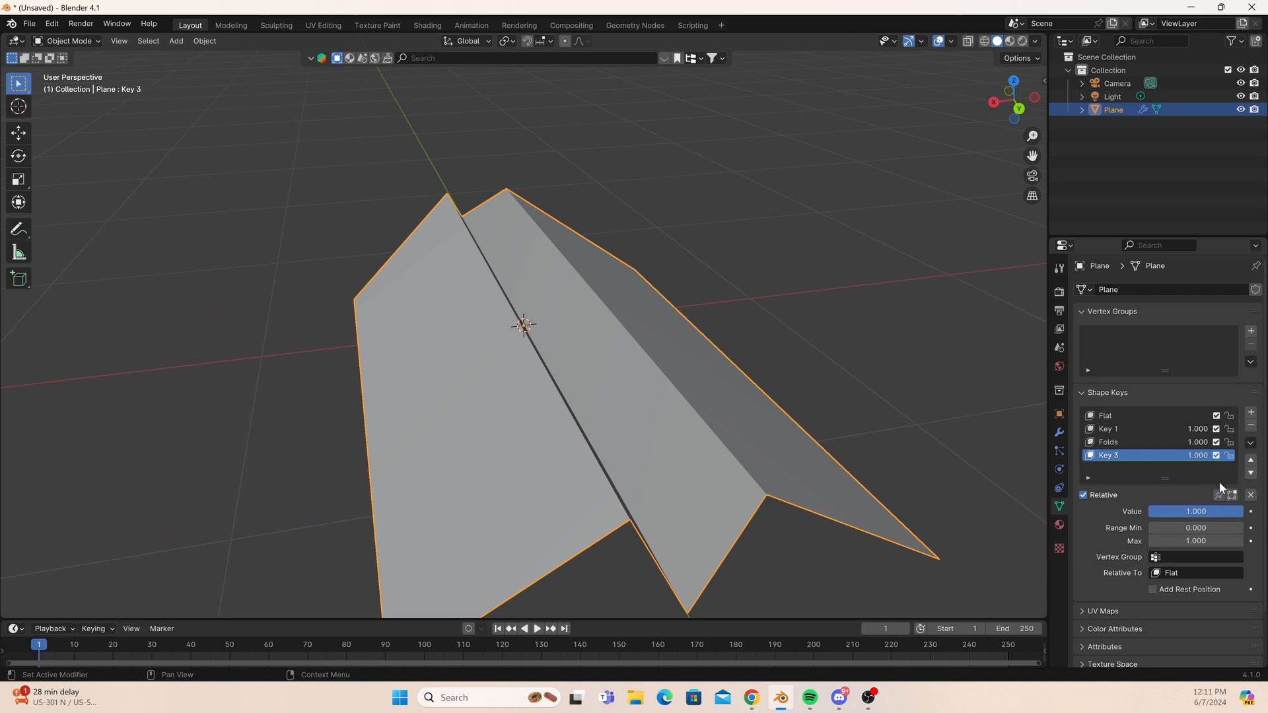
{"action": "left_click_drag", "start_coordinate": [1213, 513], "coordinate": [1149, 513]}
{"action": "middle_click_drag", "start_coordinate": [591, 409], "coordinate": [614, 394]}
{"action": "scroll", "coordinate": [615, 393], "scroll_direction": "down", "scroll_amount": 1}
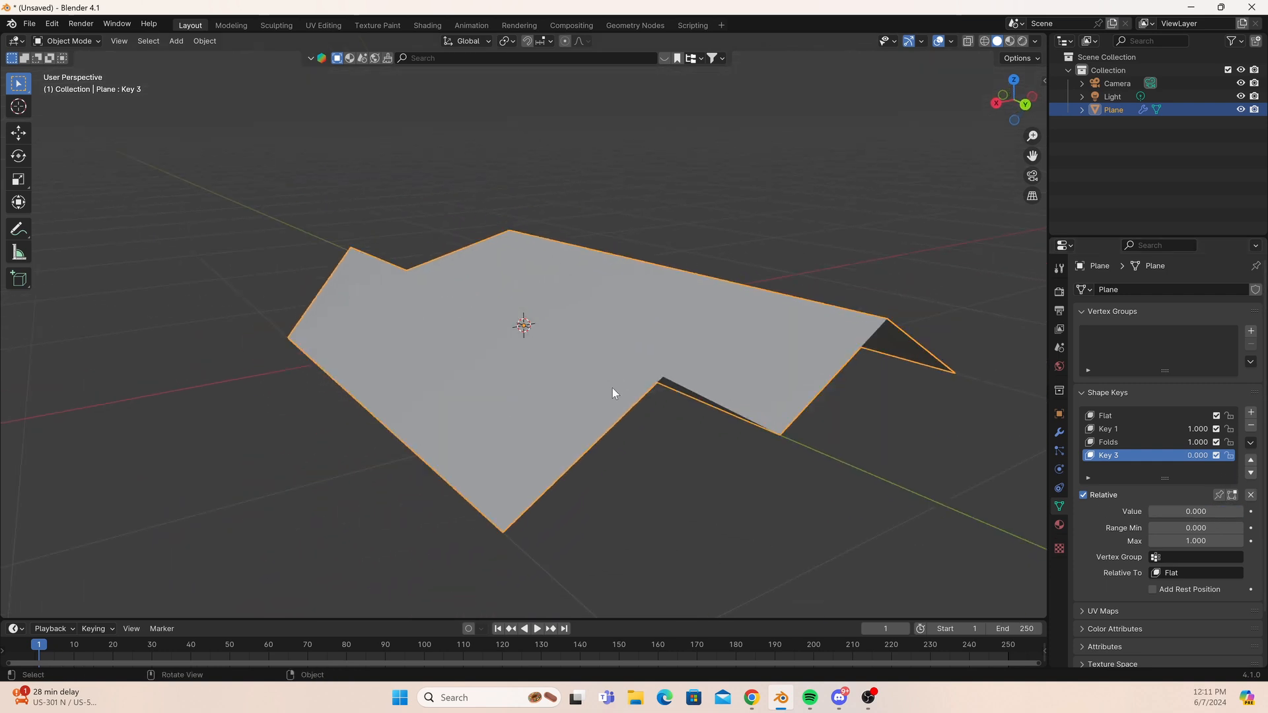
Raise the selected lengthwise edges slightly along Z in Key 3 and leave its value at 0.000.
{"action": "key", "text": "Tab"}
{"action": "left_click_drag", "start_coordinate": [447, 309], "coordinate": [447, 281]}
{"action": "key", "text": "Tab"}
{"action": "mouse_move", "coordinate": [1148, 509]}
{"action": "left_mouse_down"}
{"action": "mouse_move", "coordinate": [1242, 512]}
{"action": "mouse_move", "coordinate": [1148, 510]}
{"action": "left_mouse_up"}
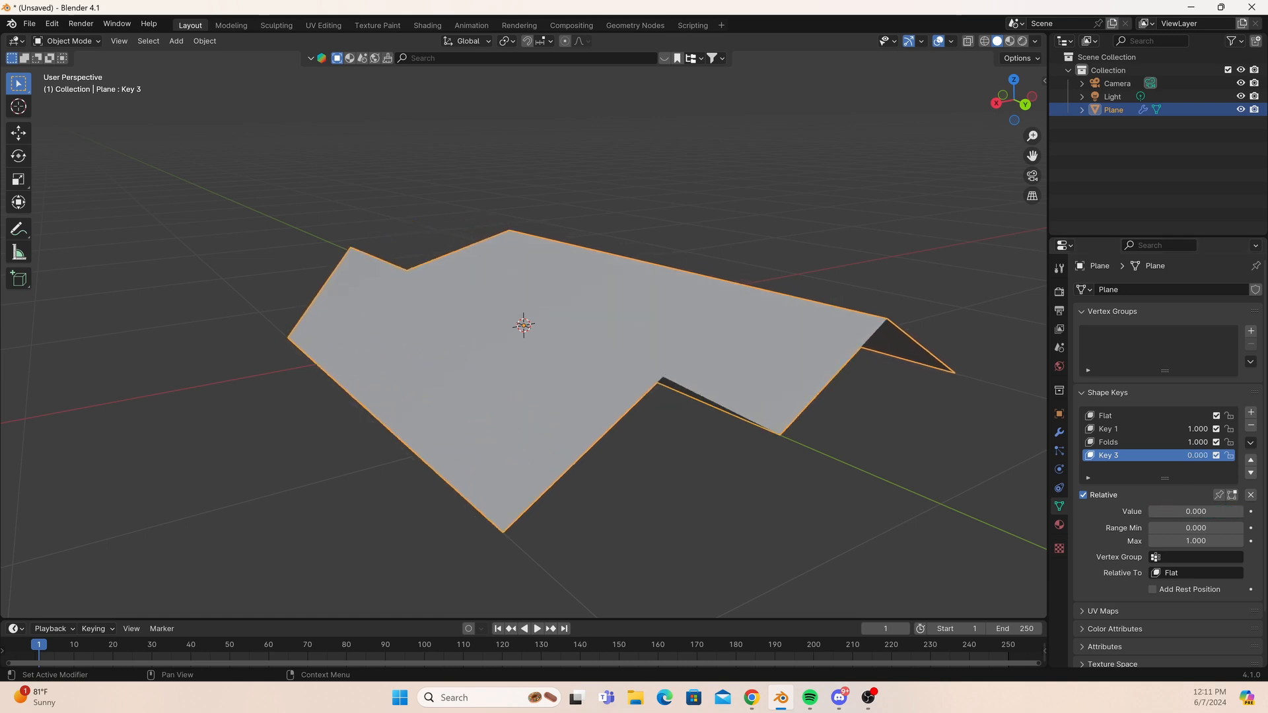
Add another shape key and raise the plane's outer long-side edges along Z to bend the sides upward.
{"action": "left_click", "coordinate": [1251, 412]}
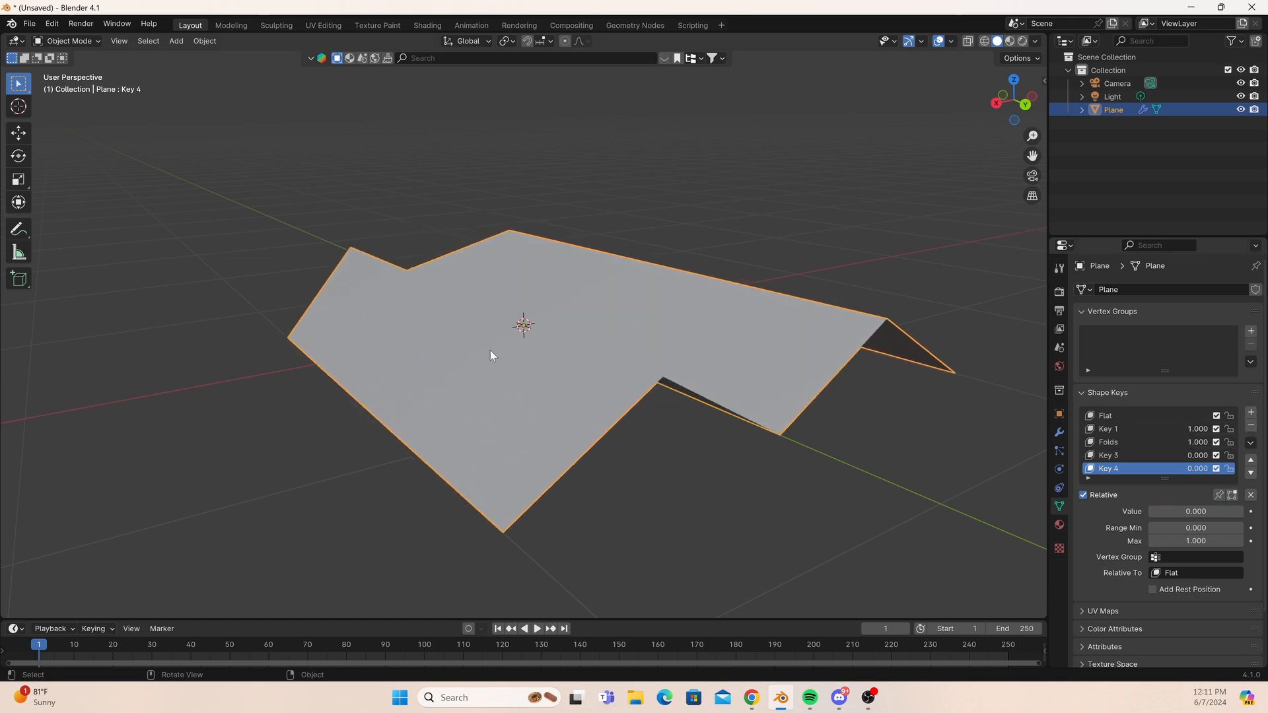
{"action": "key", "text": "Tab"}
{"action": "left_click", "coordinate": [354, 393]}
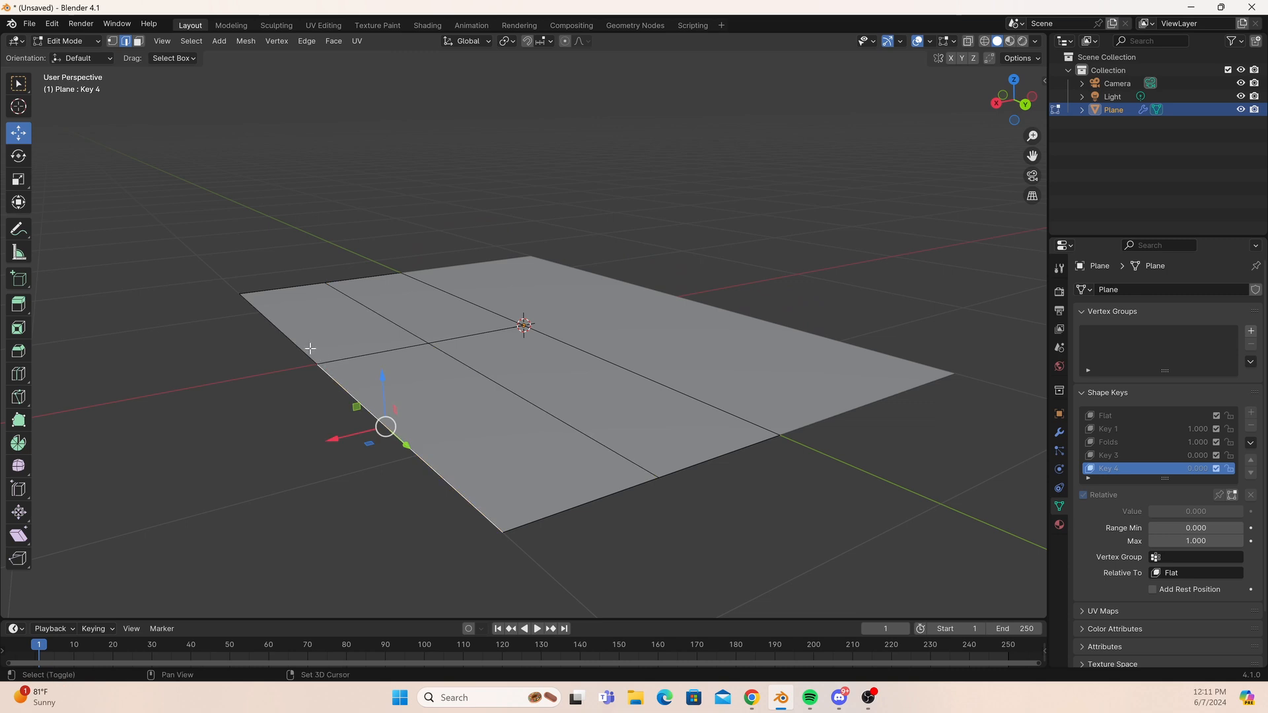
{"action": "left_click", "coordinate": [309, 350], "text": "shift"}
{"action": "left_click_drag", "start_coordinate": [319, 331], "coordinate": [322, 267]}
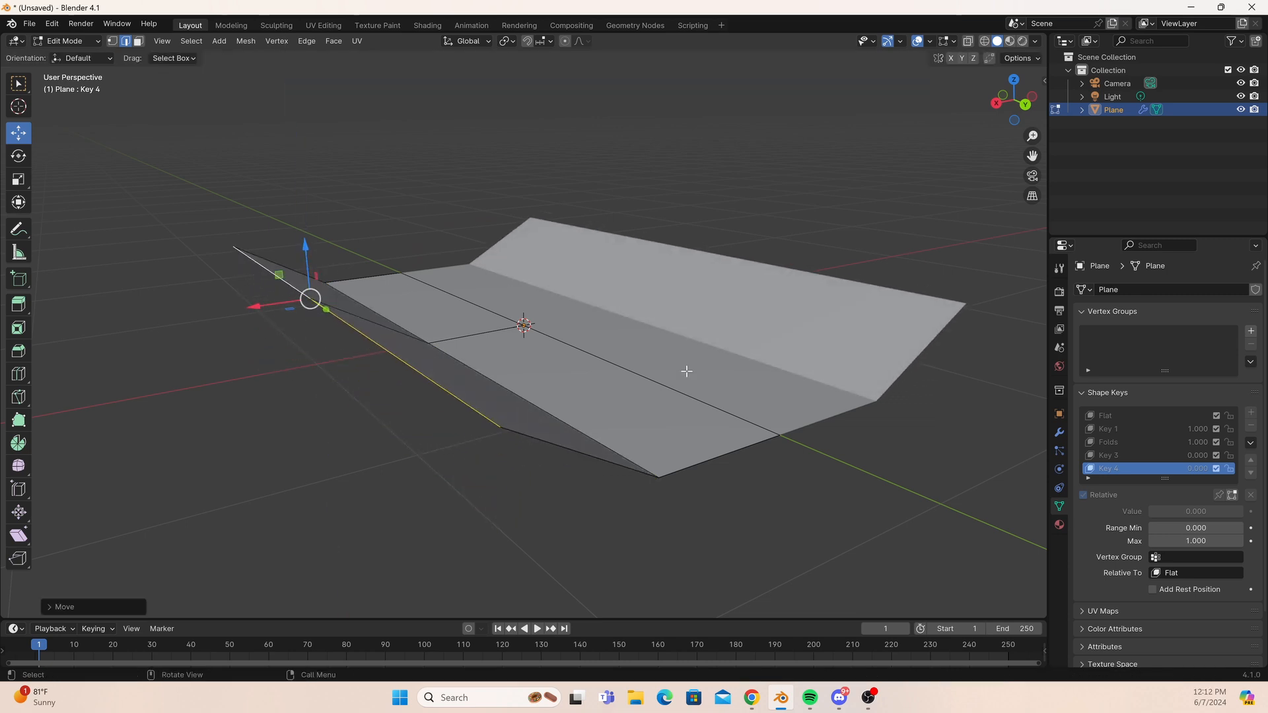
{"action": "key", "text": "Tab"}
Set the value of the Key 4 shape key to 1.000 and raise the value of Key 3 to form the airplane.
{"action": "left_click_drag", "start_coordinate": [1168, 511], "coordinate": [1229, 511]}
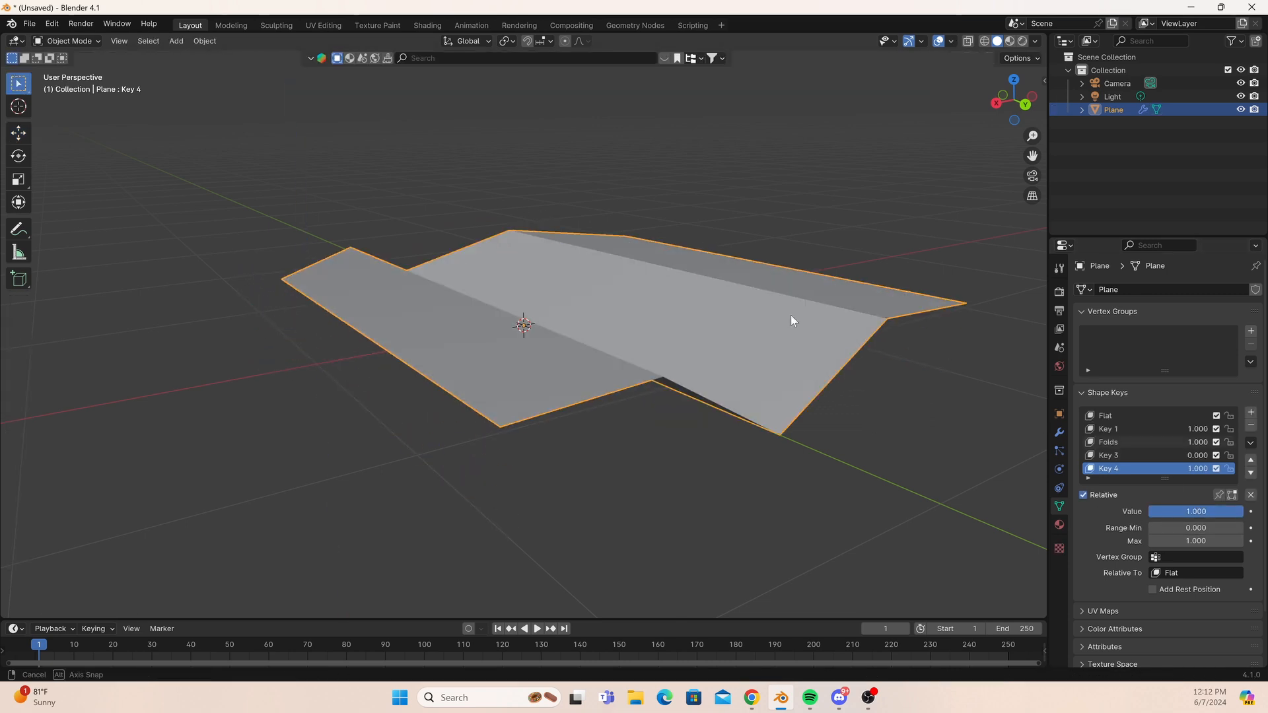
{"action": "middle_click_drag", "start_coordinate": [791, 315], "coordinate": [1011, 370]}
{"action": "left_click", "coordinate": [1107, 455]}
{"action": "left_click_drag", "start_coordinate": [1168, 511], "coordinate": [1229, 511]}
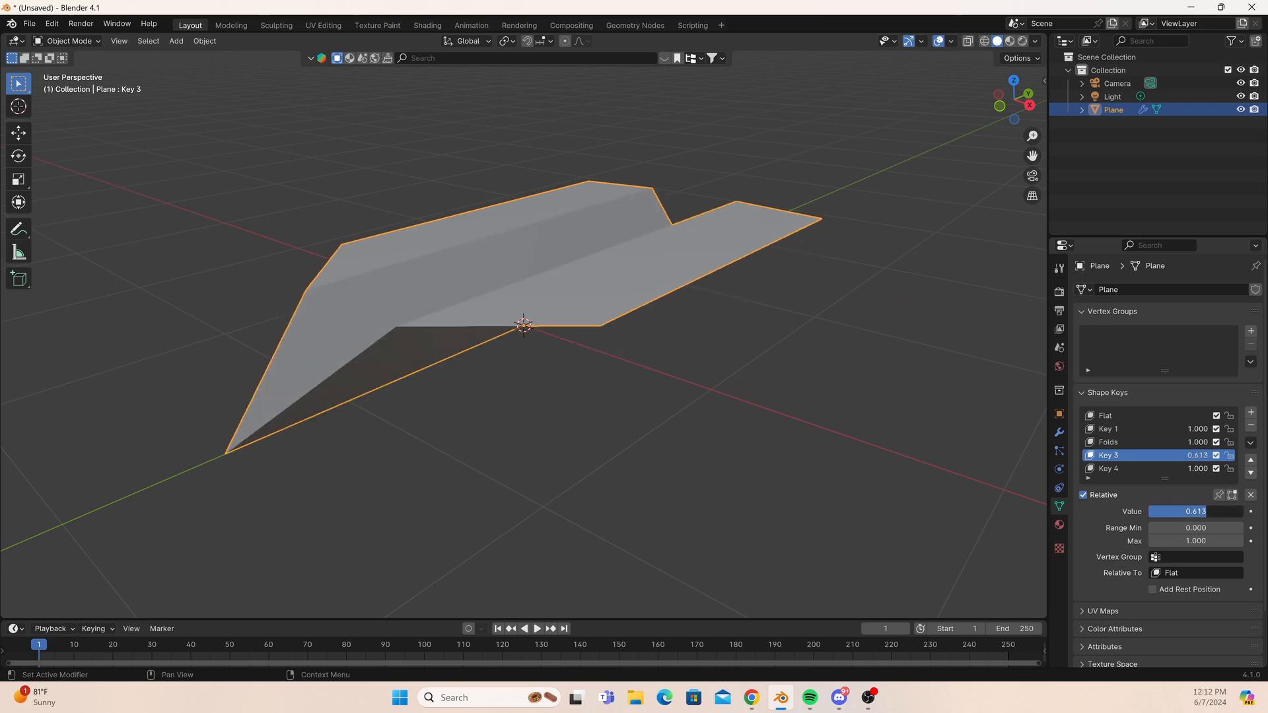
{"action": "middle_click_drag", "start_coordinate": [486, 241], "coordinate": [606, 186]}
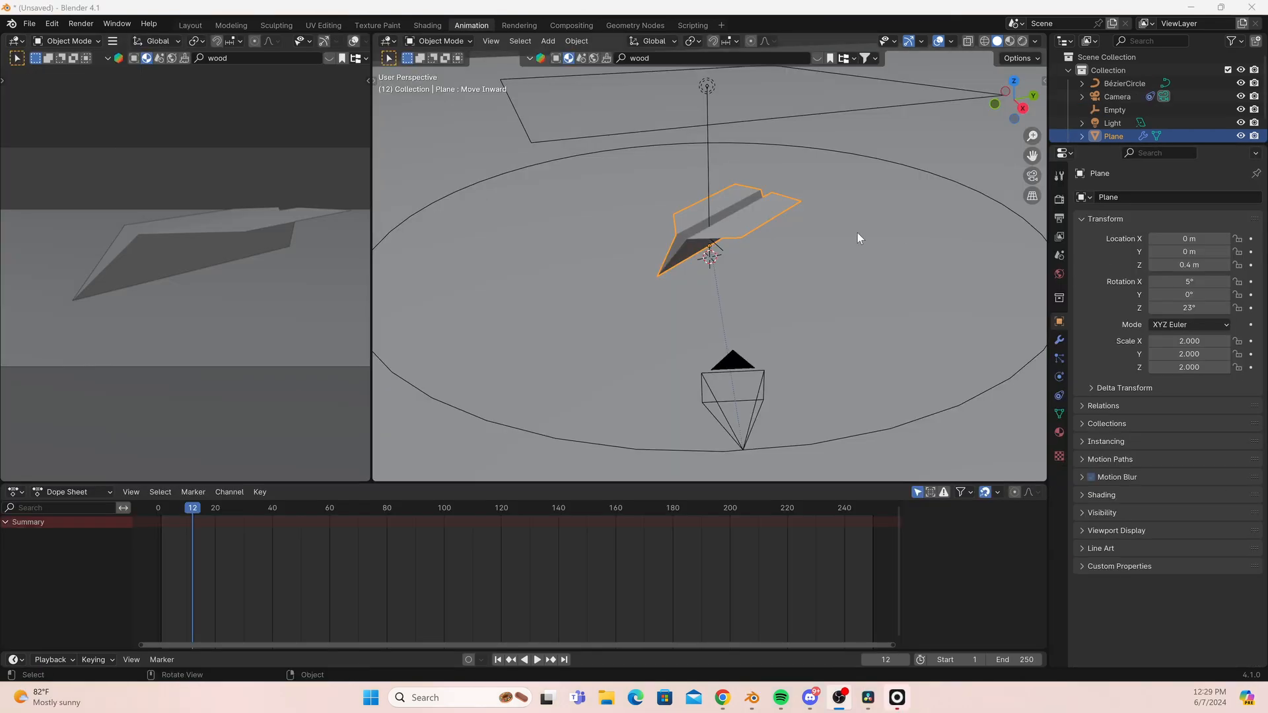
Look through the camera, go to frame 0 and set the plane's X and Z rotation to 0°.
{"action": "left_click", "coordinate": [1033, 175]}
{"action": "scroll", "coordinate": [803, 281], "scroll_direction": "up", "scroll_amount": 2}
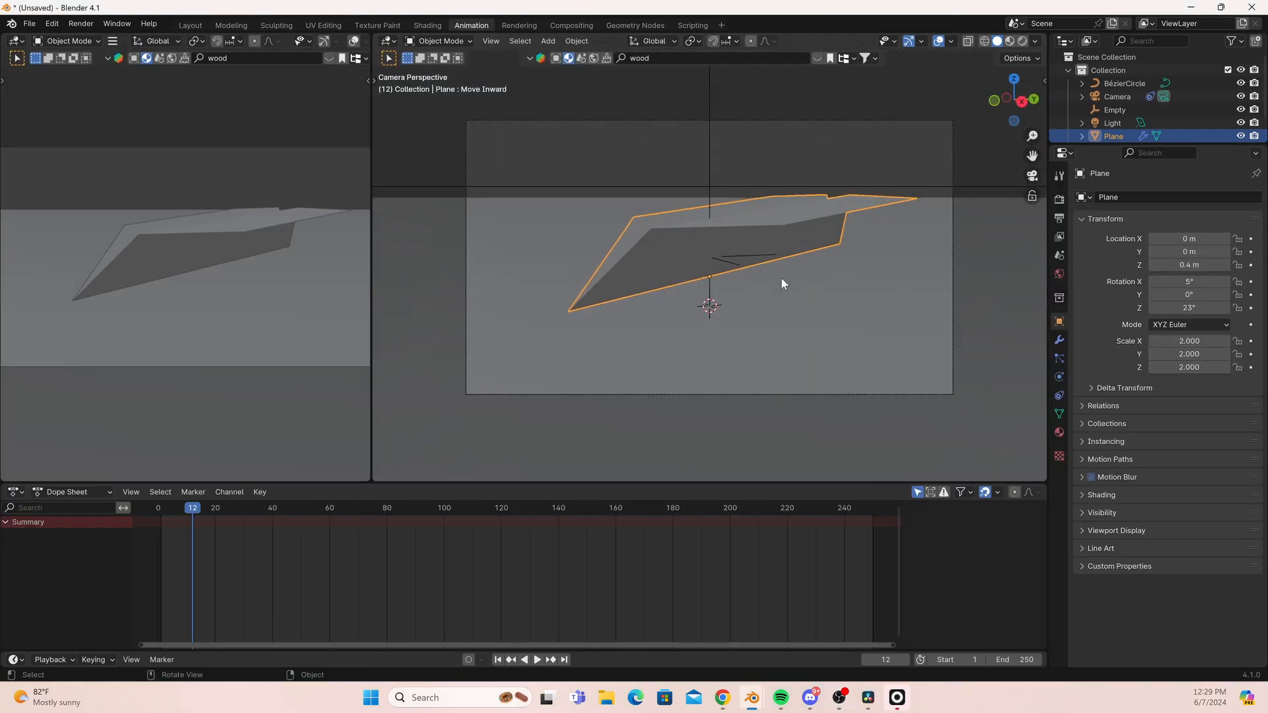
{"action": "left_click_drag", "start_coordinate": [194, 510], "coordinate": [158, 510]}
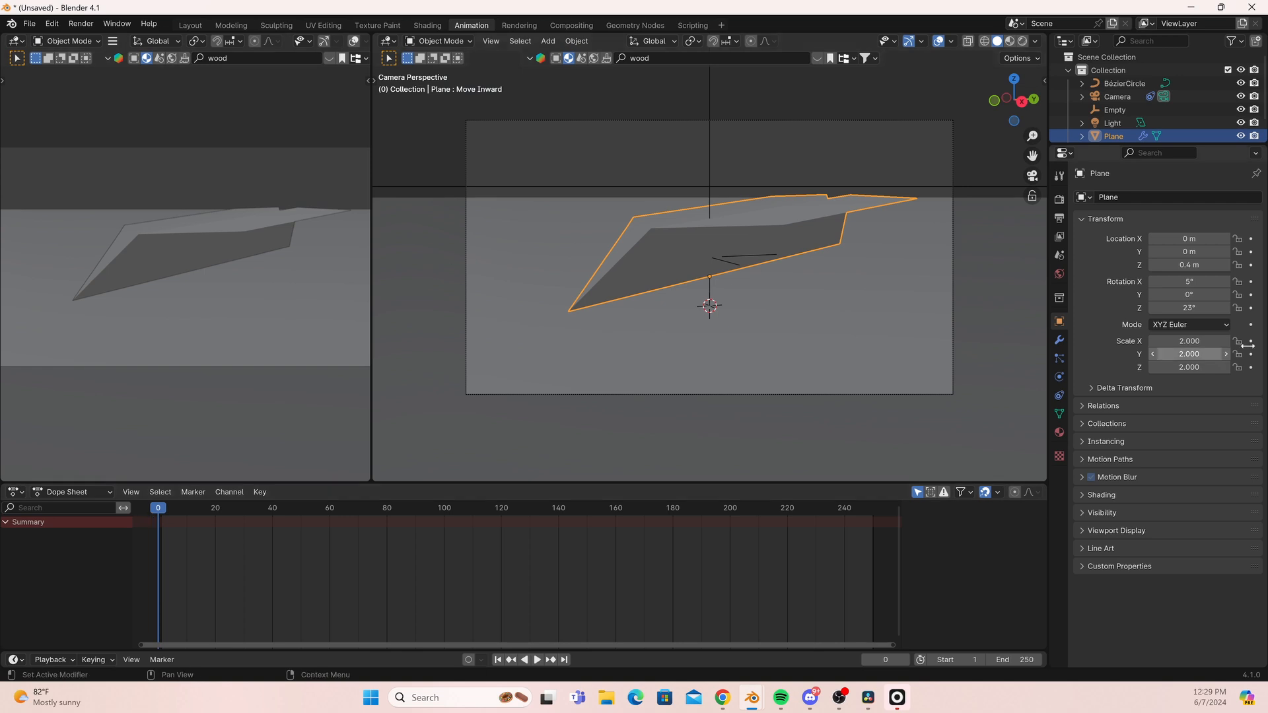
{"action": "left_click", "coordinate": [1190, 283]}
{"action": "key", "text": "Return"}
{"action": "left_click", "coordinate": [1191, 306]}
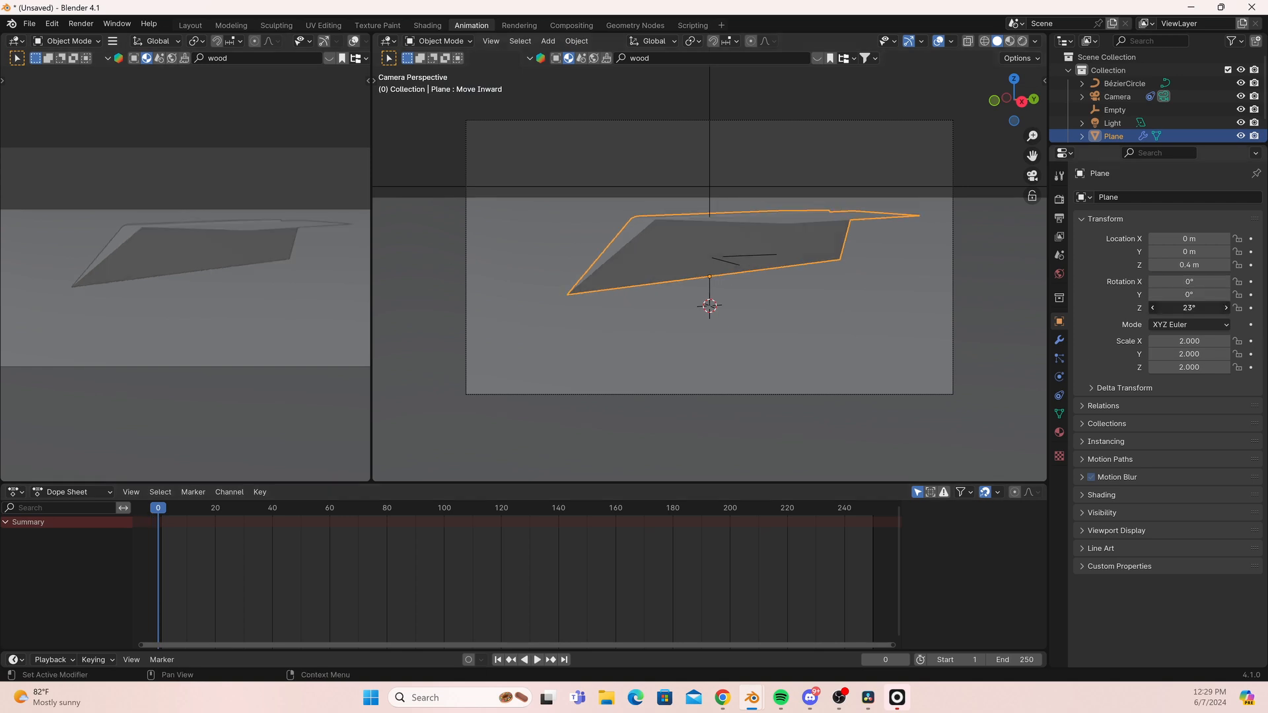
{"action": "type", "text": "0"}
{"action": "key", "text": "Return"}
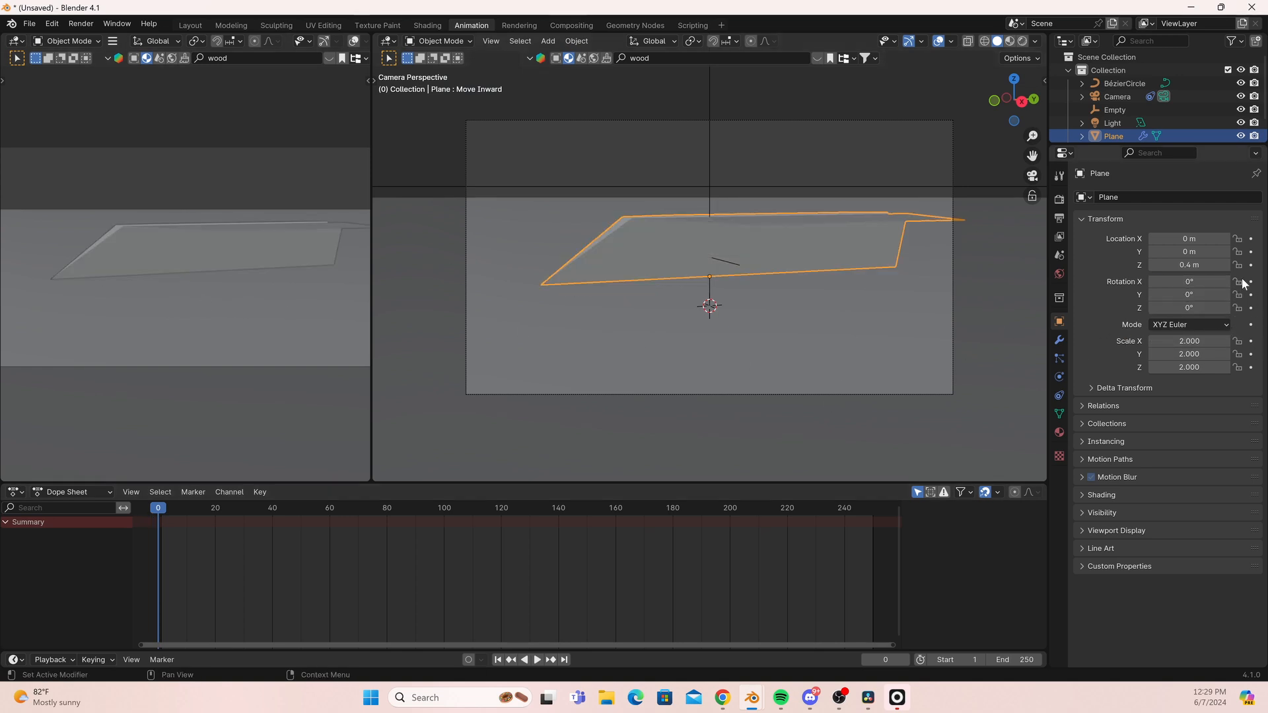
Set the plane's Z location to 0 m and keyframe it on frame 0.
{"action": "left_click", "coordinate": [1209, 265]}
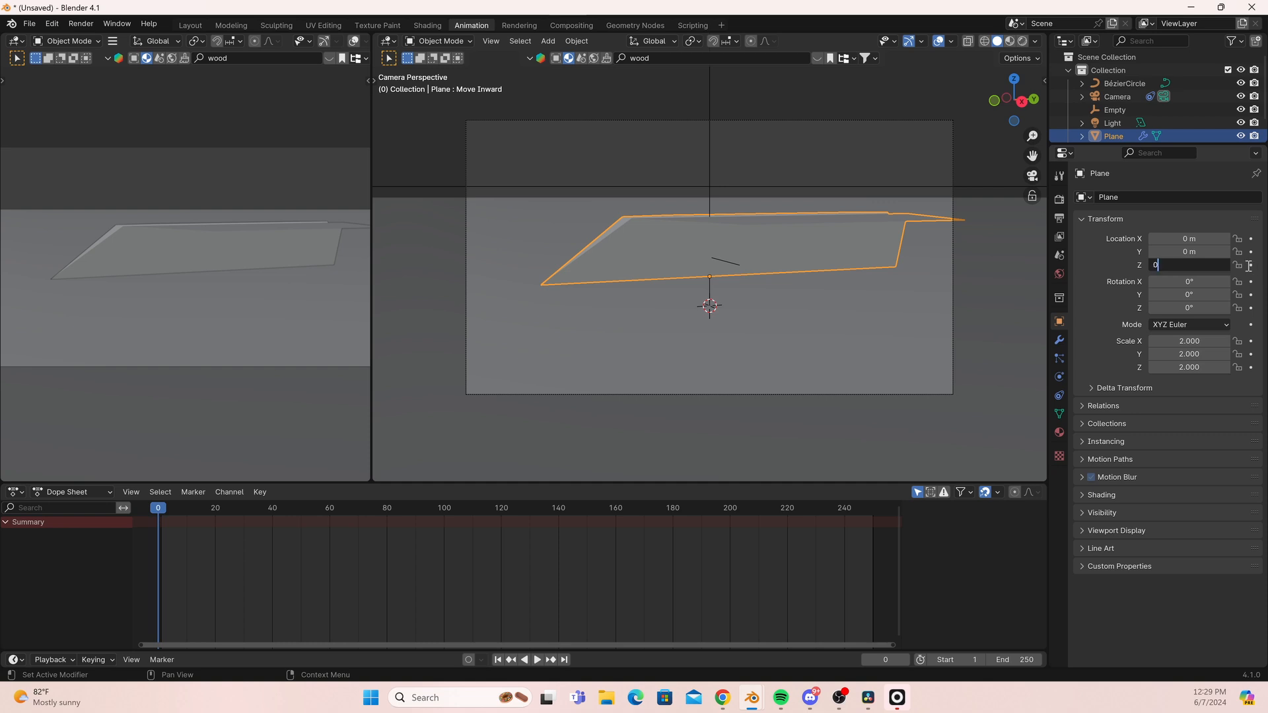
{"action": "type", "text": "0"}
{"action": "key", "text": "Return"}
{"action": "left_click", "coordinate": [1252, 265]}
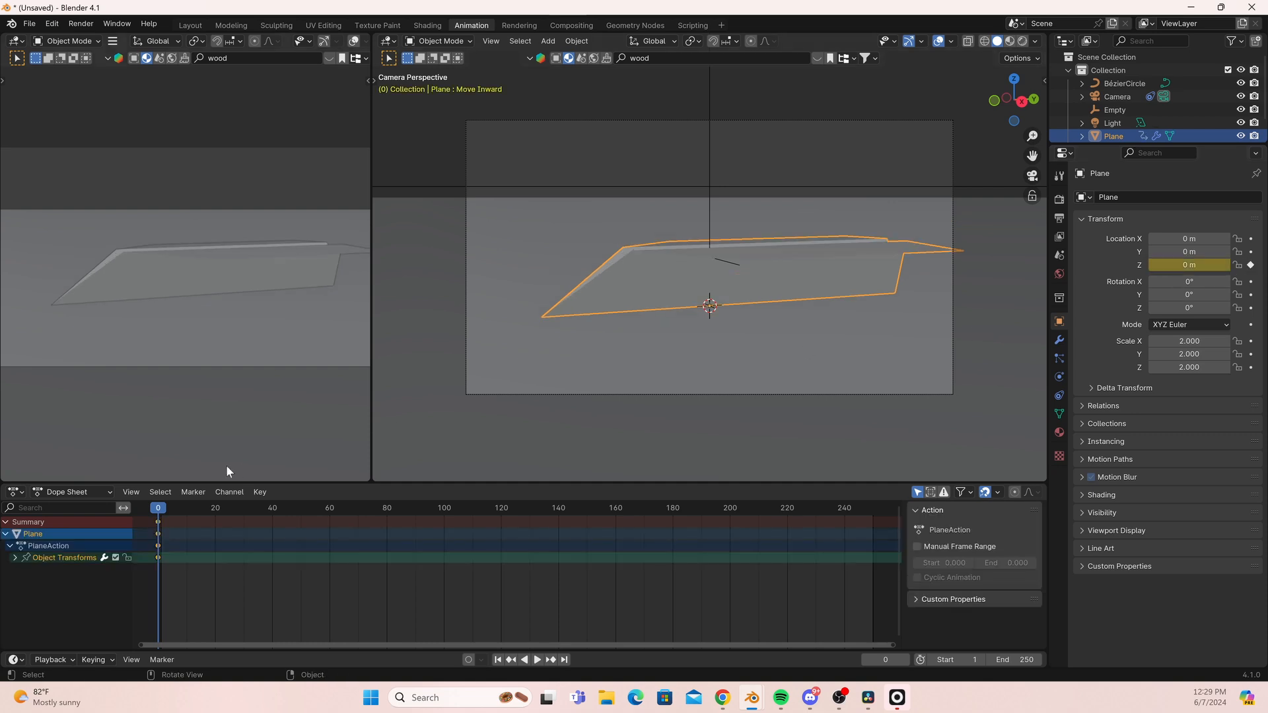
Raise the plane's Z location to 0.87 m on frame 40 and keyframe it.
{"action": "key", "text": "space"}
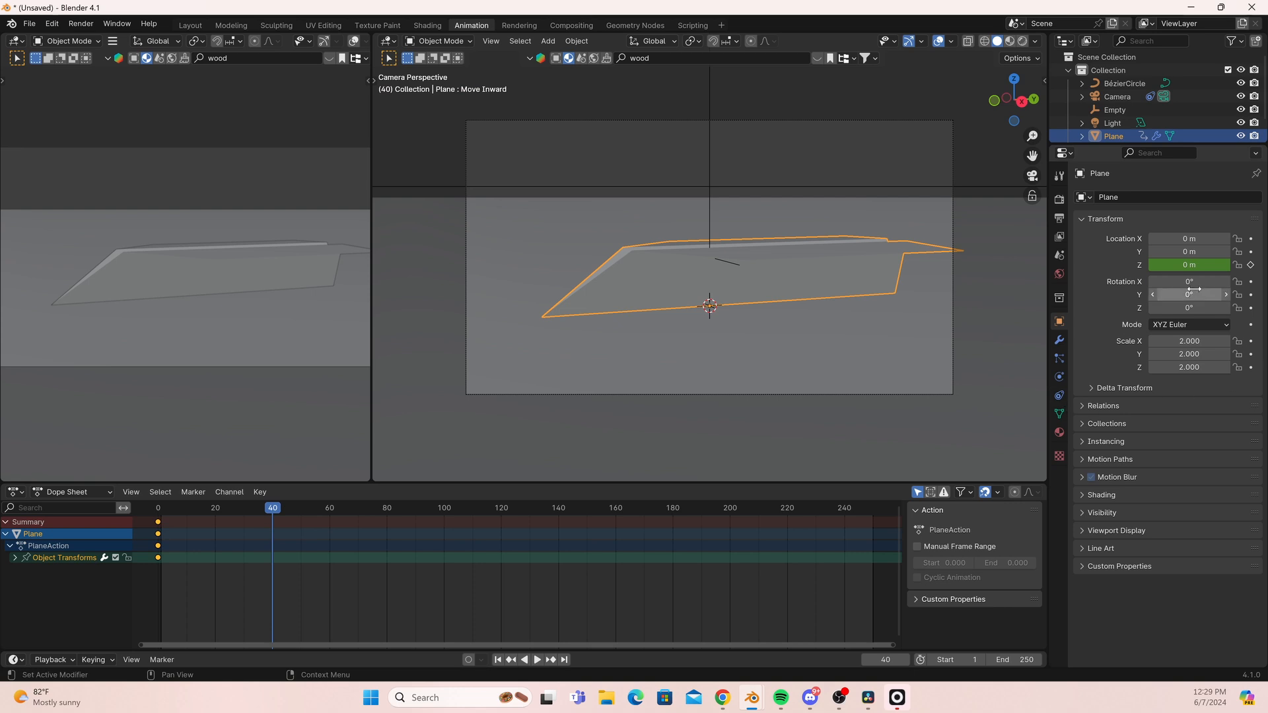
{"action": "left_click_drag", "start_coordinate": [1189, 264], "coordinate": [1238, 265]}
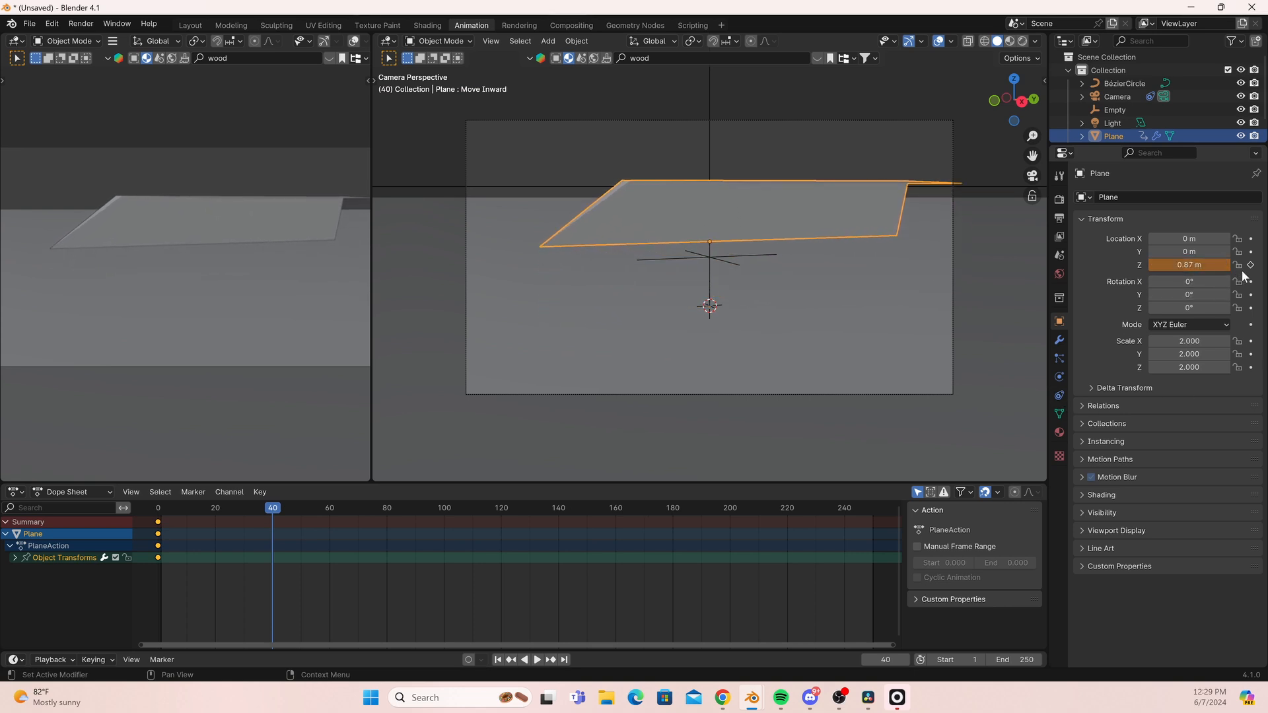
{"action": "left_click", "coordinate": [1250, 265]}
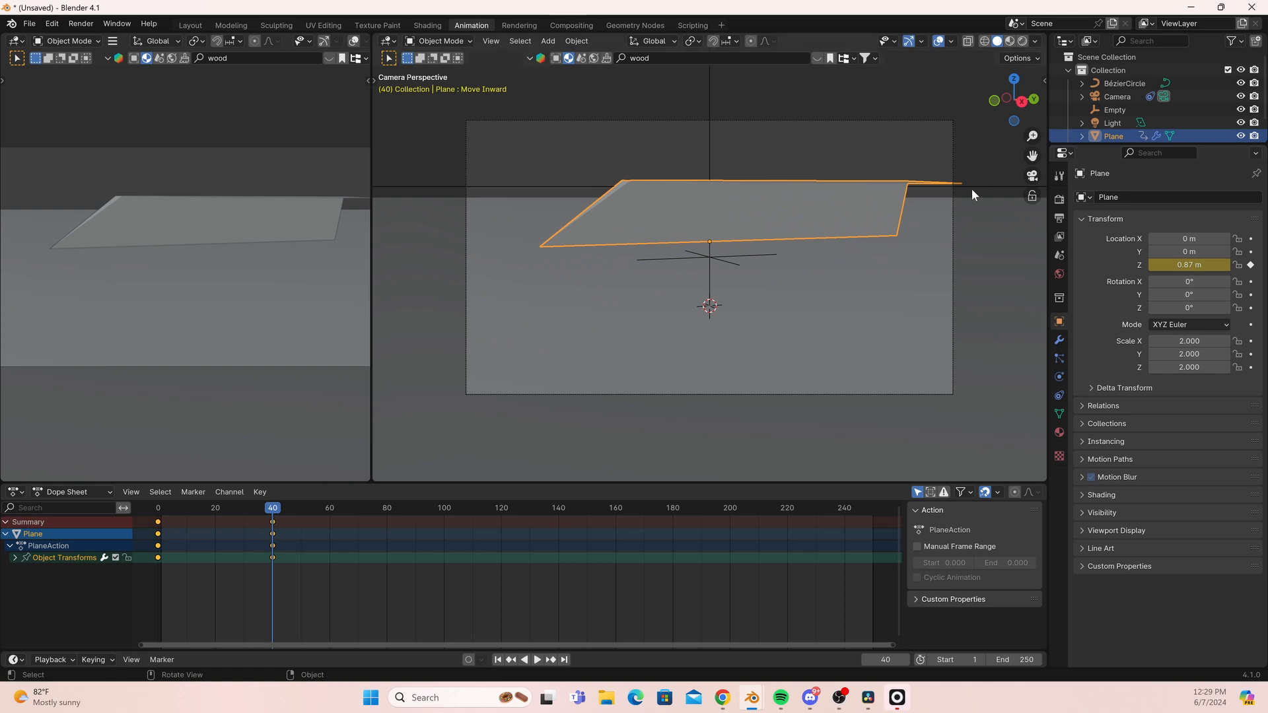
Play the lift-off from the start of the timeline and stop on frame 60.
{"action": "key", "text": "shift+Left"}
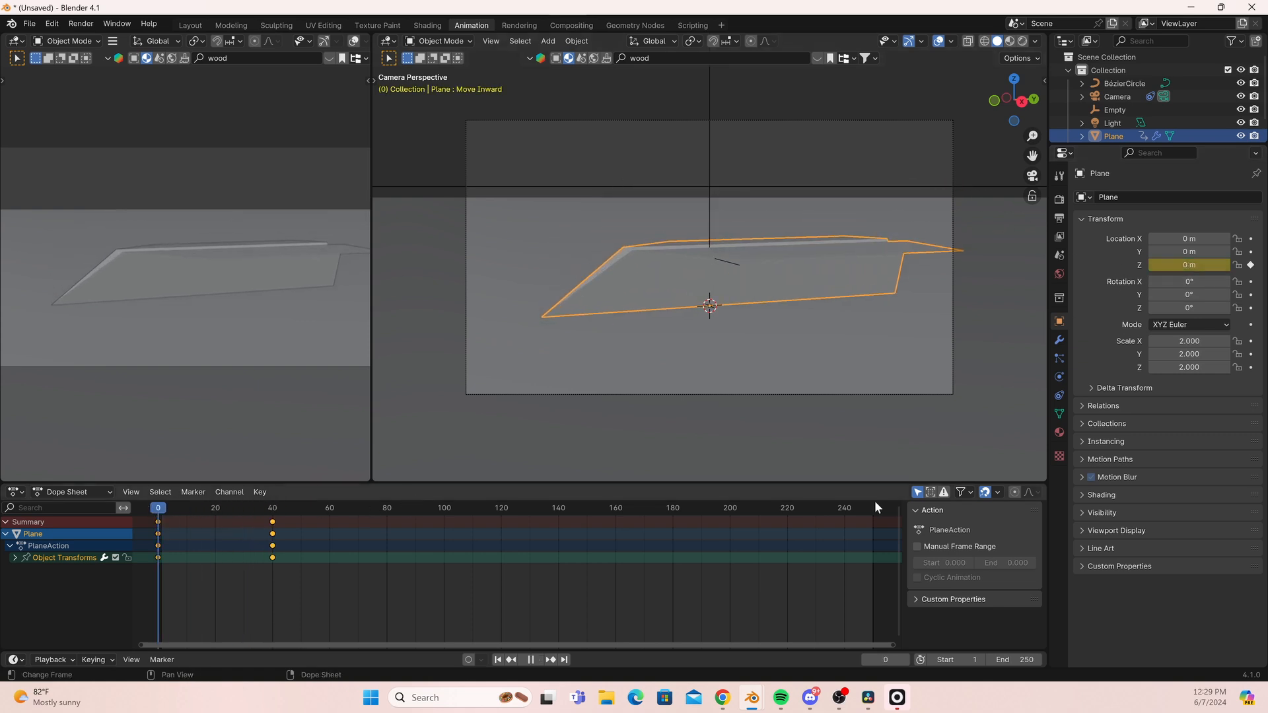
{"action": "key", "text": "space"}
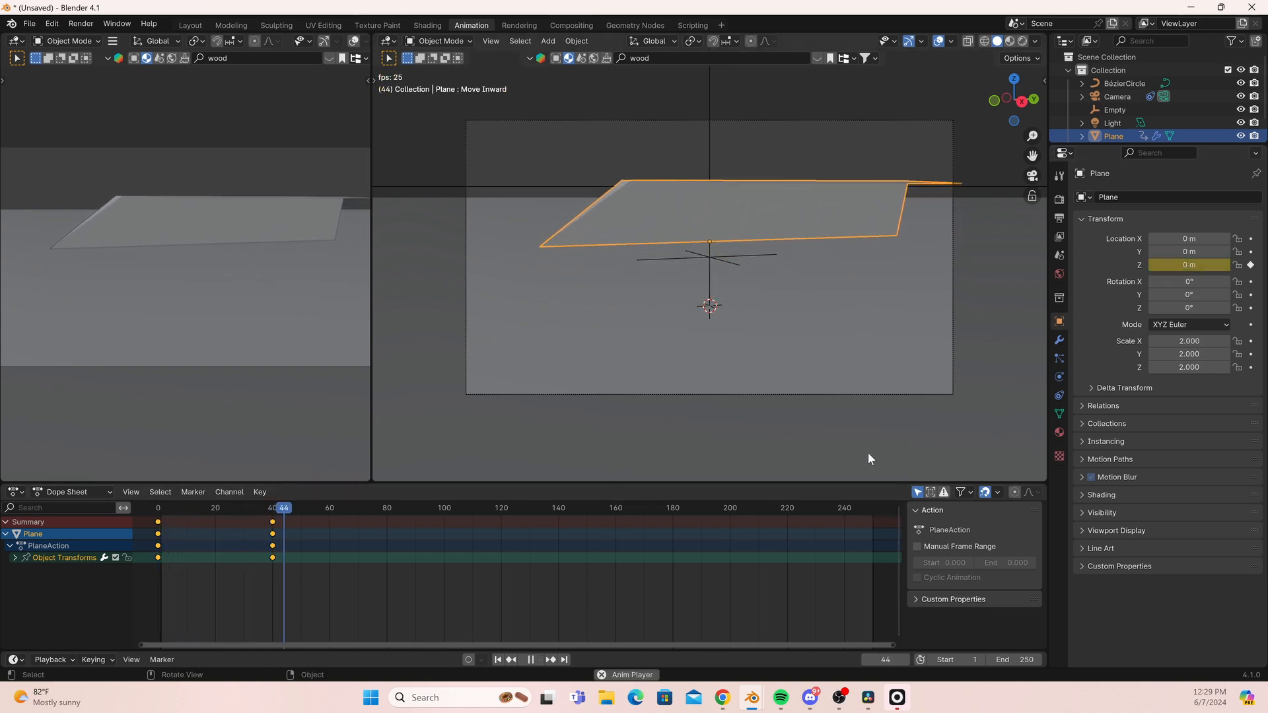
{"action": "key", "text": "space"}
{"action": "left_click_drag", "start_coordinate": [295, 509], "coordinate": [330, 554]}
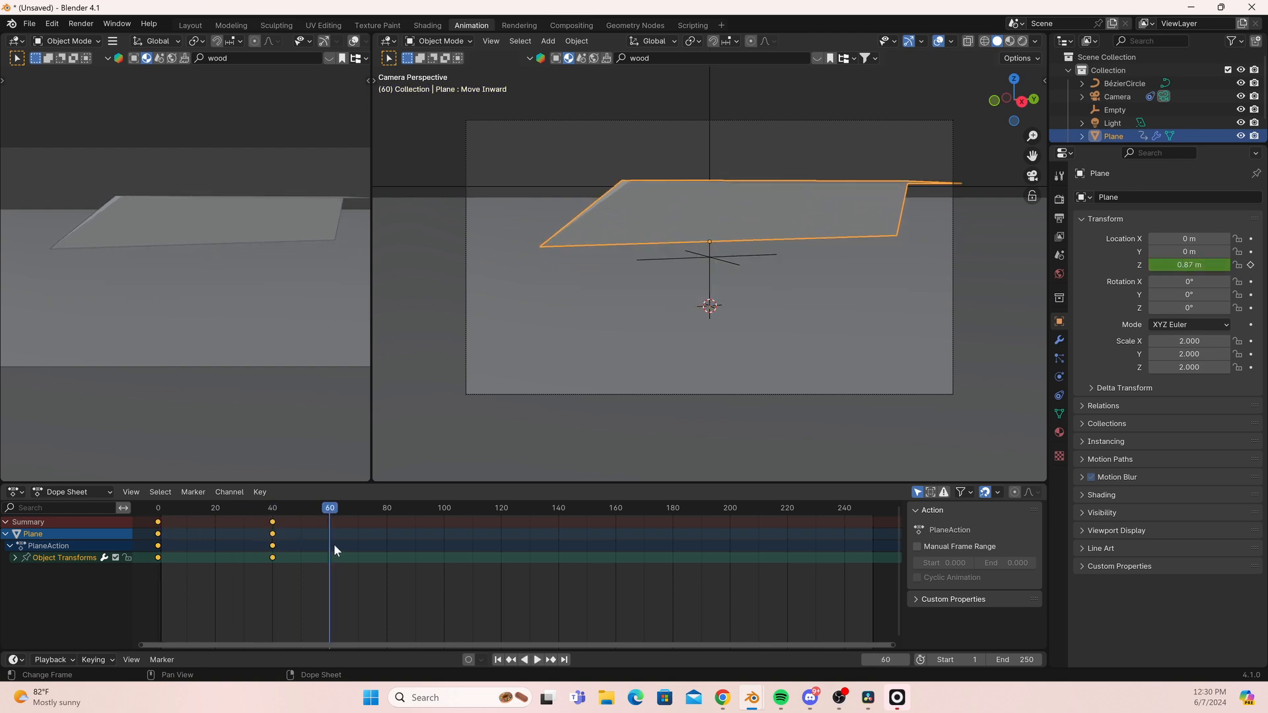
{"action": "left_click", "coordinate": [1252, 239]}
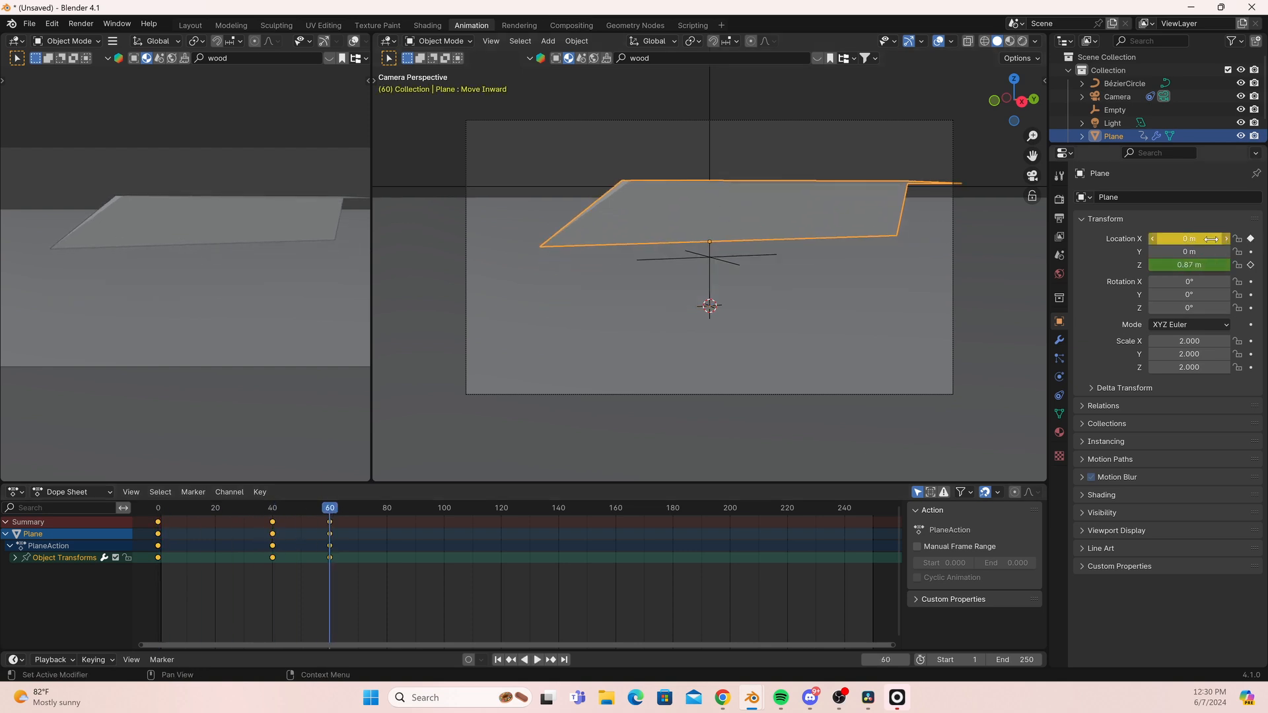
{"action": "left_click_drag", "start_coordinate": [1216, 239], "coordinate": [1057, 239]}
{"action": "key", "text": "ctrl+z"}
{"action": "key", "text": "ctrl+z"}
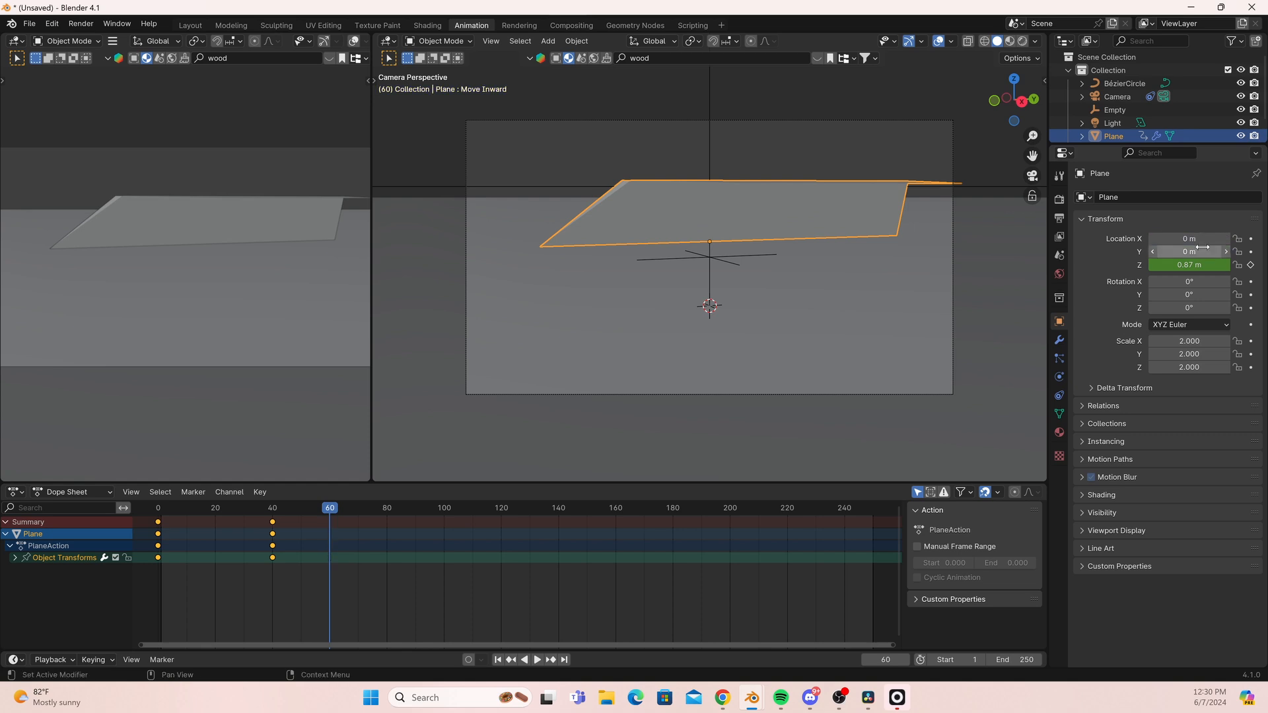
Keyframe the plane's Y location at 0 m on frame 60 and at -7.6 m on frame 80.
{"action": "left_click", "coordinate": [1251, 252]}
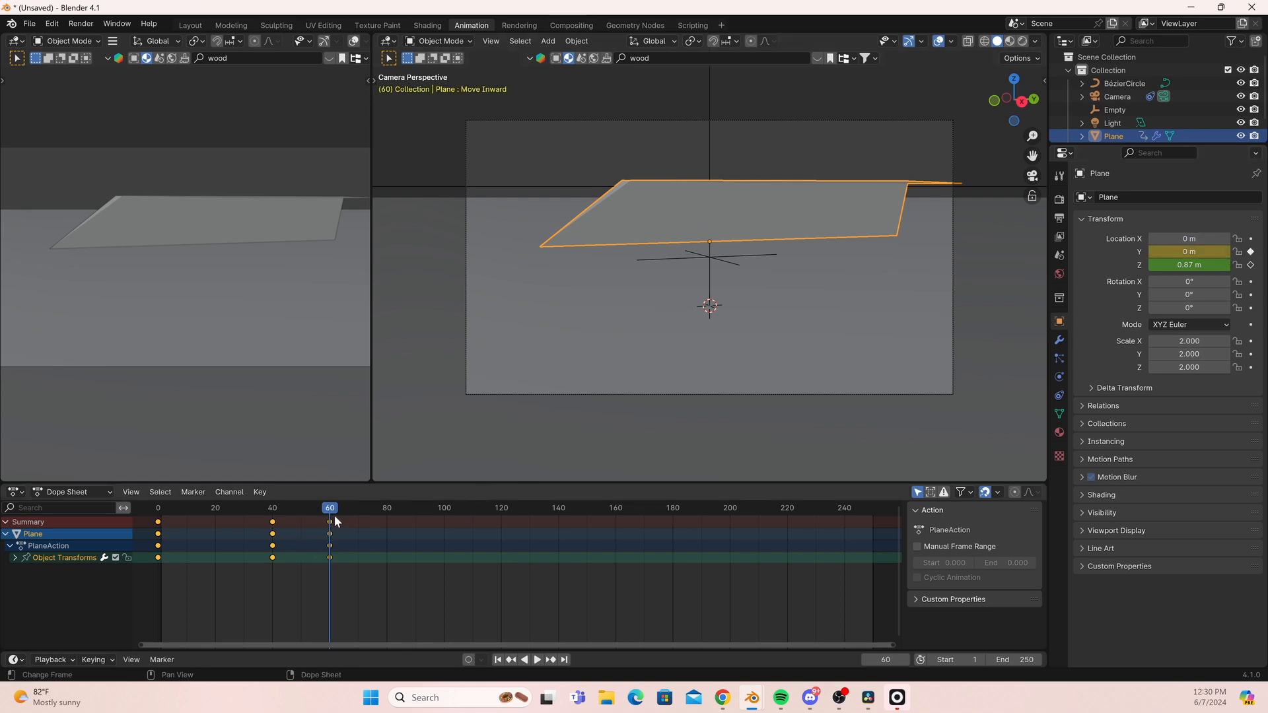
{"action": "left_click_drag", "start_coordinate": [334, 515], "coordinate": [388, 537]}
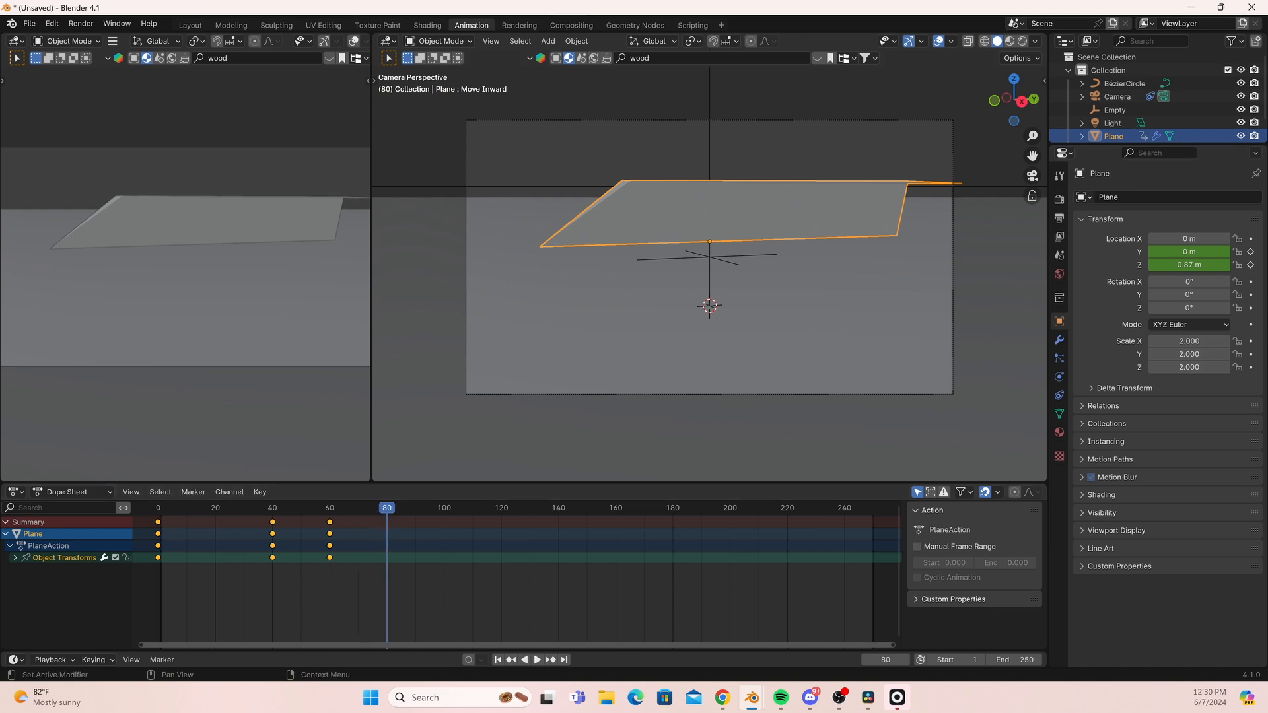
{"action": "left_click_drag", "start_coordinate": [1190, 252], "coordinate": [1163, 251]}
{"action": "left_click", "coordinate": [1251, 252]}
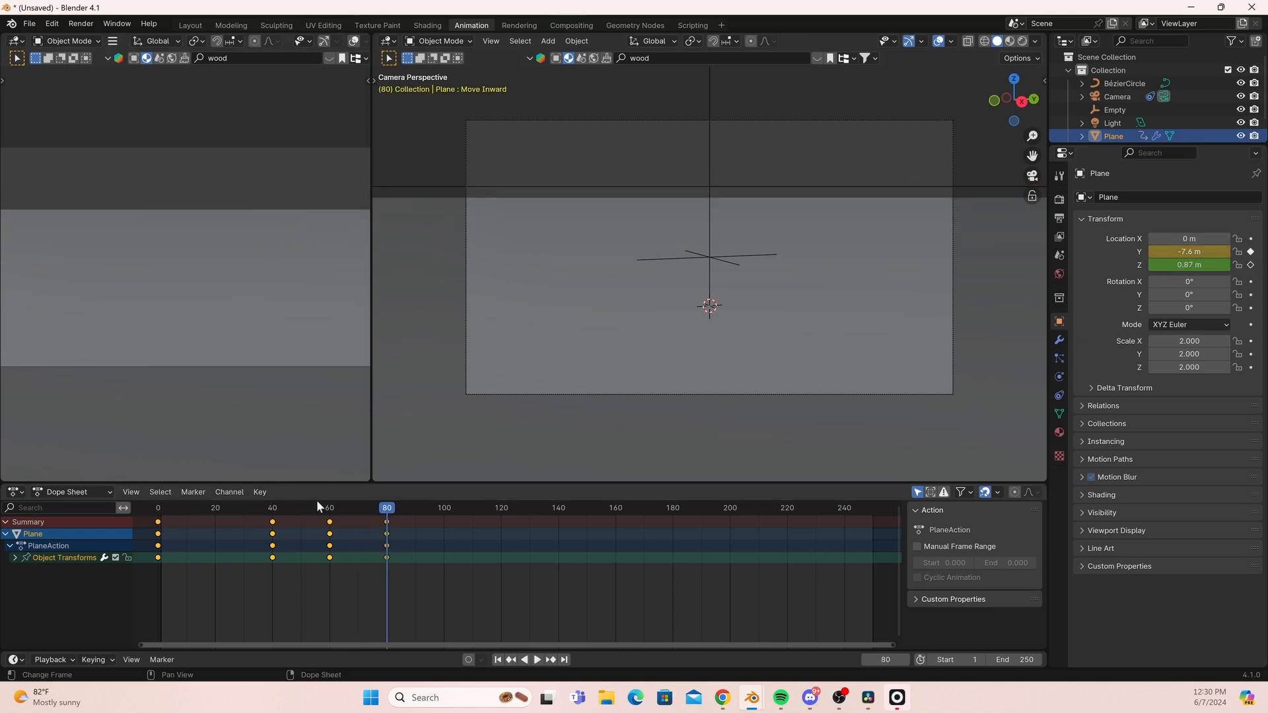
Play back the flight from frame 0, then keyframe the plane's X rotation at 0° on frame 40.
{"action": "left_click", "coordinate": [157, 508]}
{"action": "key", "text": "space"}
{"action": "key", "text": "space"}
{"action": "left_click_drag", "start_coordinate": [301, 508], "coordinate": [272, 520]}
{"action": "mouse_move", "coordinate": [1206, 282]}
{"action": "left_mouse_down"}
{"action": "mouse_move", "coordinate": [1235, 282]}
{"action": "mouse_move", "coordinate": [1206, 282]}
{"action": "left_mouse_up"}
{"action": "left_click", "coordinate": [1250, 282]}
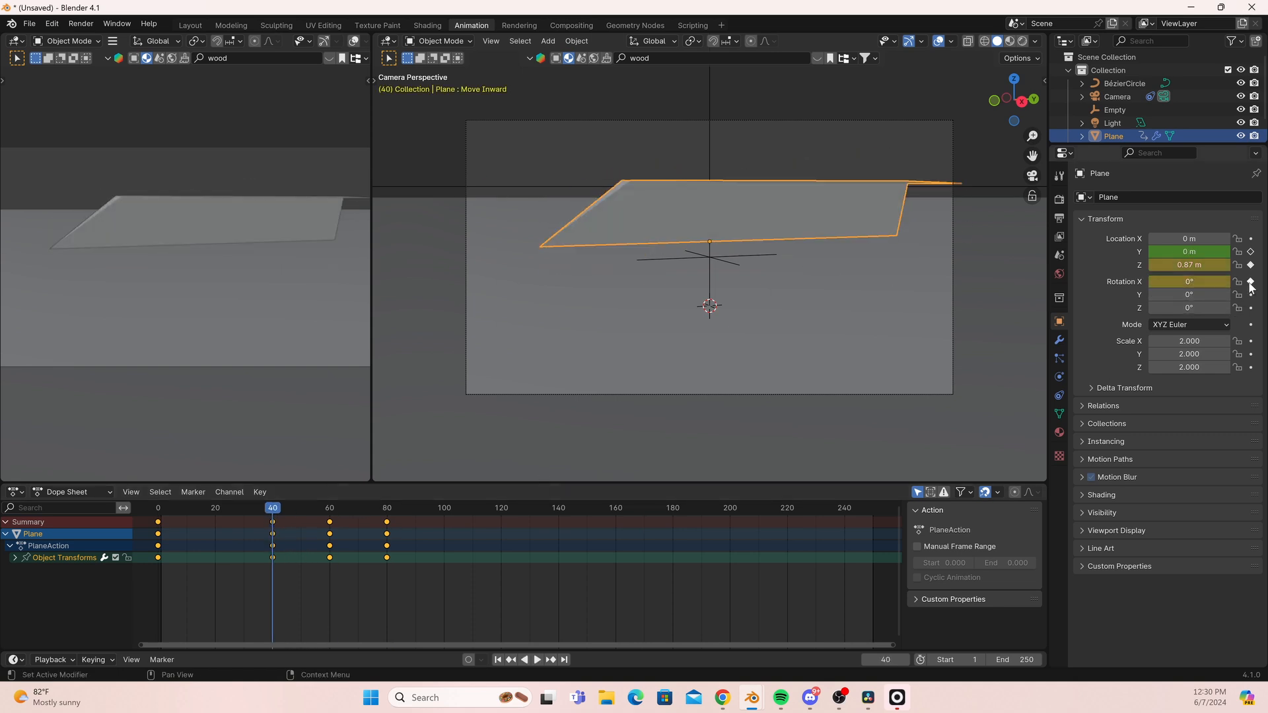
Keyframe the plane's X rotation at 4° on frame 80, play the result and return to frame 0.
{"action": "left_click", "coordinate": [328, 508]}
{"action": "key", "text": "space"}
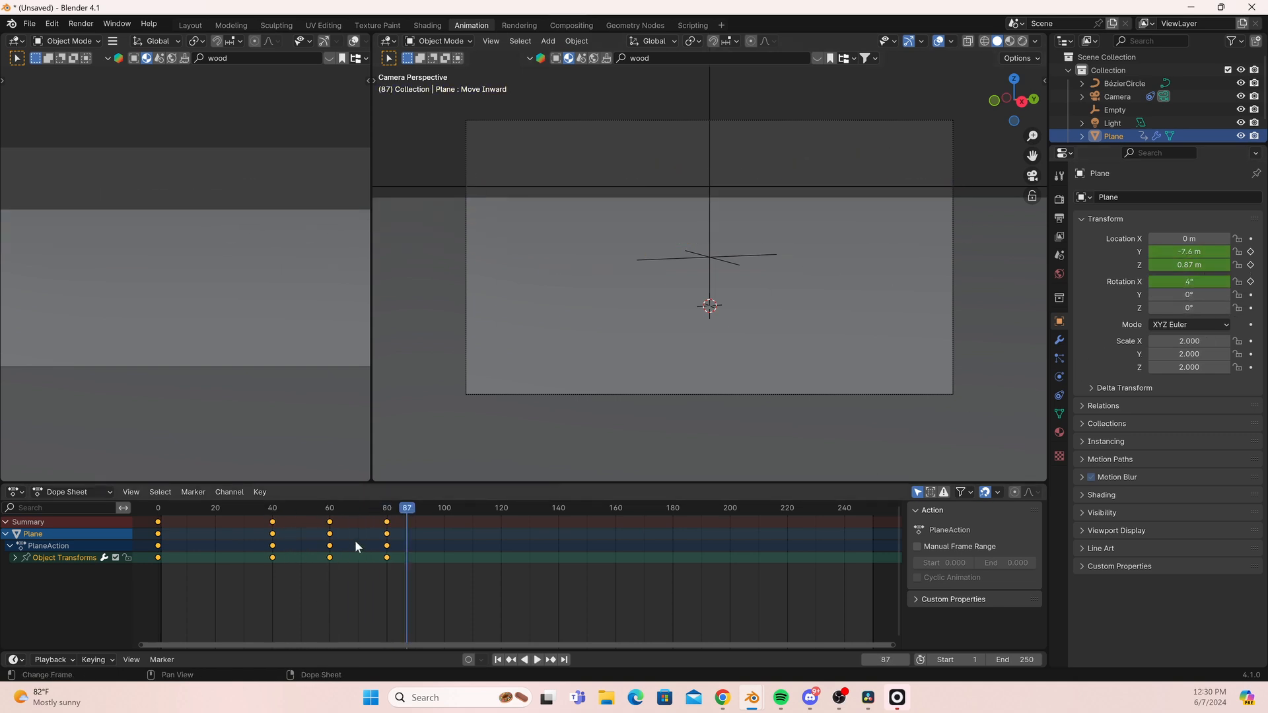
{"action": "left_click", "coordinate": [337, 517]}
{"action": "key", "text": "Escape"}
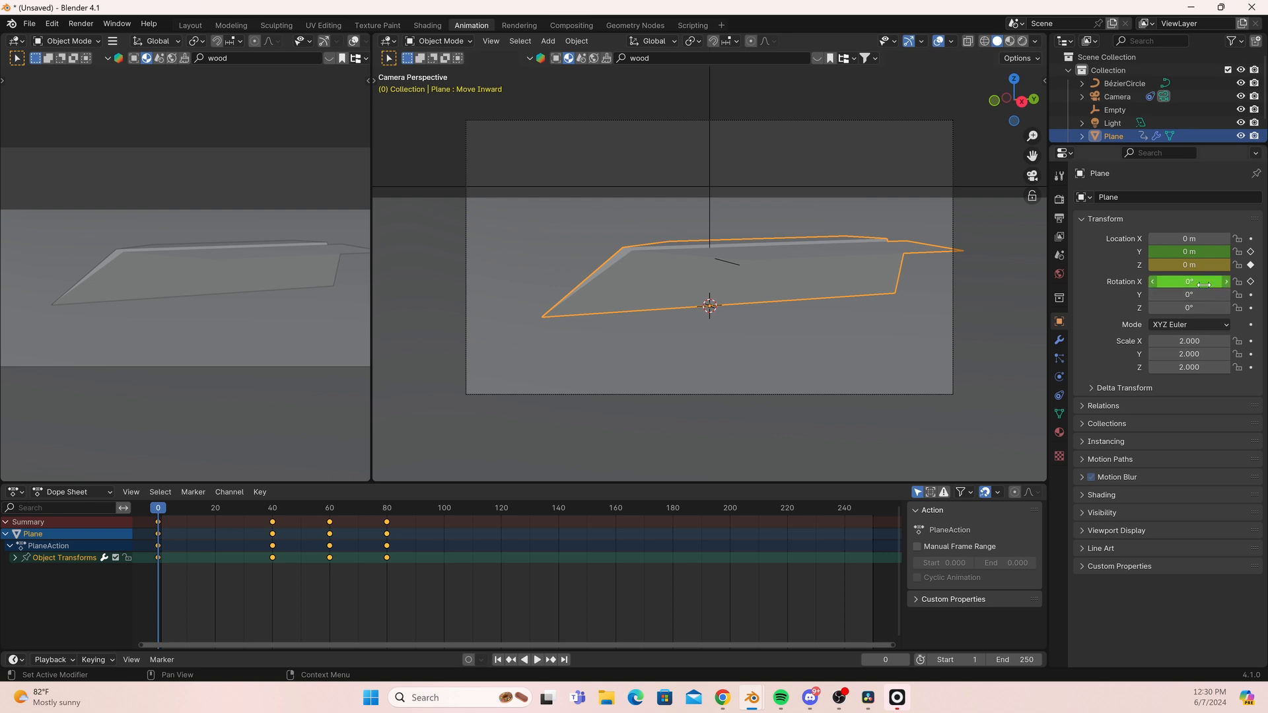
Keyframe the plane's Y rotation at 0° on frame 0 and leave the Z rotation without a keyframe.
{"action": "left_click", "coordinate": [1251, 294]}
{"action": "left_click", "coordinate": [1251, 308]}
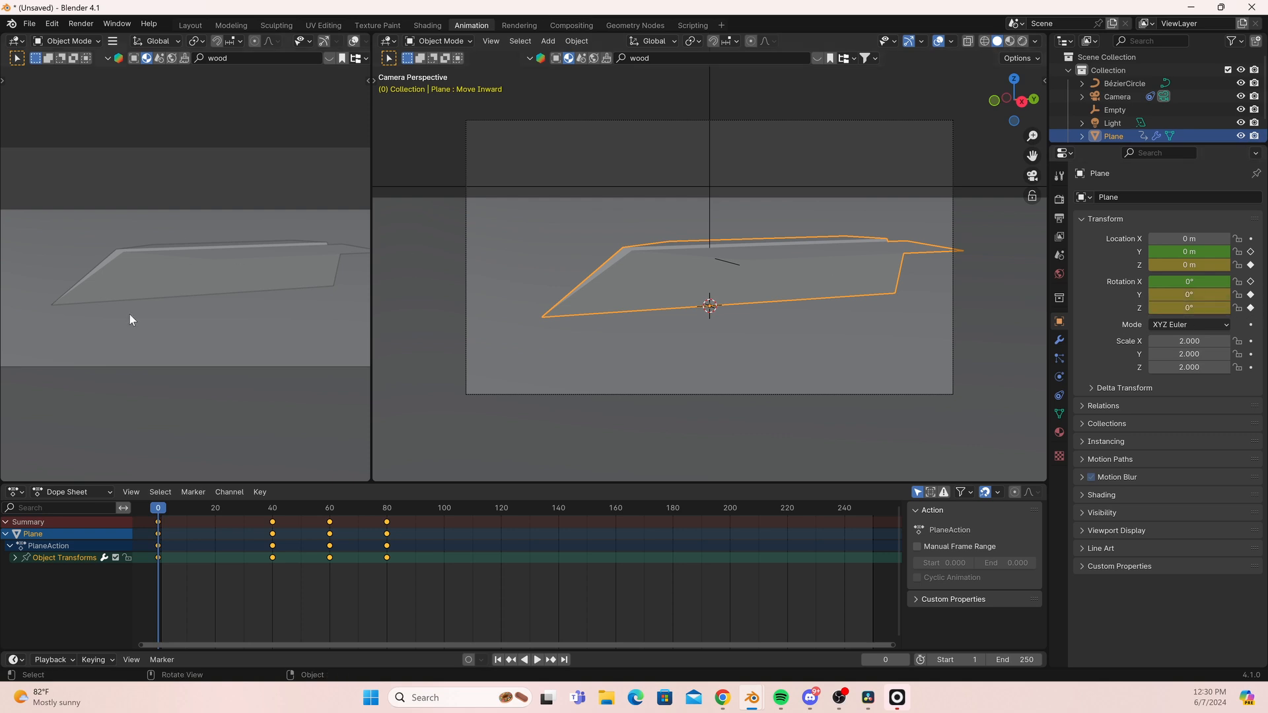
{"action": "left_click", "coordinate": [1250, 308]}
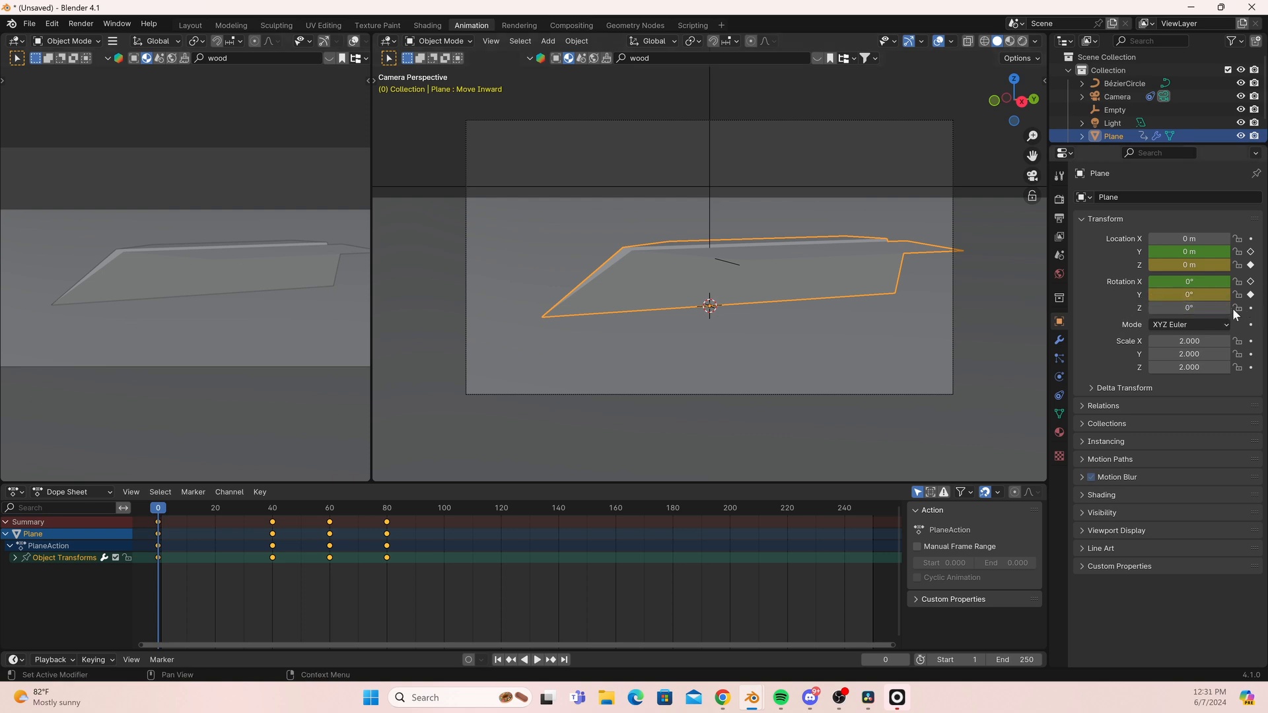
Switch the Dope Sheet to an enlarged Graph Editor and select the plane's Y Euler Rotation curve.
{"action": "left_click", "coordinate": [15, 492]}
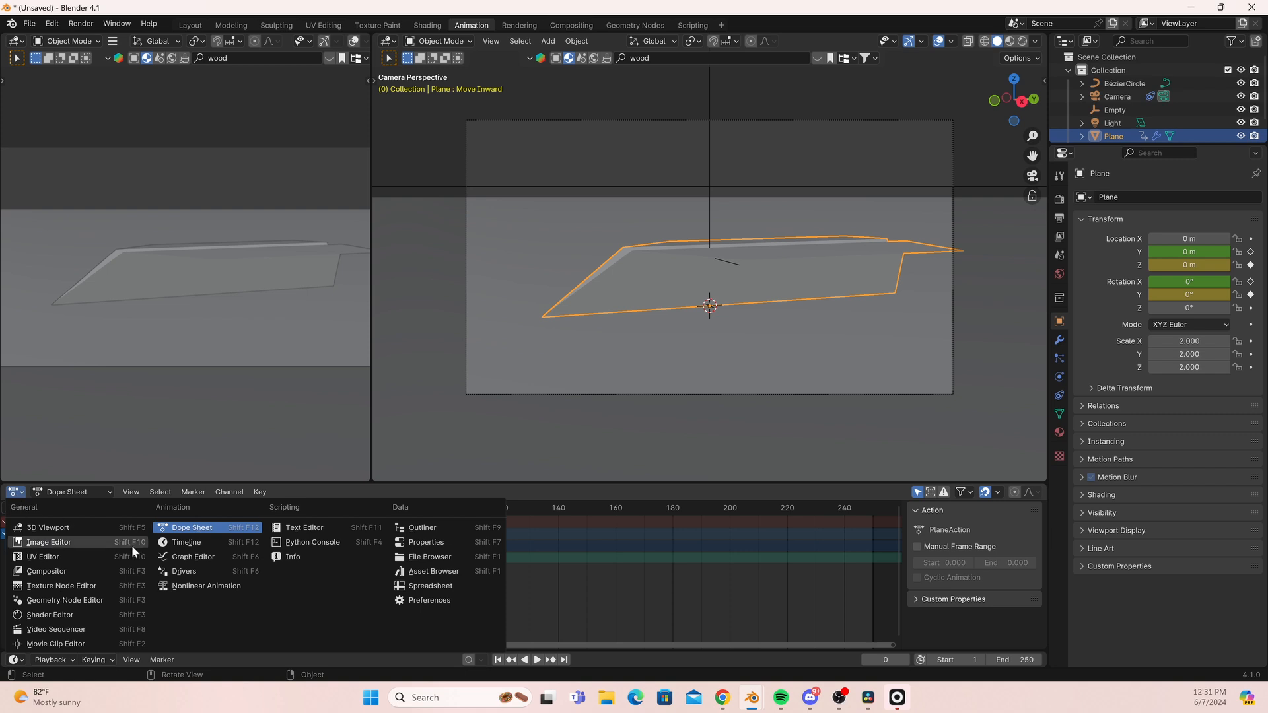
{"action": "left_click", "coordinate": [192, 557]}
{"action": "left_click_drag", "start_coordinate": [489, 482], "coordinate": [488, 298]}
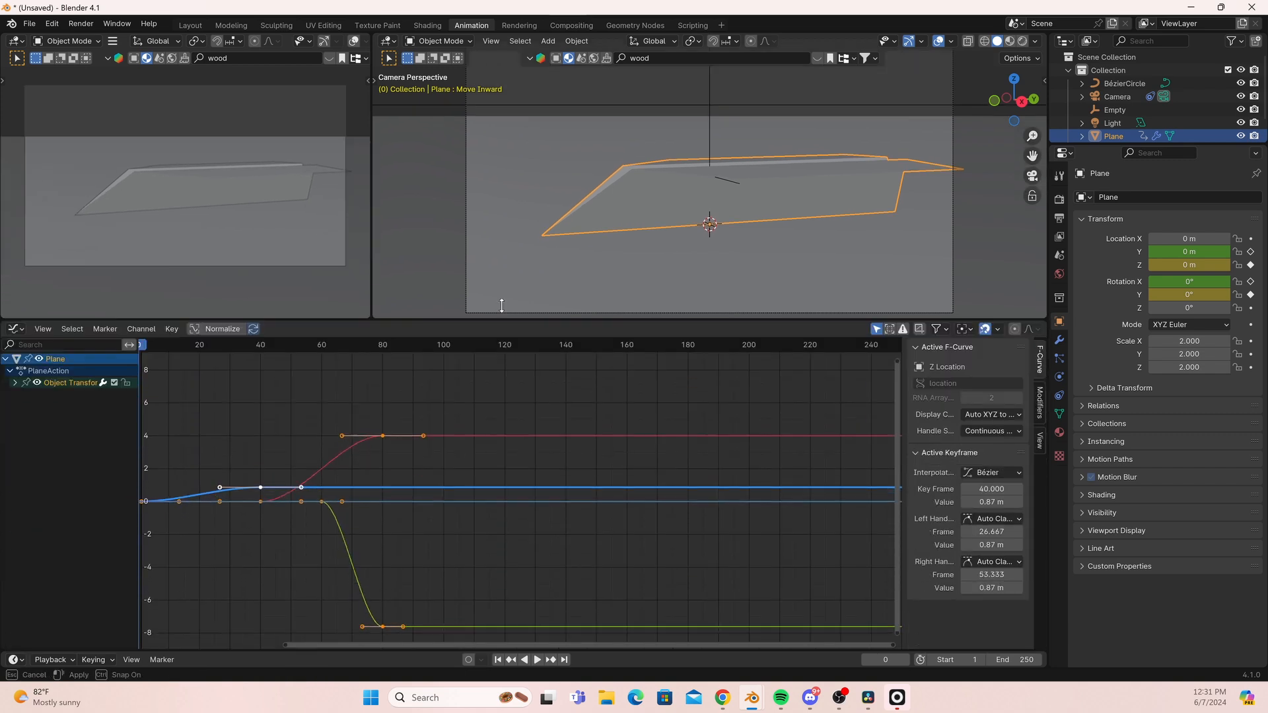
{"action": "left_click", "coordinate": [15, 360]}
{"action": "left_click", "coordinate": [45, 395]}
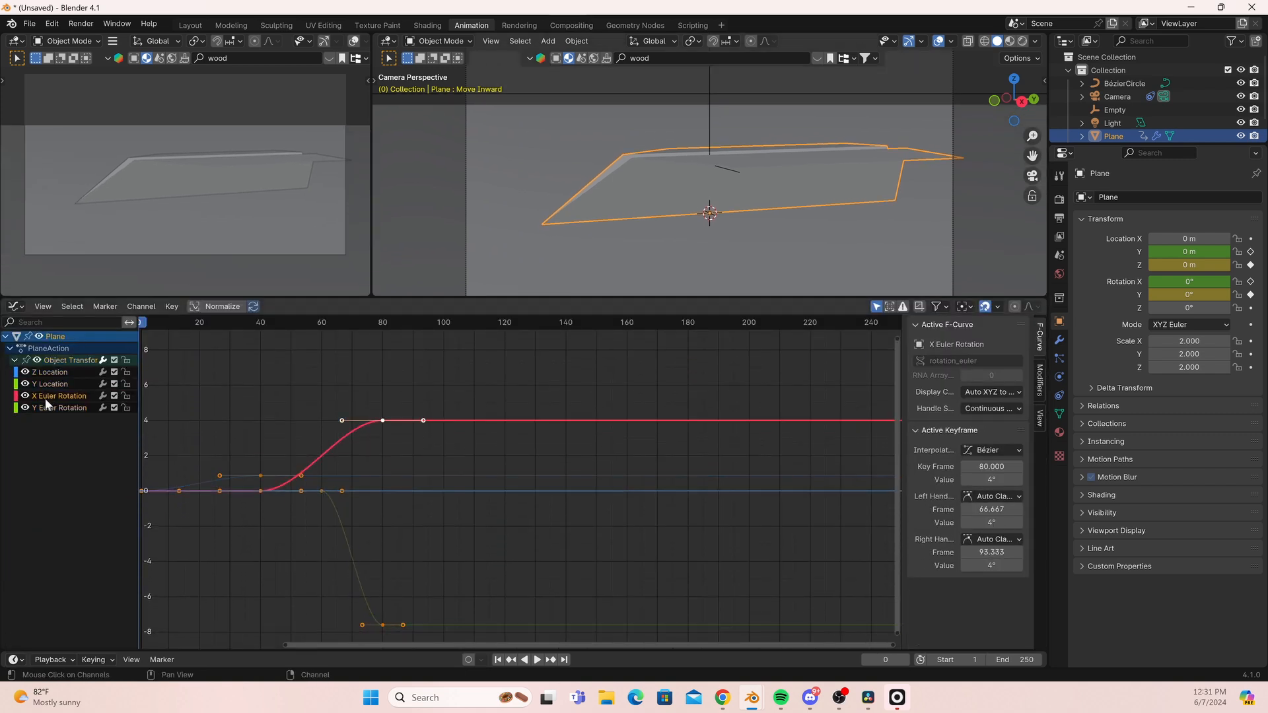
{"action": "left_click", "coordinate": [83, 408]}
Add a Noise modifier to the Y Euler Rotation curve and set its scale to 50.
{"action": "left_click", "coordinate": [1038, 383]}
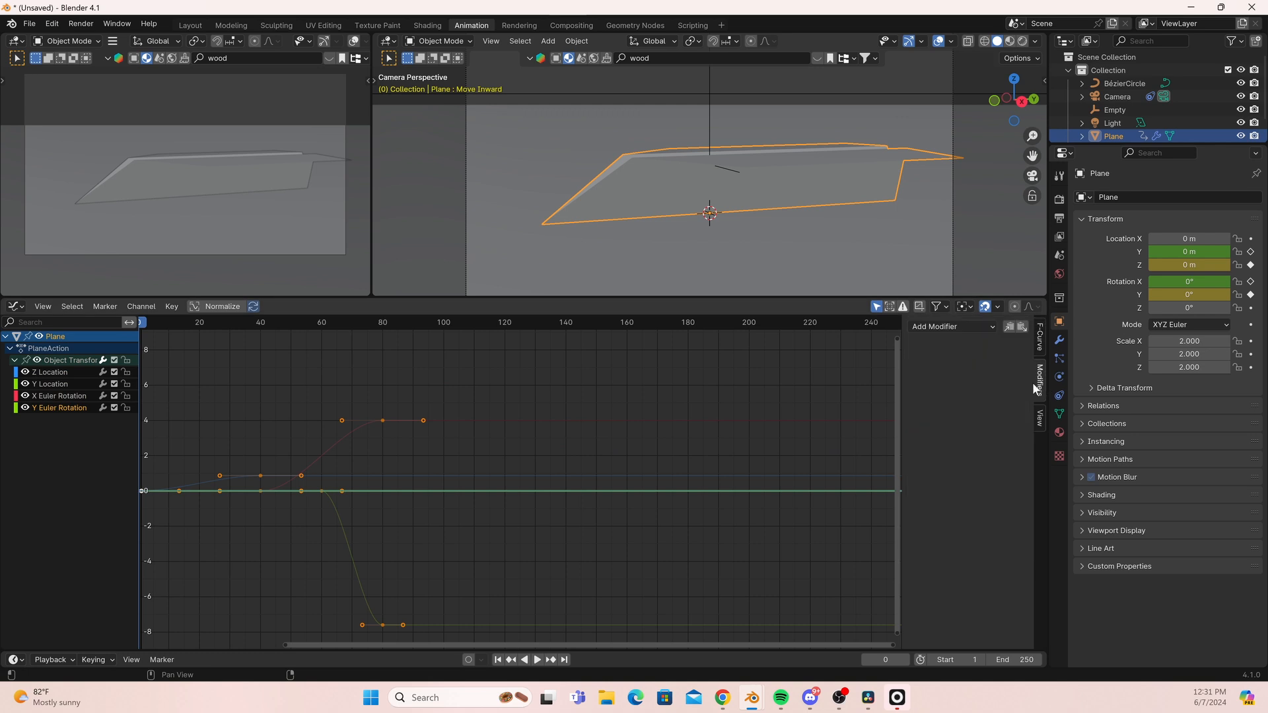
{"action": "left_click", "coordinate": [984, 327]}
{"action": "left_click", "coordinate": [938, 400]}
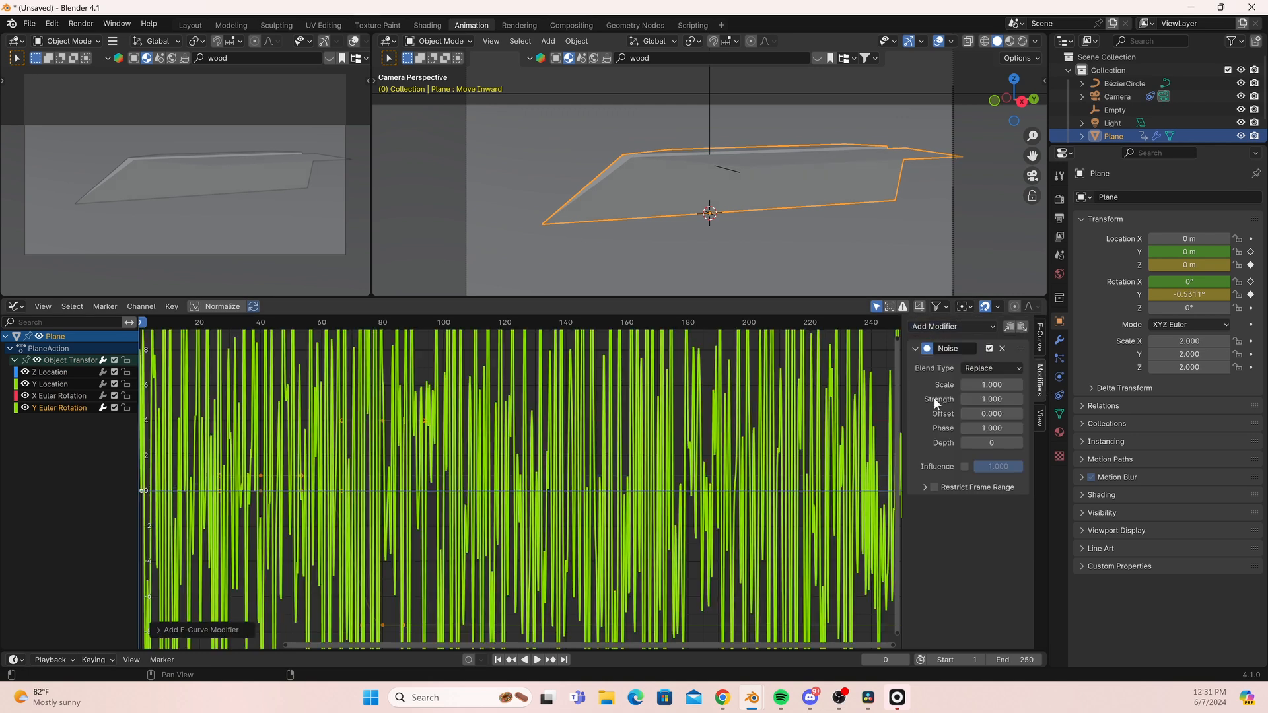
{"action": "left_click", "coordinate": [1004, 385]}
{"action": "type", "text": "50"}
{"action": "key", "text": "Return"}
Set the Noise modifier's strength to 0.1 and play the animation to check the wobble.
{"action": "left_click", "coordinate": [992, 399]}
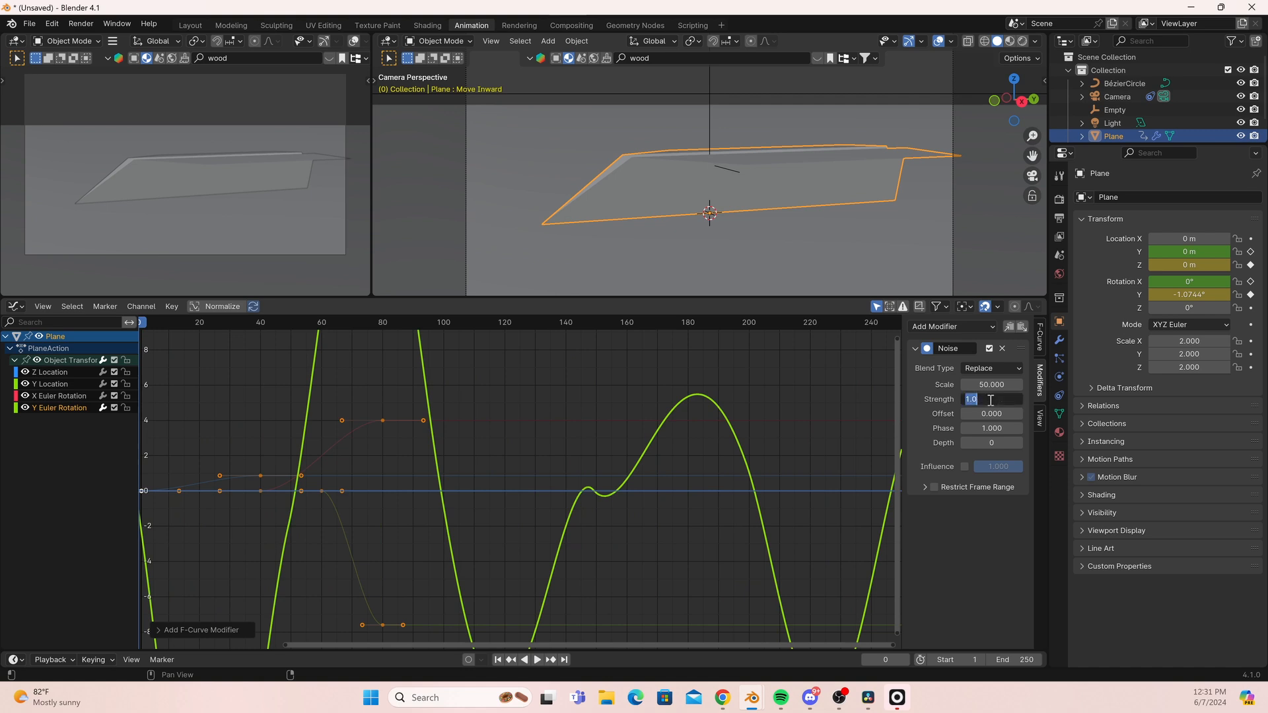
{"action": "type", "text": "0.1"}
{"action": "key", "text": "Return"}
{"action": "key", "text": "space"}
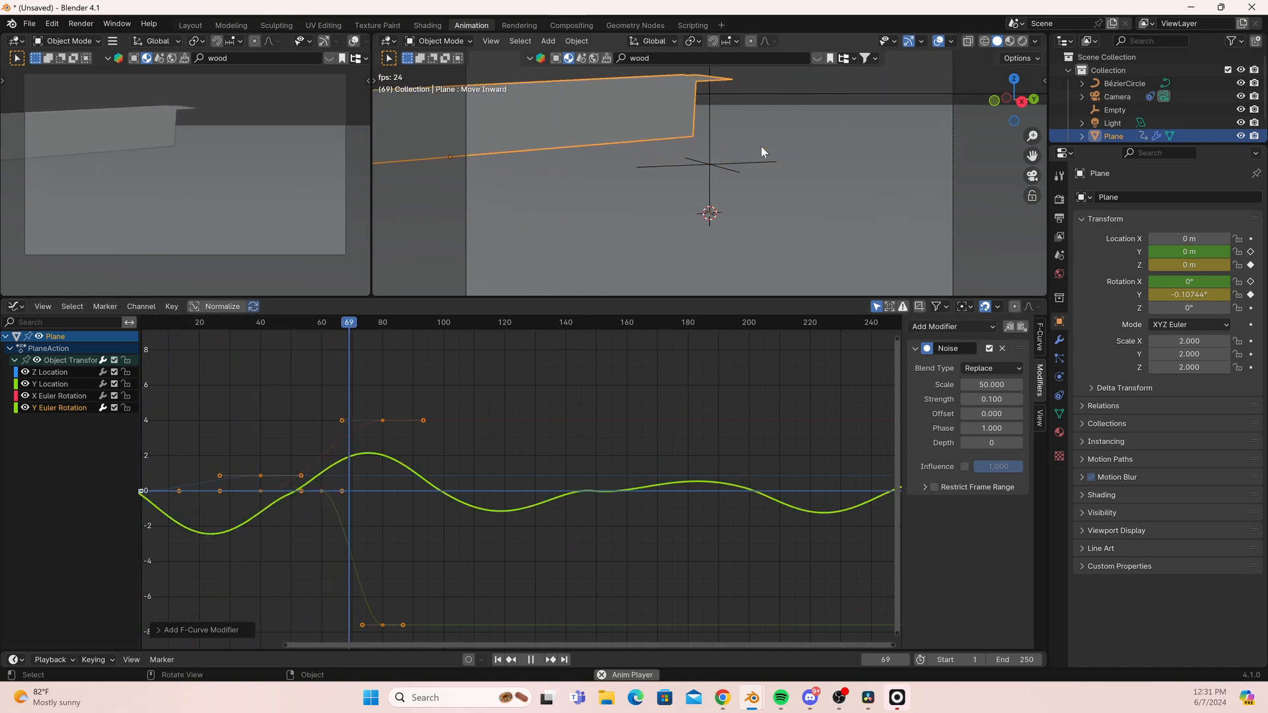
Set the Noise modifier's strength to 0.5 and replay the animation to check the wobble.
{"action": "key", "text": "space"}
{"action": "left_click", "coordinate": [986, 399]}
{"action": "type", "text": "0.5"}
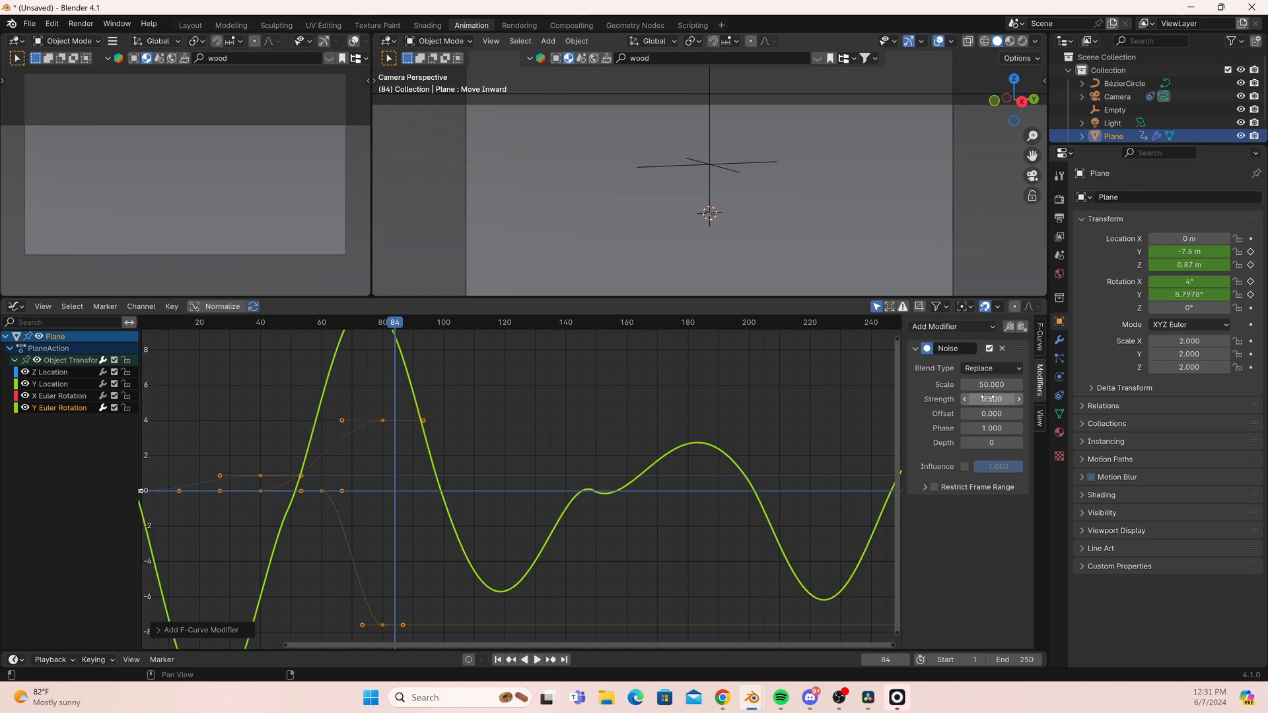
{"action": "key", "text": "Return"}
{"action": "left_click", "coordinate": [153, 324]}
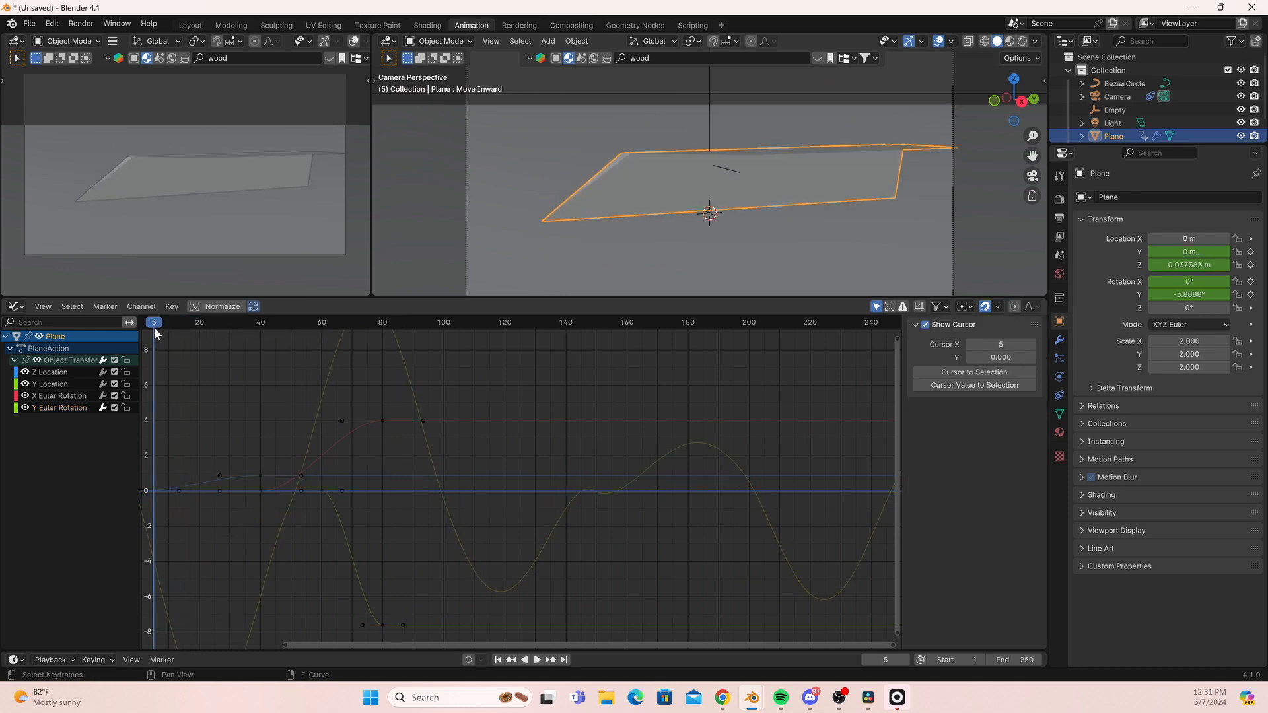
{"action": "key", "text": "space"}
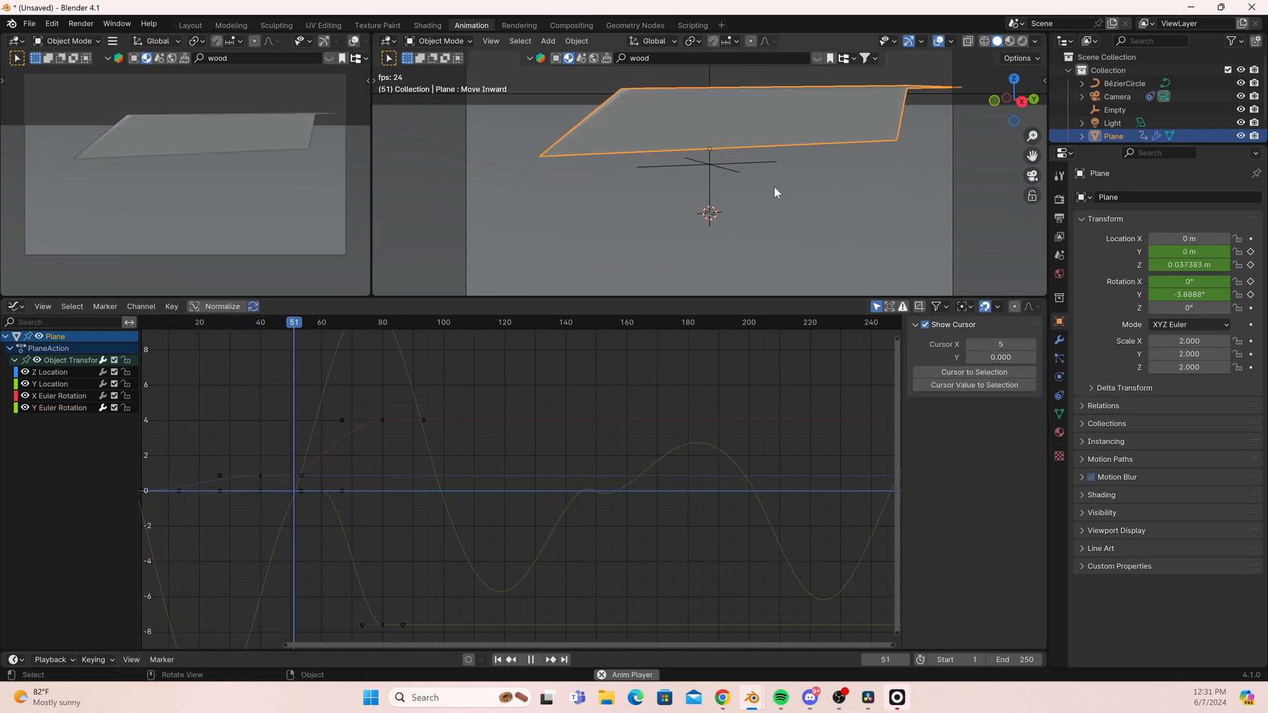
{"action": "key", "text": "space"}
{"action": "key", "text": "shift+Left"}
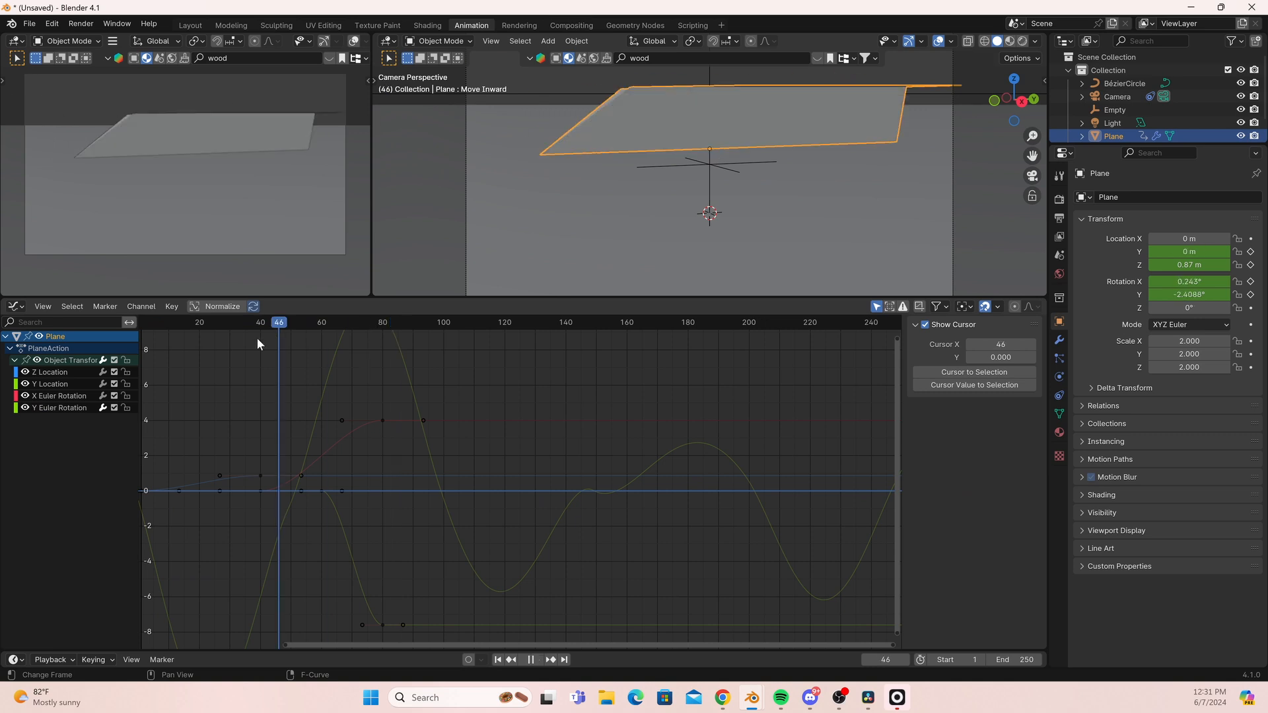
{"action": "key", "text": "space"}
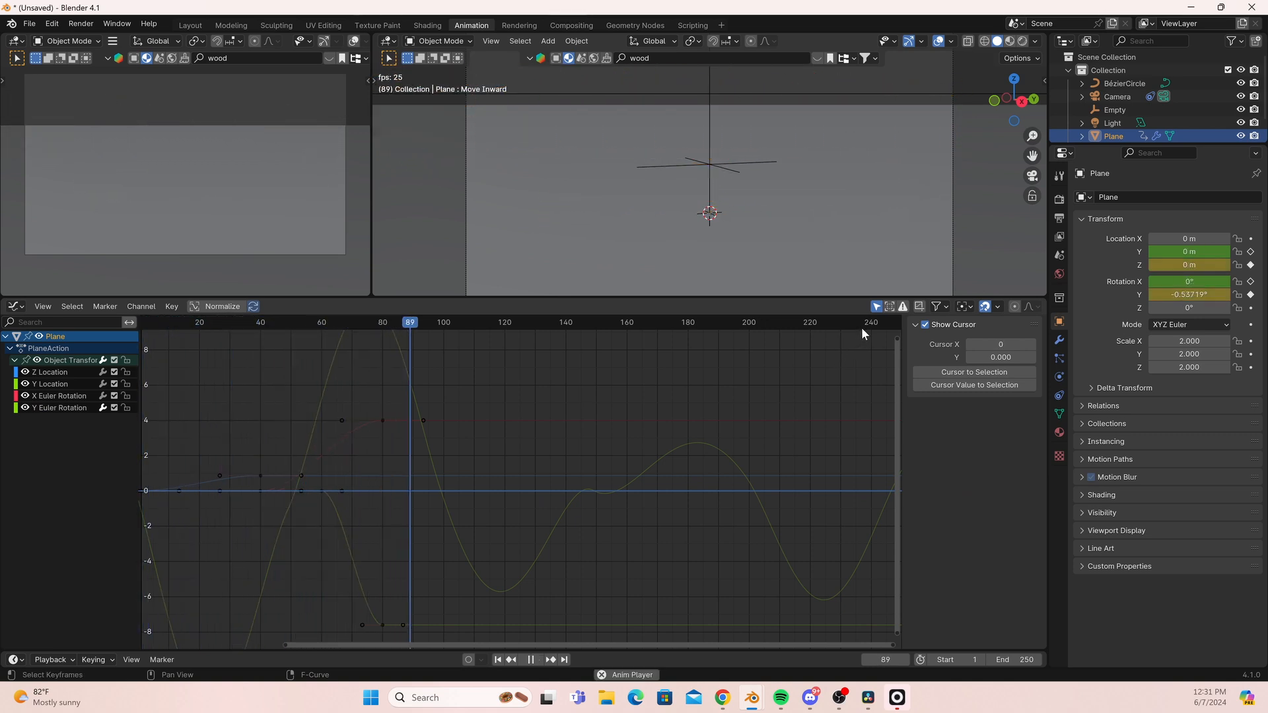
{"action": "key", "text": "space"}
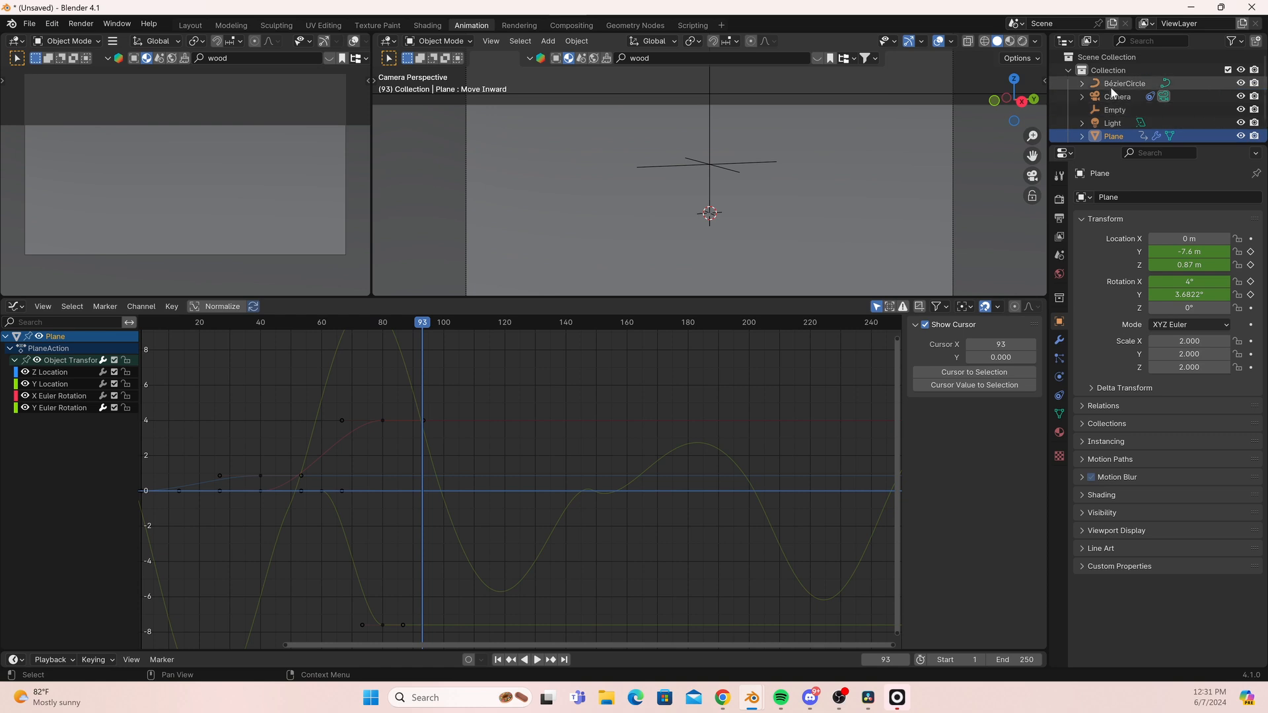
Switch the Graph Editor back to the Dope Sheet and move the plane's last keyframes from frame 80 to frame 70.
{"action": "left_click", "coordinate": [14, 307]}
{"action": "left_click", "coordinate": [224, 341]}
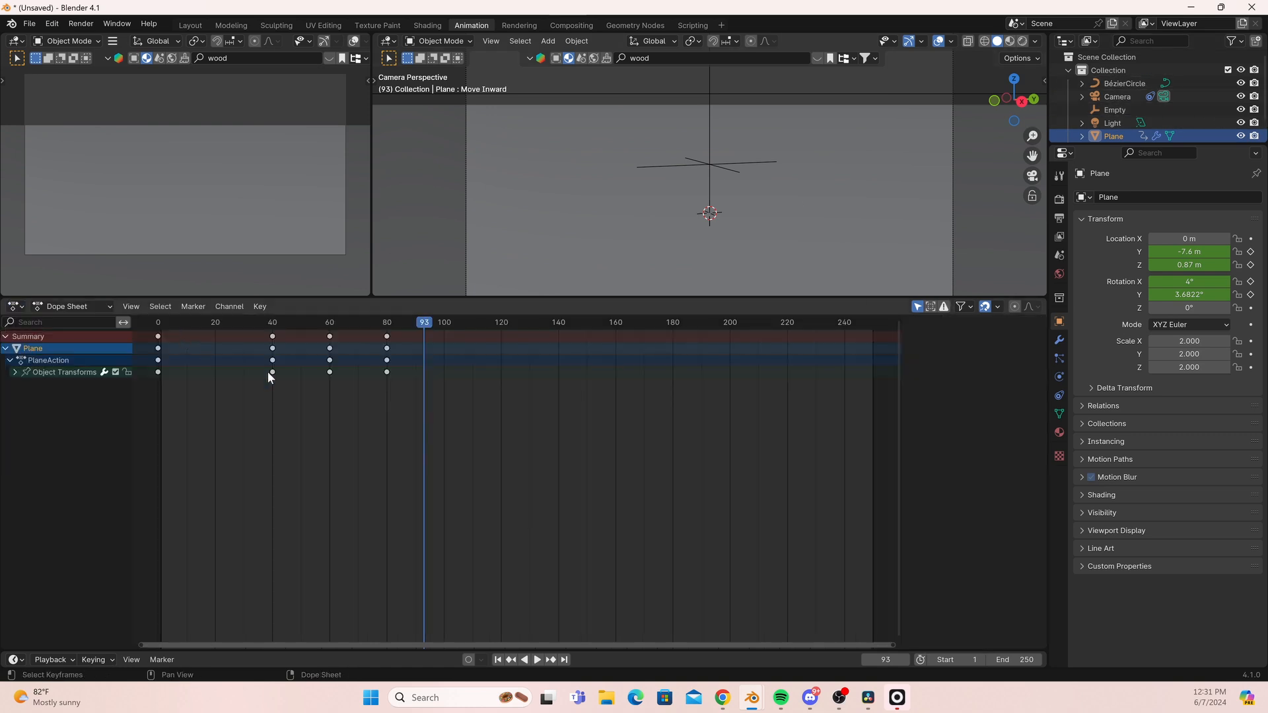
{"action": "left_click", "coordinate": [386, 323]}
{"action": "key", "text": "space"}
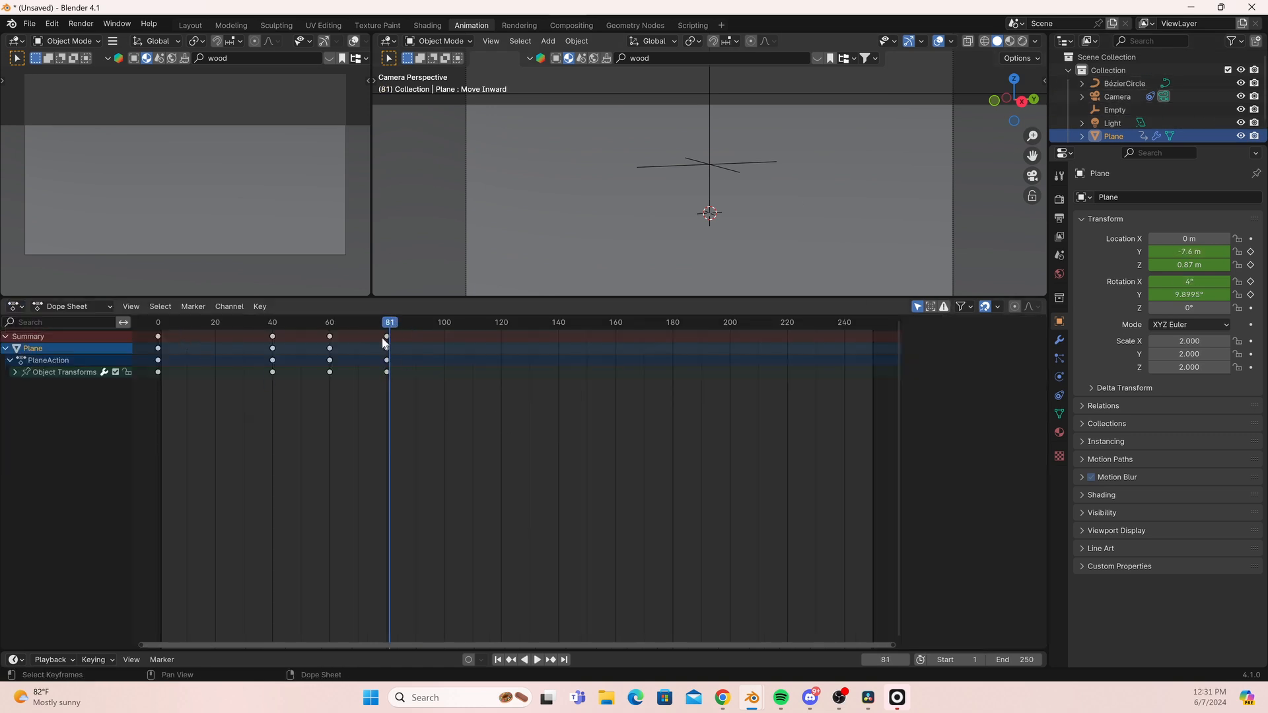
{"action": "left_click_drag", "start_coordinate": [383, 342], "coordinate": [358, 336]}
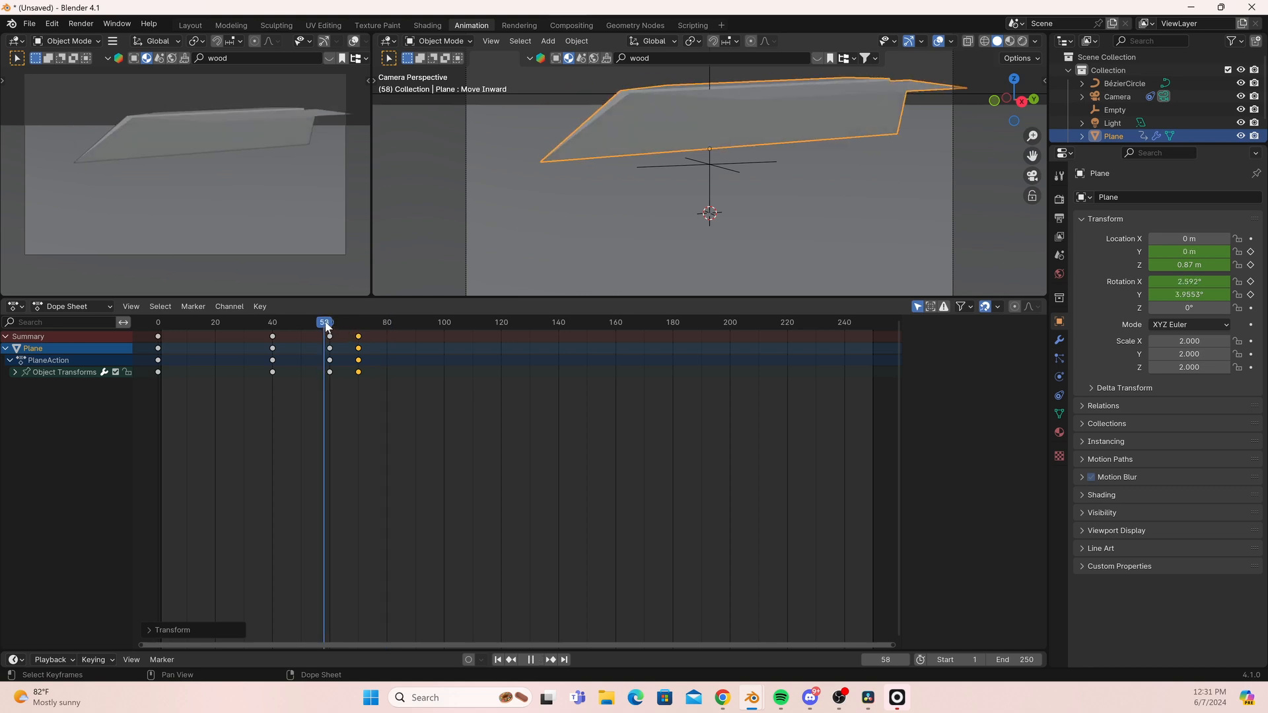
{"action": "left_click", "coordinate": [330, 324]}
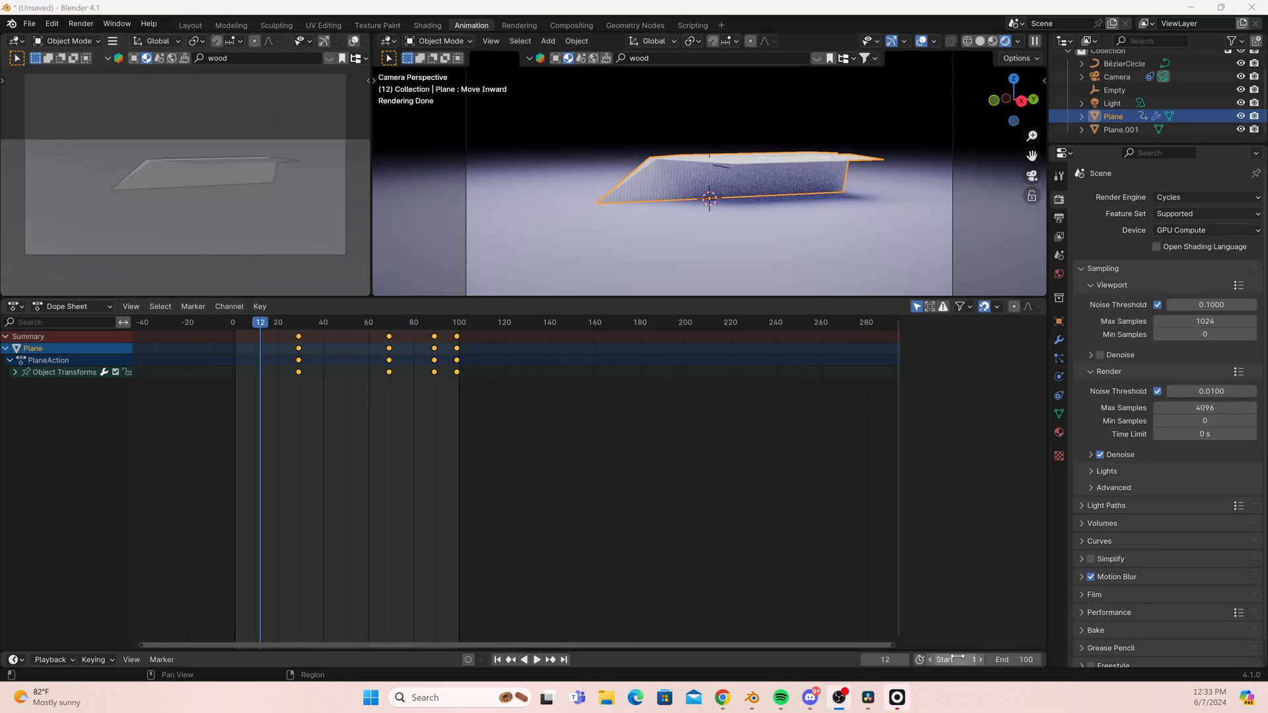
Set the animation's end frame to 300.
{"action": "left_click", "coordinate": [1017, 660]}
{"action": "type", "text": "3"}
{"action": "key", "text": "Return"}
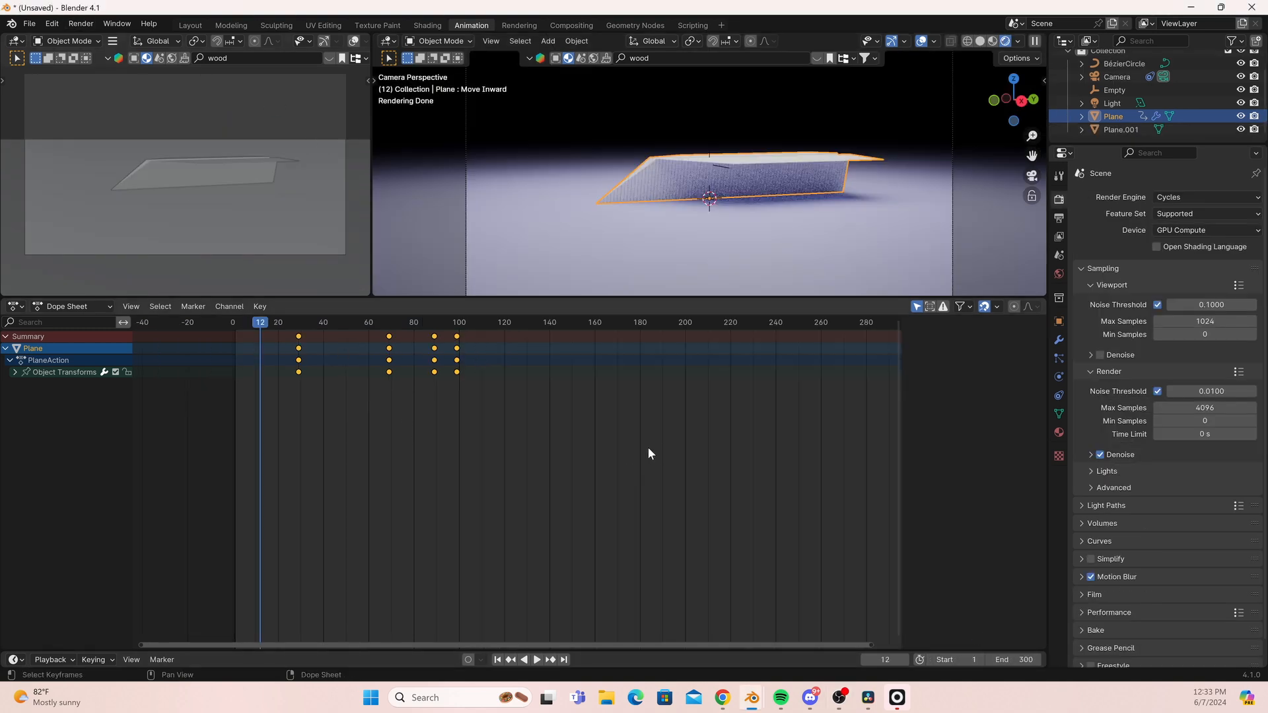
Shift all the plane's keyframes 201 frames later so they run from frame 230 to frame 300.
{"action": "middle_click_drag", "start_coordinate": [647, 446], "coordinate": [524, 498]}
{"action": "left_click_drag", "start_coordinate": [459, 439], "coordinate": [453, 388]}
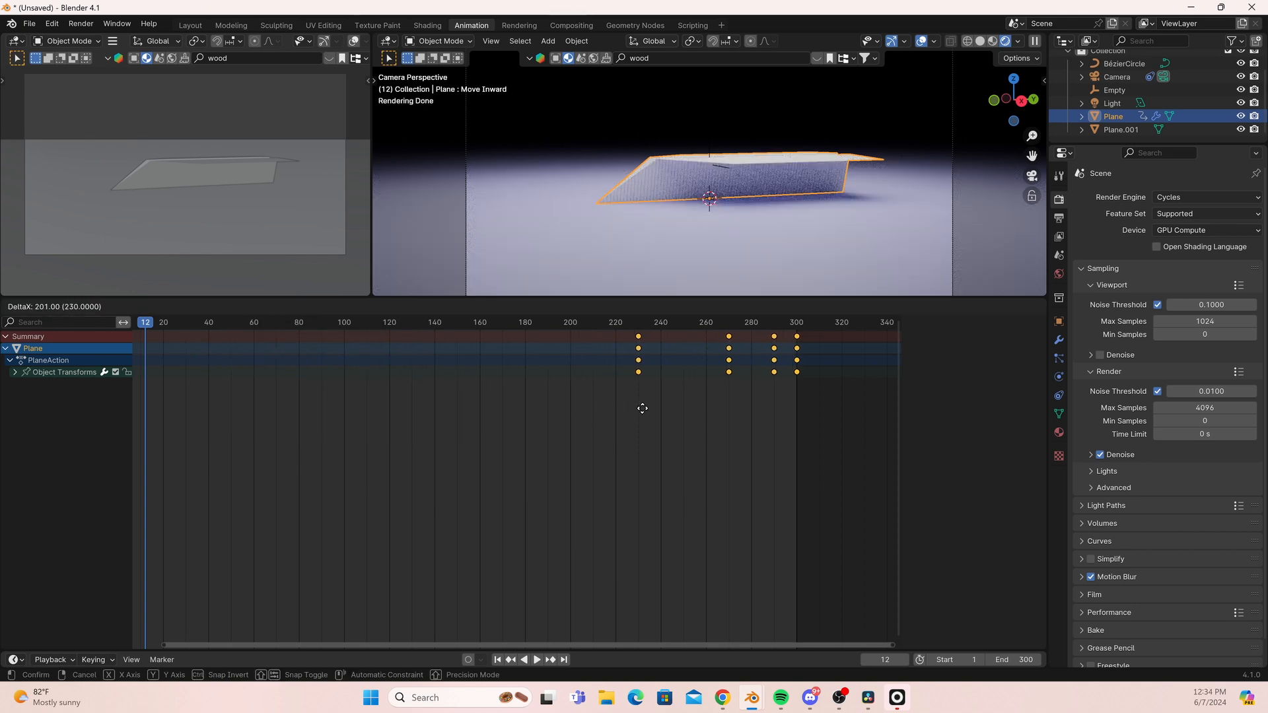
{"action": "left_click_drag", "start_coordinate": [643, 409], "coordinate": [579, 412]}
{"action": "left_click", "coordinate": [642, 411]}
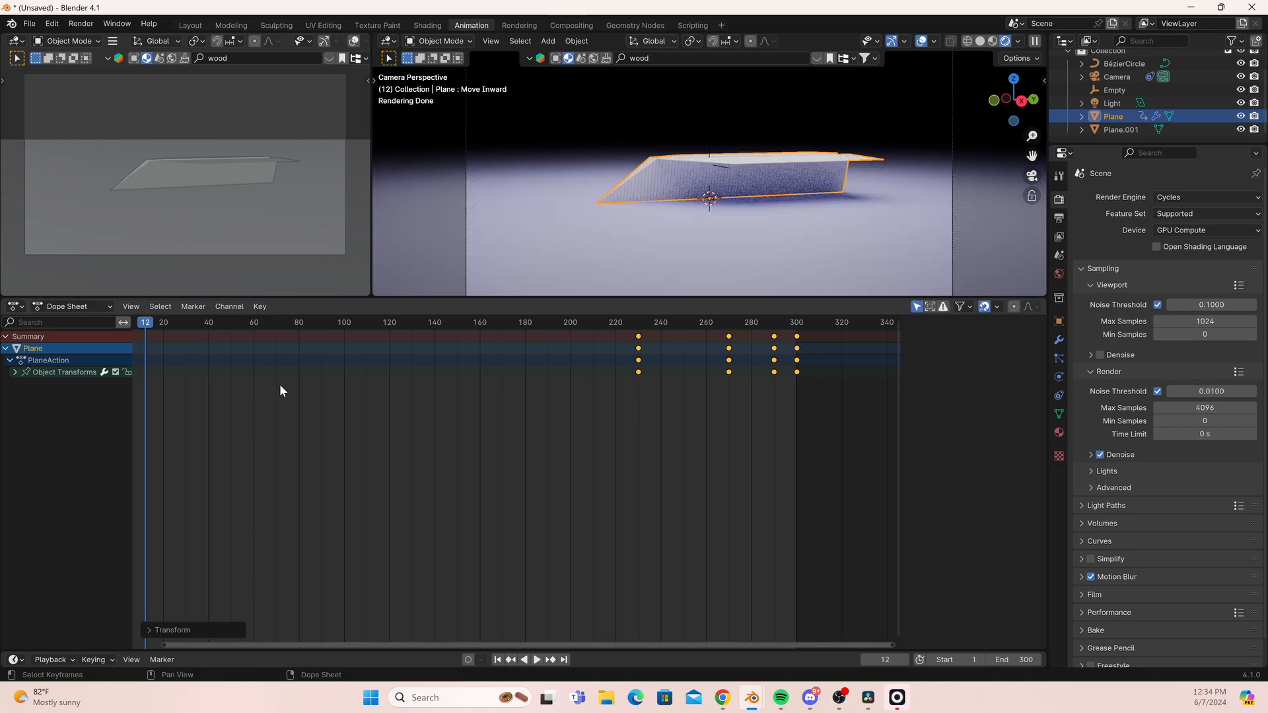
At frame 0, unfold the plane by setting the Key 4, Move Inward, Folds and Front Angle shape keys to 0.
{"action": "middle_click_drag", "start_coordinate": [321, 404], "coordinate": [428, 408]}
{"action": "left_click_drag", "start_coordinate": [235, 319], "coordinate": [224, 322]}
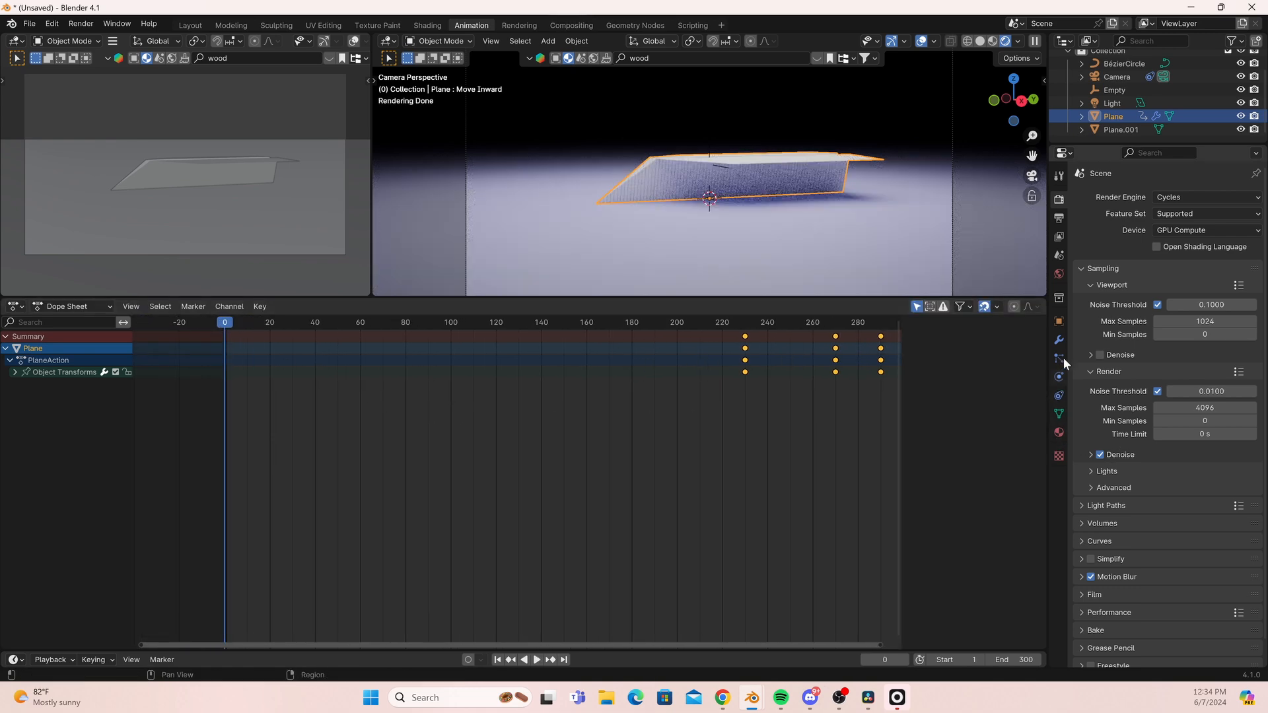
{"action": "left_click", "coordinate": [1060, 321]}
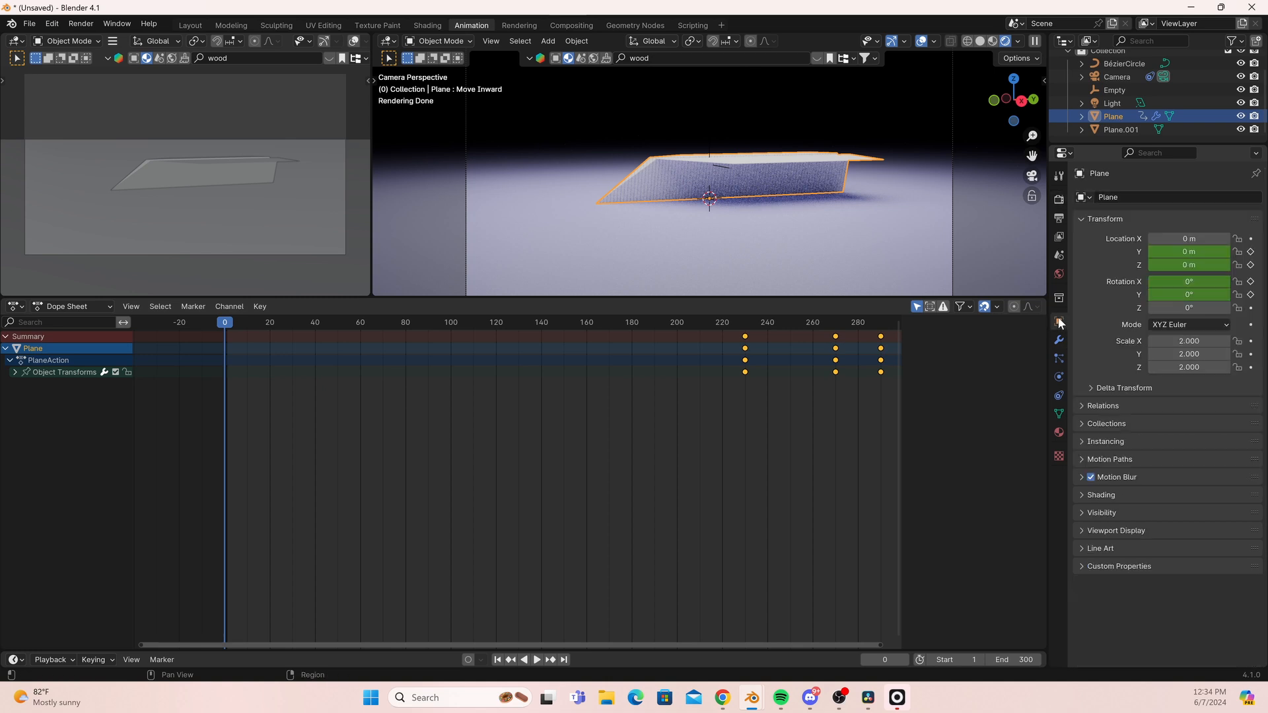
{"action": "left_click", "coordinate": [1061, 339]}
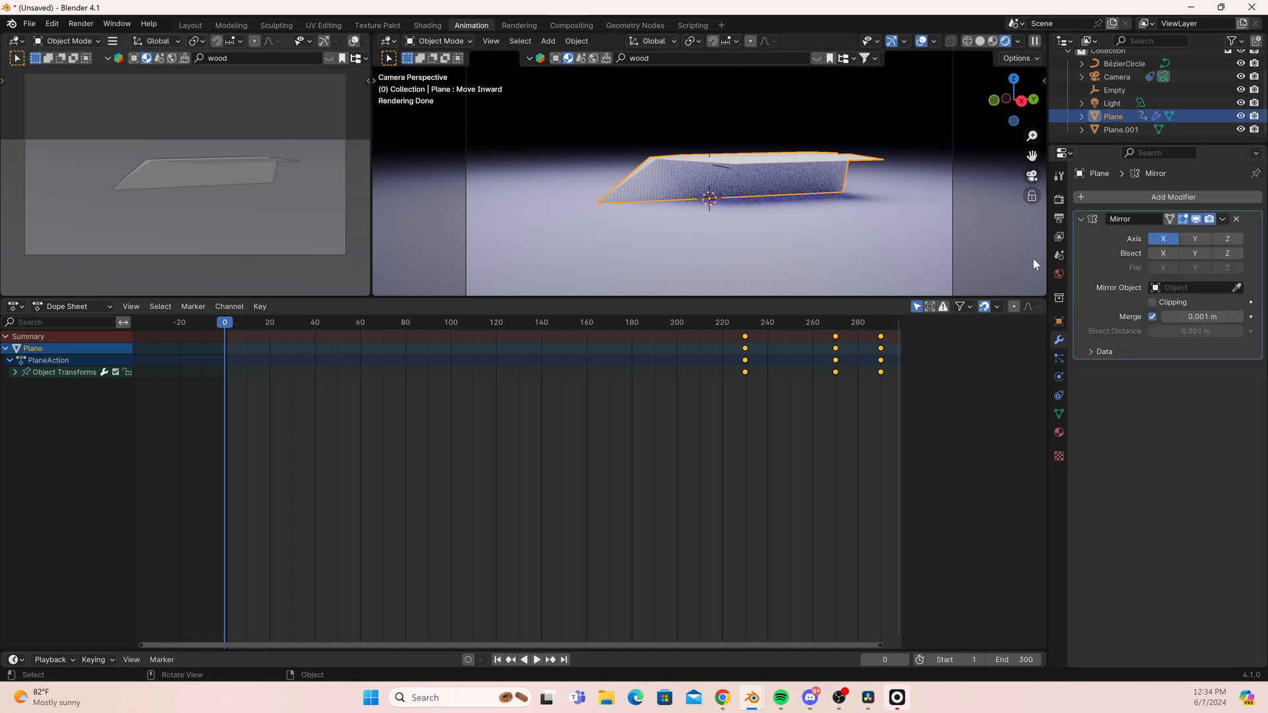
{"action": "left_click", "coordinate": [1059, 420]}
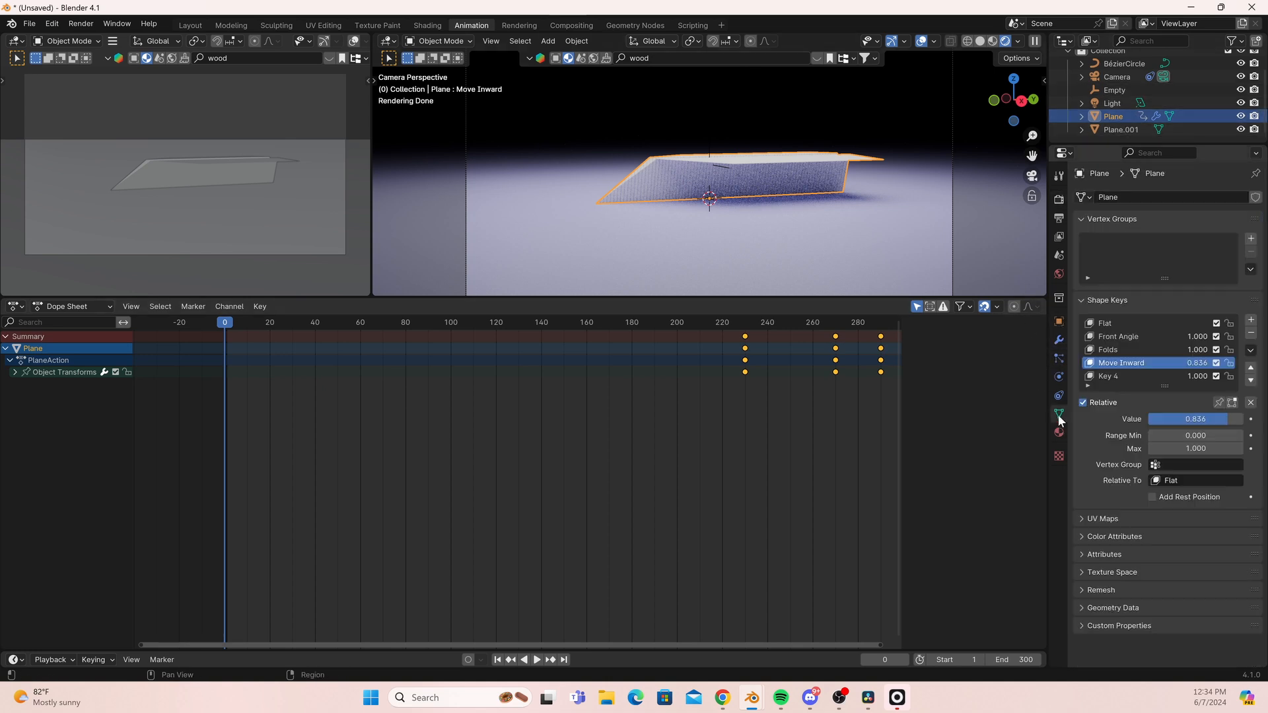
{"action": "left_click", "coordinate": [1149, 376]}
{"action": "left_click_drag", "start_coordinate": [1210, 418], "coordinate": [1101, 418]}
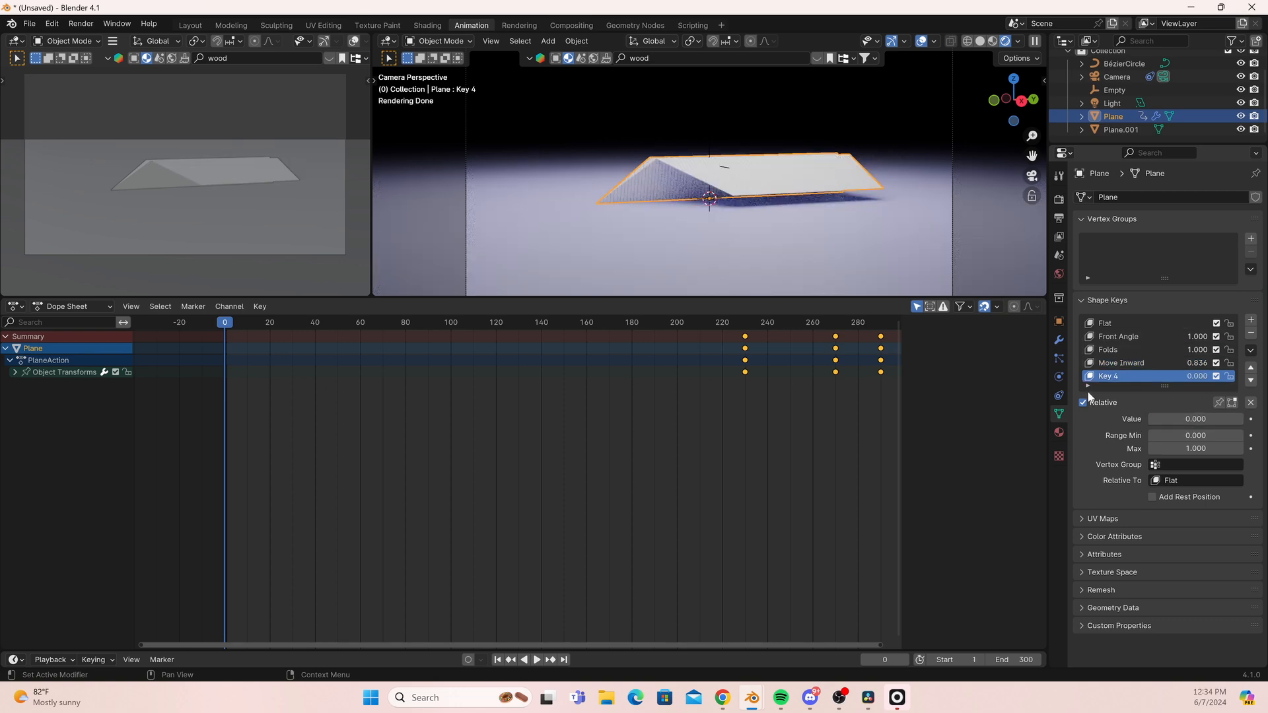
{"action": "left_click", "coordinate": [1136, 366]}
{"action": "left_click_drag", "start_coordinate": [1228, 421], "coordinate": [1149, 419]}
{"action": "left_click", "coordinate": [1139, 354]}
{"action": "left_click", "coordinate": [1147, 337]}
{"action": "left_click", "coordinate": [1141, 324]}
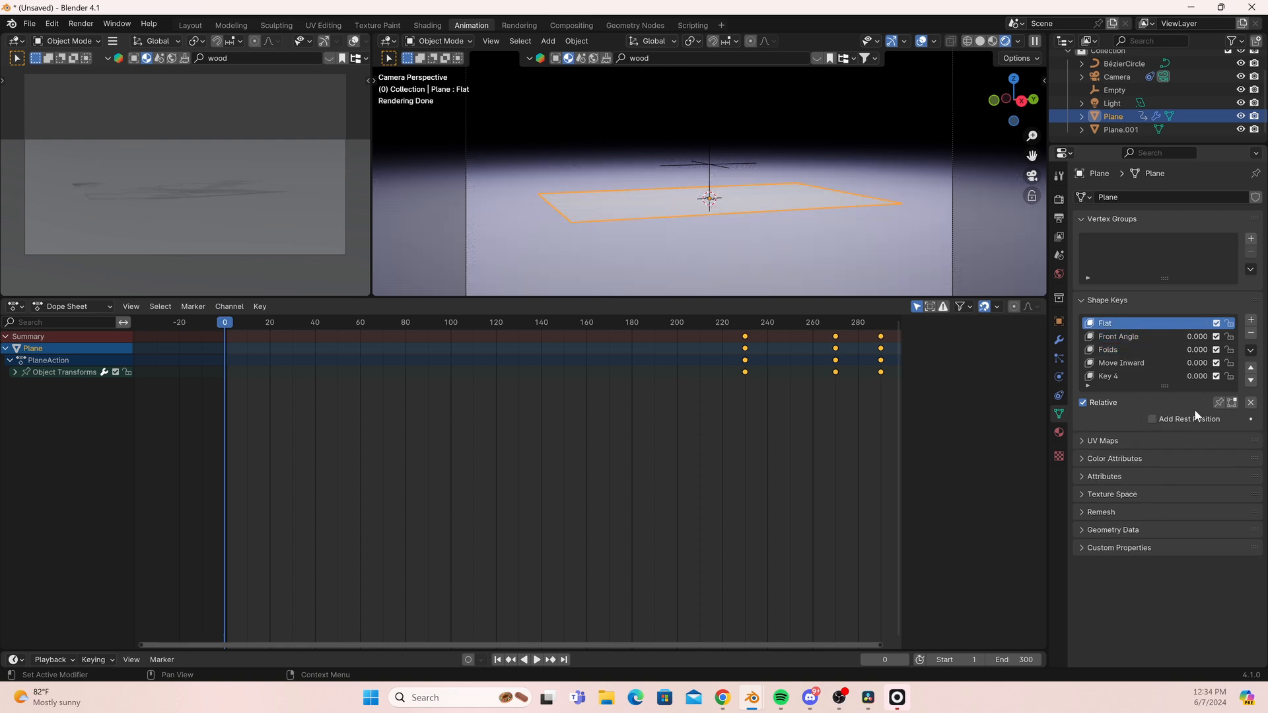
At frame 30, set the Front Angle shape key's value to 1.
{"action": "left_click", "coordinate": [1131, 339]}
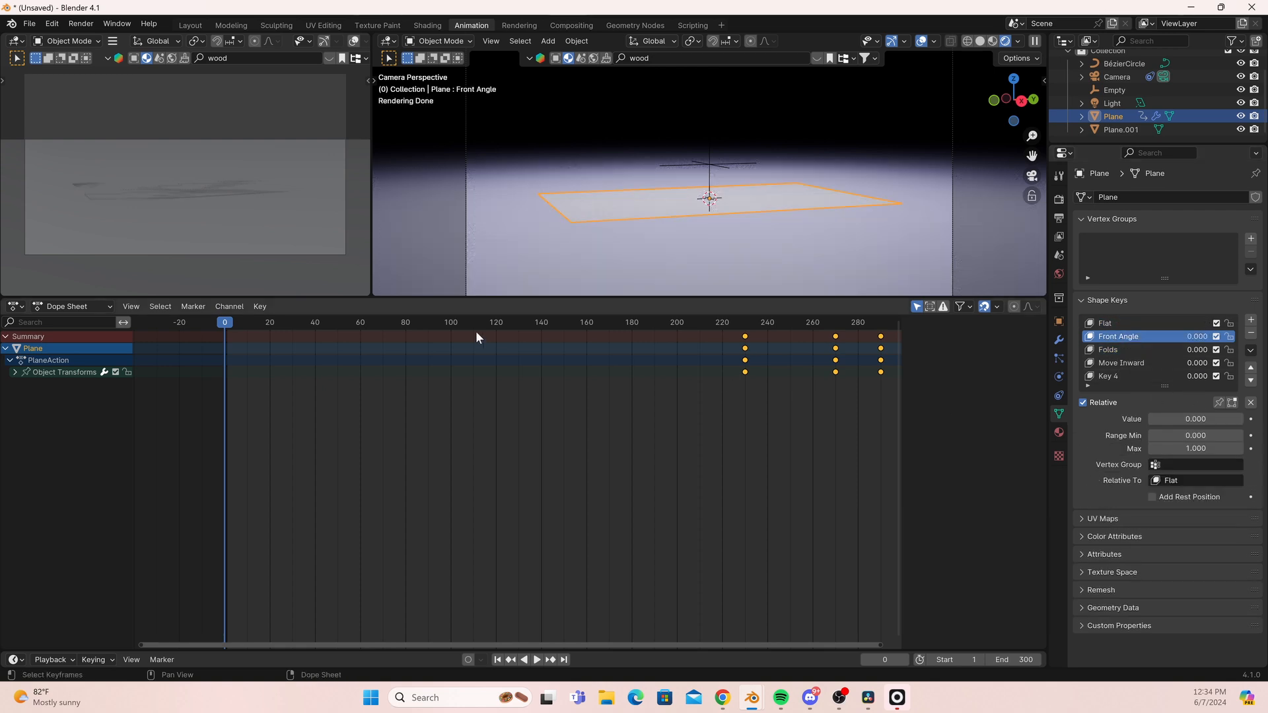
{"action": "key", "text": "space"}
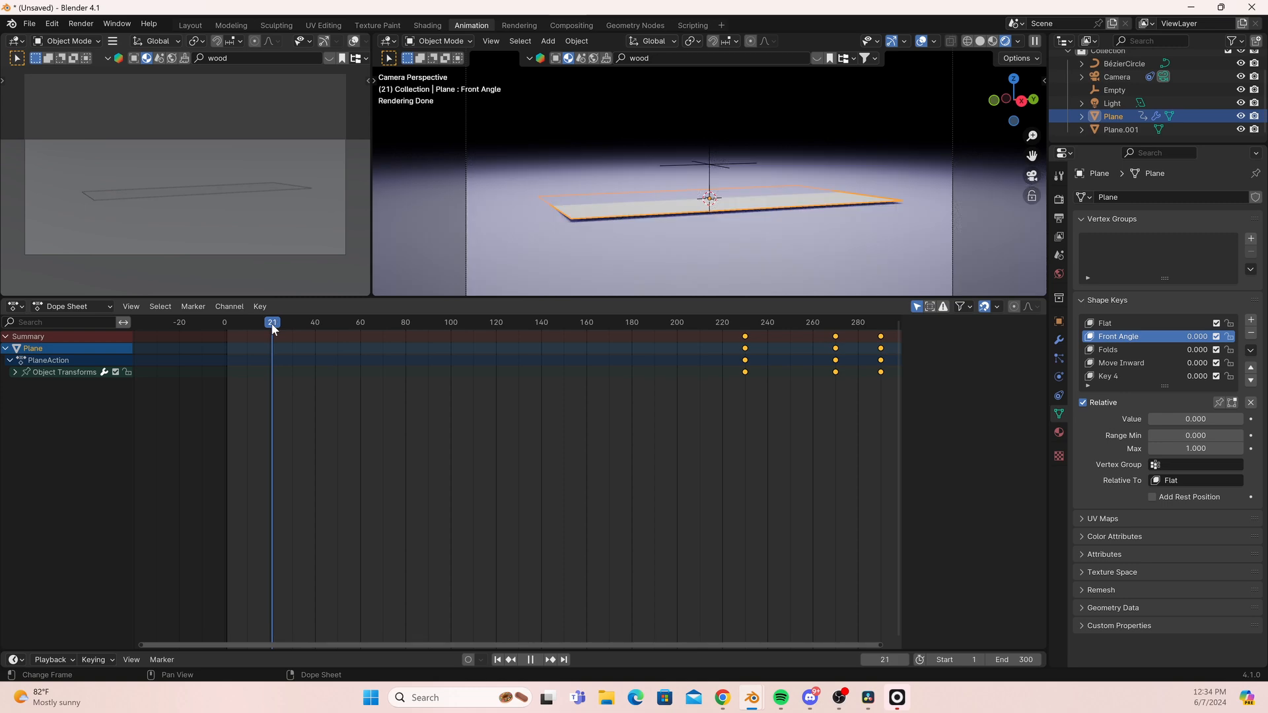
{"action": "left_click_drag", "start_coordinate": [272, 326], "coordinate": [292, 324]}
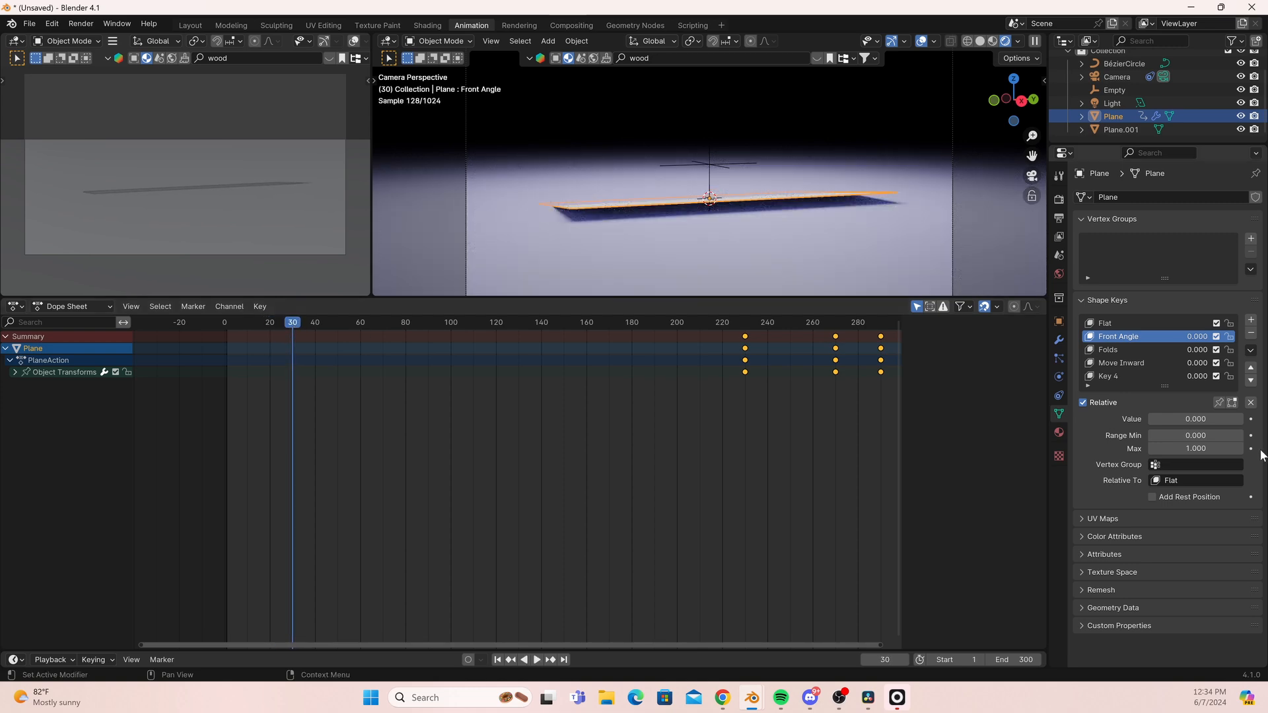
{"action": "left_click_drag", "start_coordinate": [1179, 419], "coordinate": [1243, 418]}
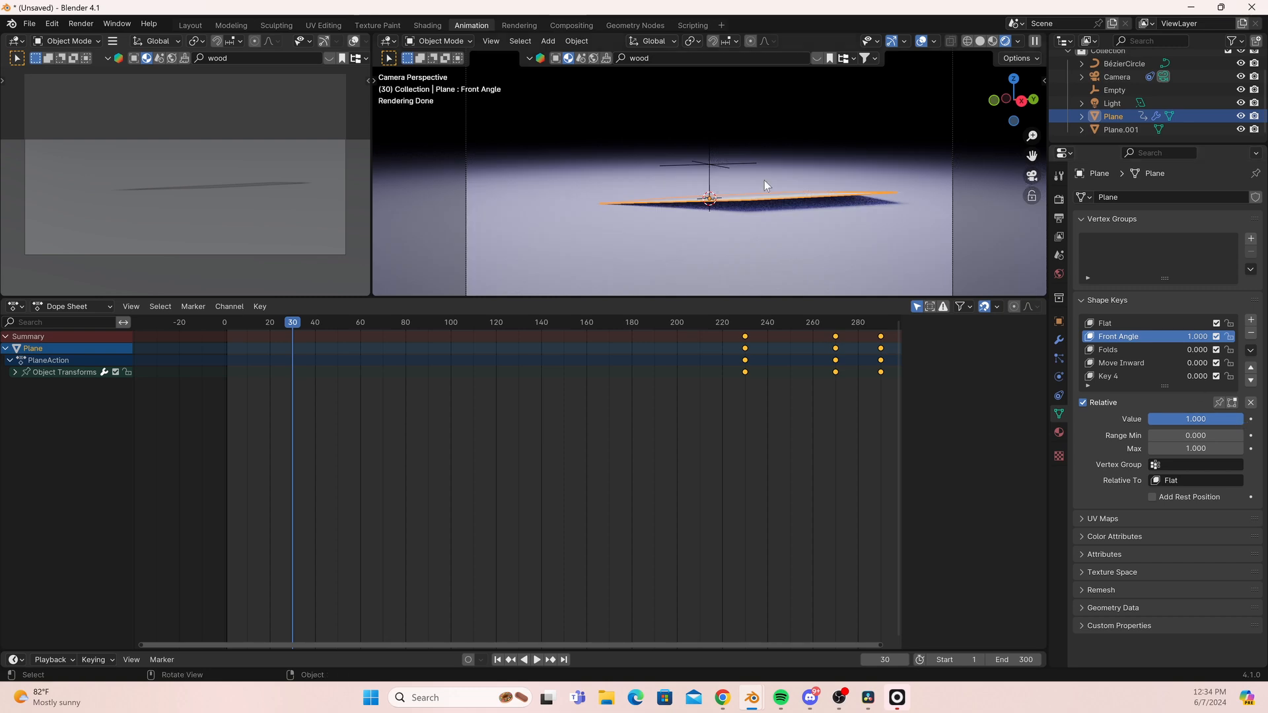
In the Graph Editor, restrict the Y Euler Rotation Noise modifier's frame range to start at 100 and end at 300.
{"action": "left_click", "coordinate": [15, 306]}
{"action": "left_click", "coordinate": [73, 306]}
{"action": "left_click", "coordinate": [13, 307]}
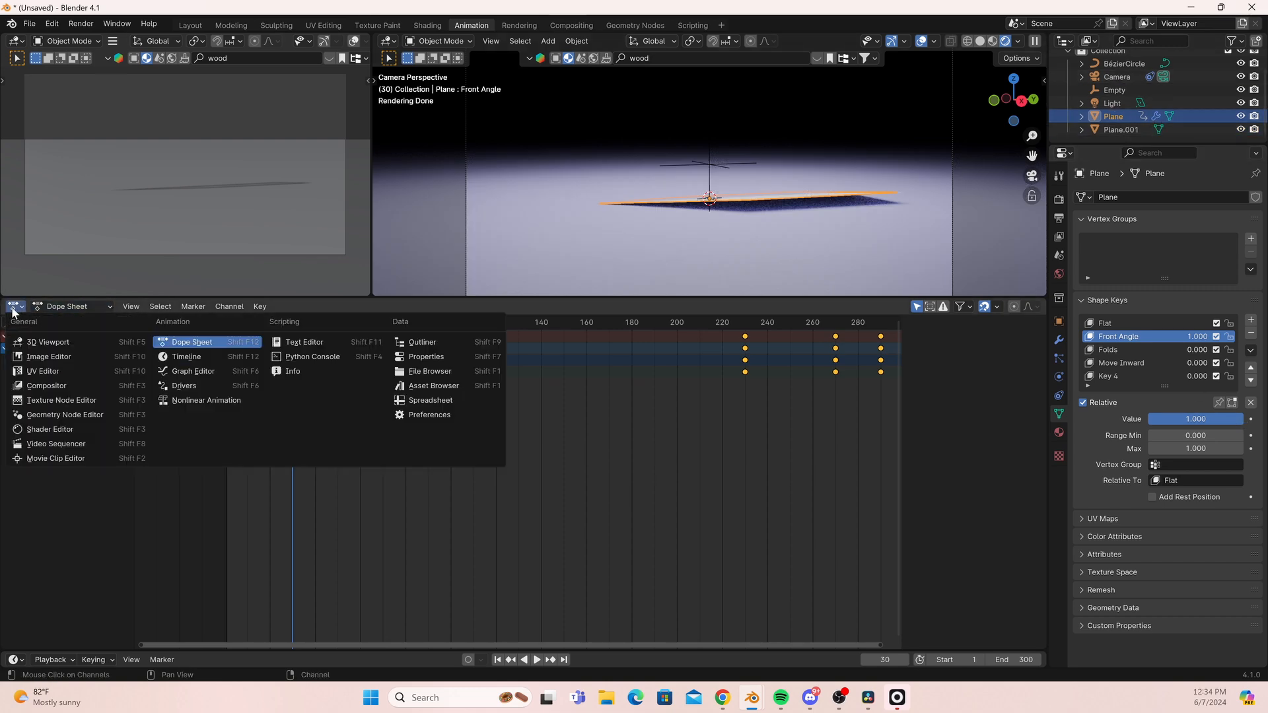
{"action": "left_click", "coordinate": [191, 371]}
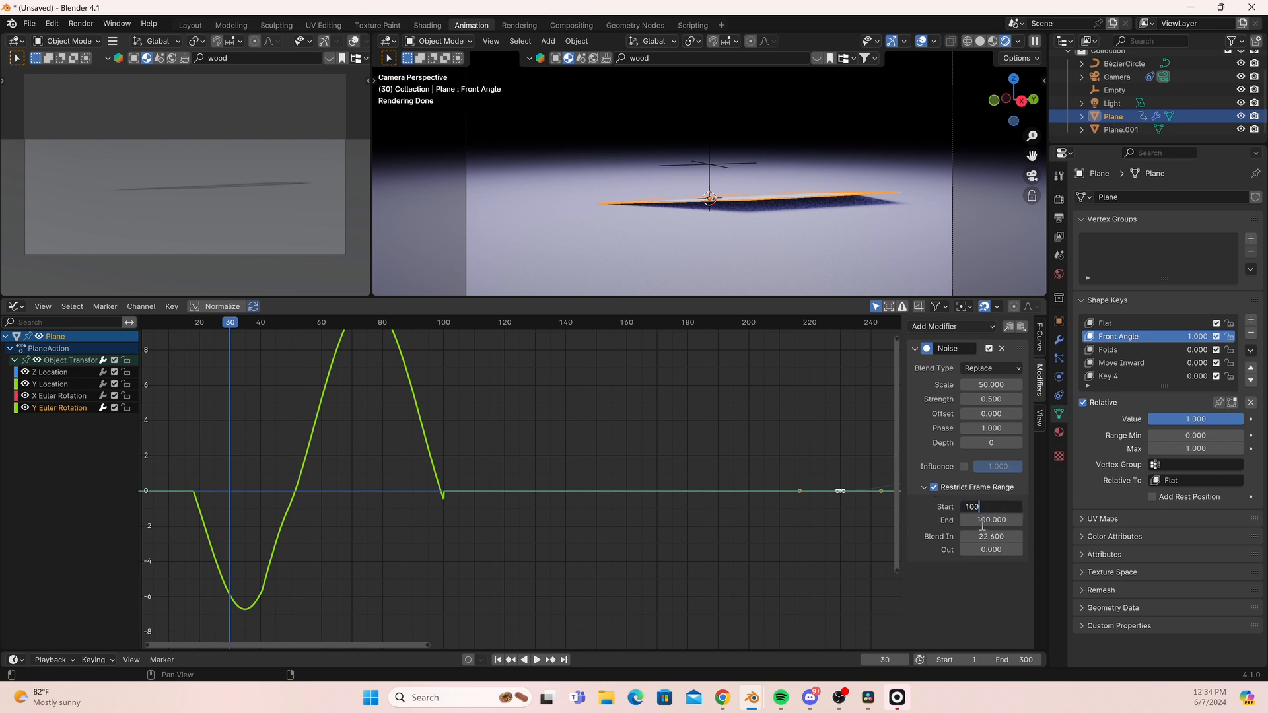
{"action": "key", "text": "Return"}
{"action": "left_click", "coordinate": [984, 521]}
{"action": "type", "text": "3"}
{"action": "key", "text": "Return"}
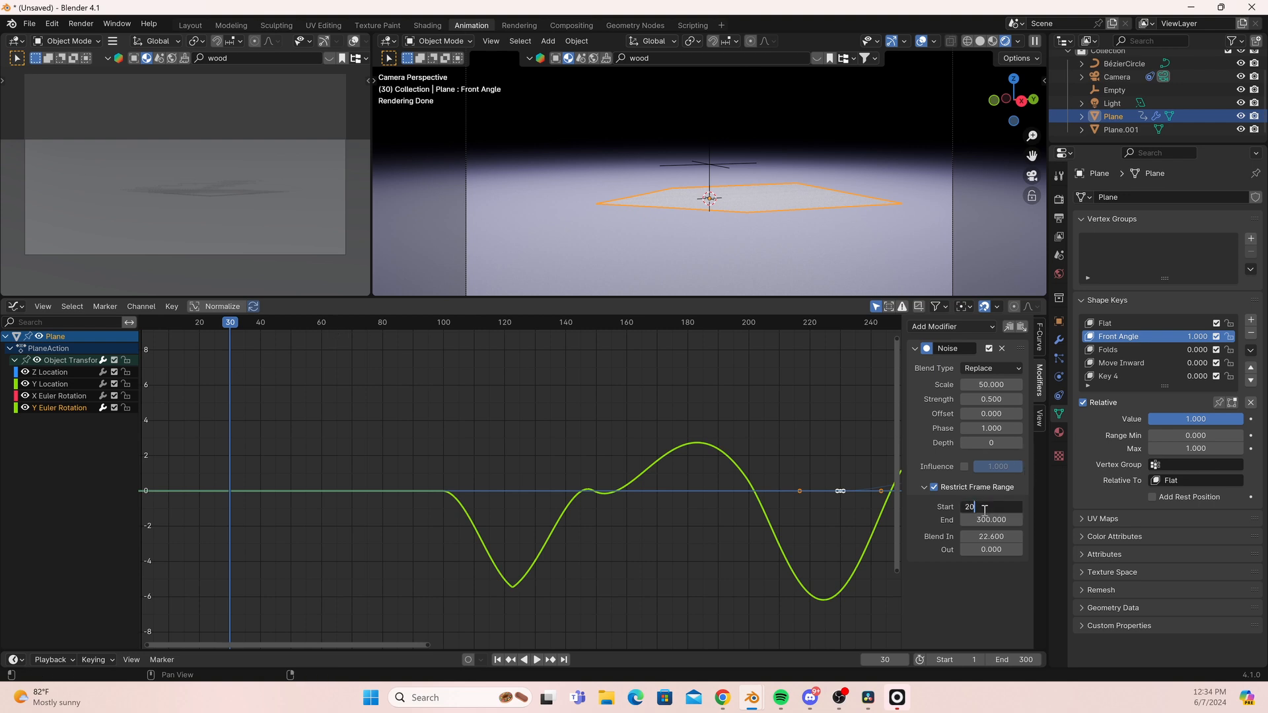
Move the Front Angle shape key's keyframe to frame 40 in the Dope Sheet.
{"action": "left_click_drag", "start_coordinate": [269, 326], "coordinate": [331, 447]}
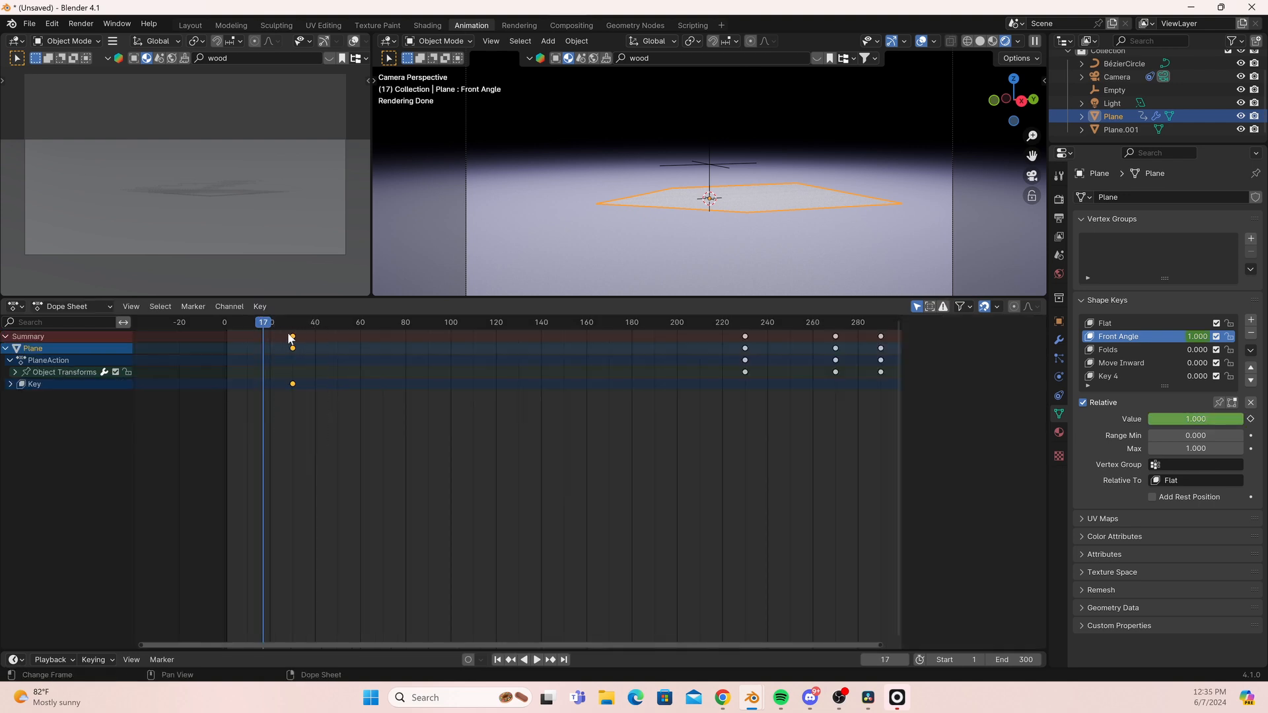
{"action": "key", "text": "g"}
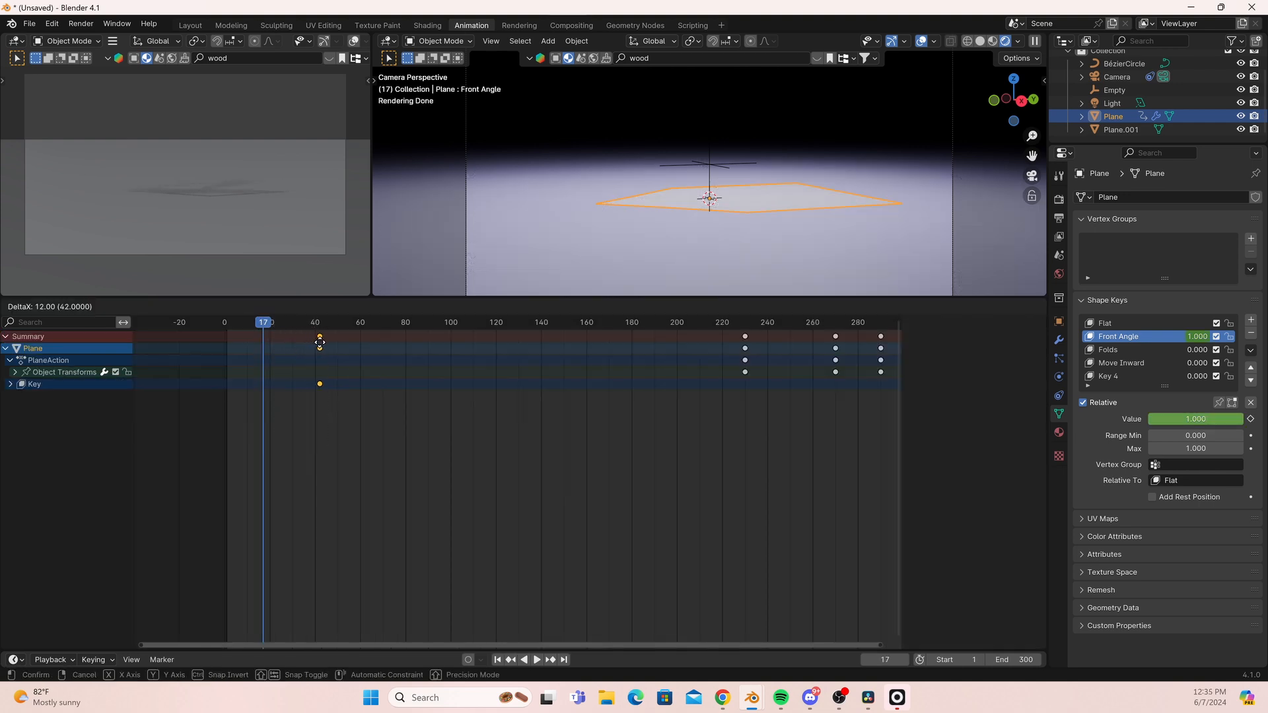
{"action": "key", "text": "Escape"}
At frame 20, set the Front Angle shape key to 0 and keyframe its value.
{"action": "key", "text": "Right"}
{"action": "key", "text": "Right"}
{"action": "key", "text": "Right"}
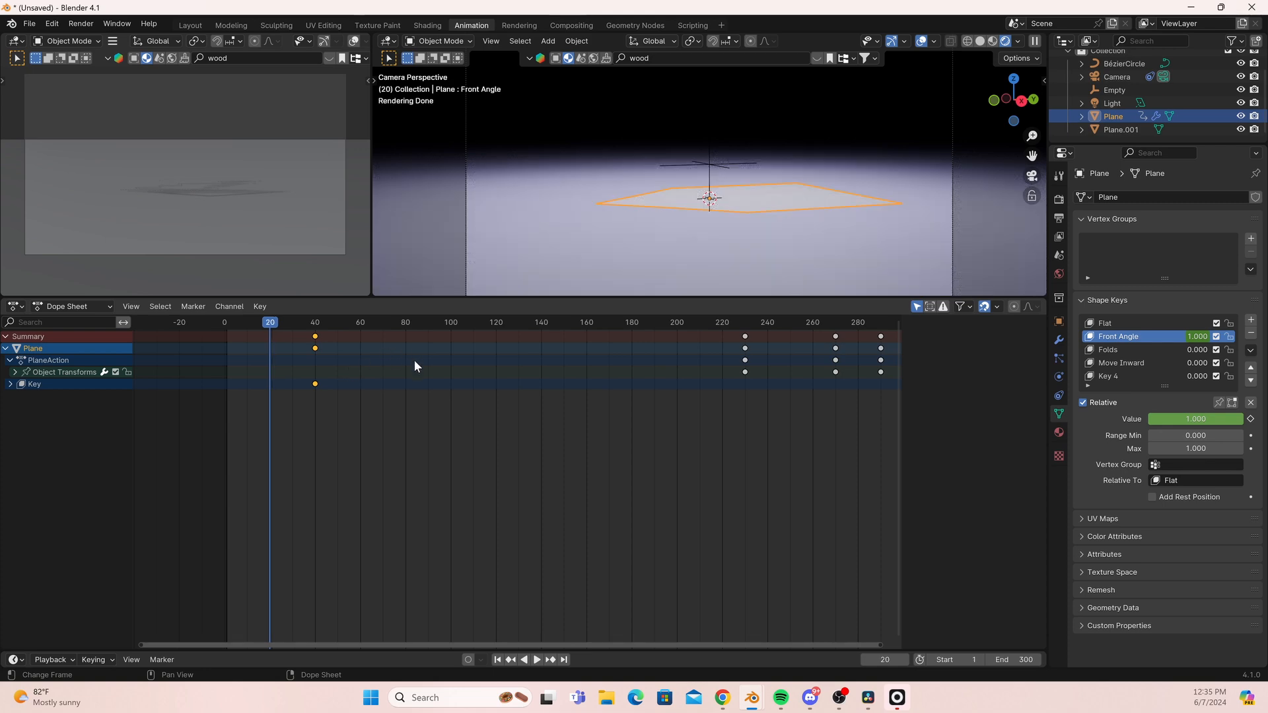
{"action": "left_click_drag", "start_coordinate": [1229, 420], "coordinate": [1163, 420]}
{"action": "left_click", "coordinate": [1251, 419]}
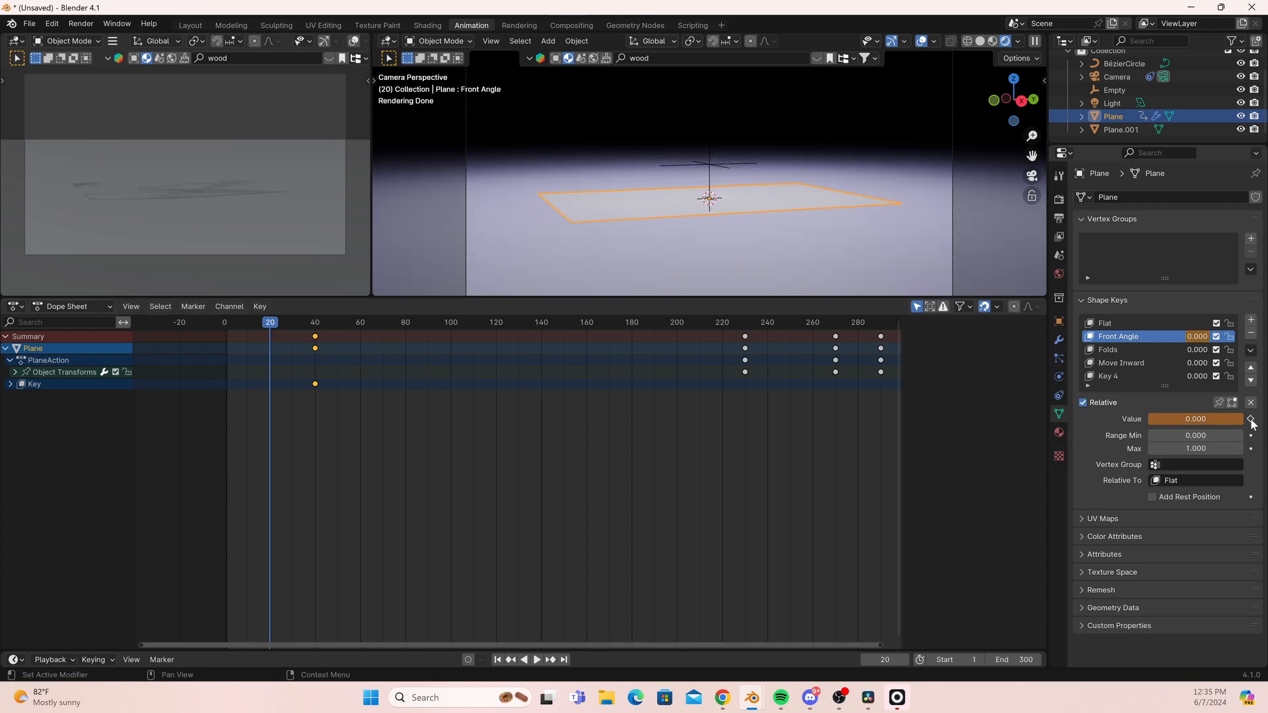
Play and scrub the animation from frame 0 to check the Front Angle fold.
{"action": "left_click_drag", "start_coordinate": [268, 323], "coordinate": [205, 323]}
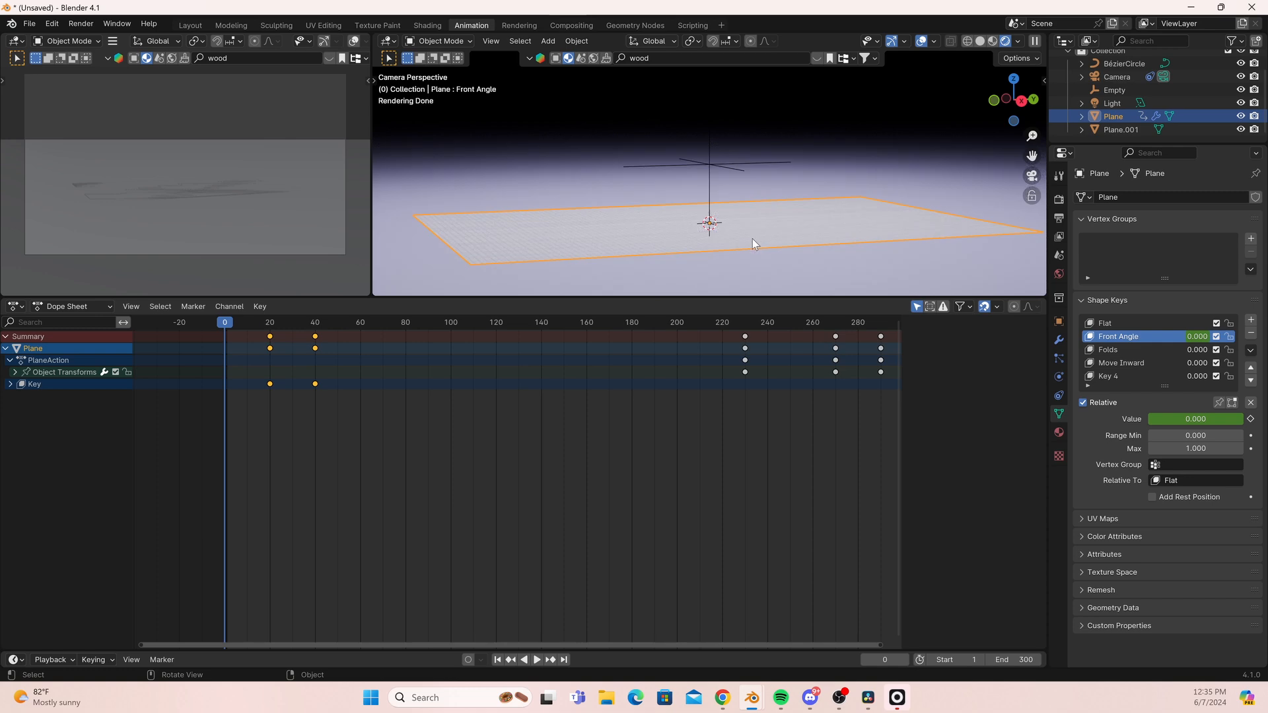
{"action": "key", "text": "space"}
{"action": "left_click_drag", "start_coordinate": [336, 319], "coordinate": [218, 331]}
{"action": "key", "text": "space"}
At frame 230, set the plane's Z location to 0.19 m and update its Z Location keyframe.
{"action": "left_click", "coordinate": [1061, 322]}
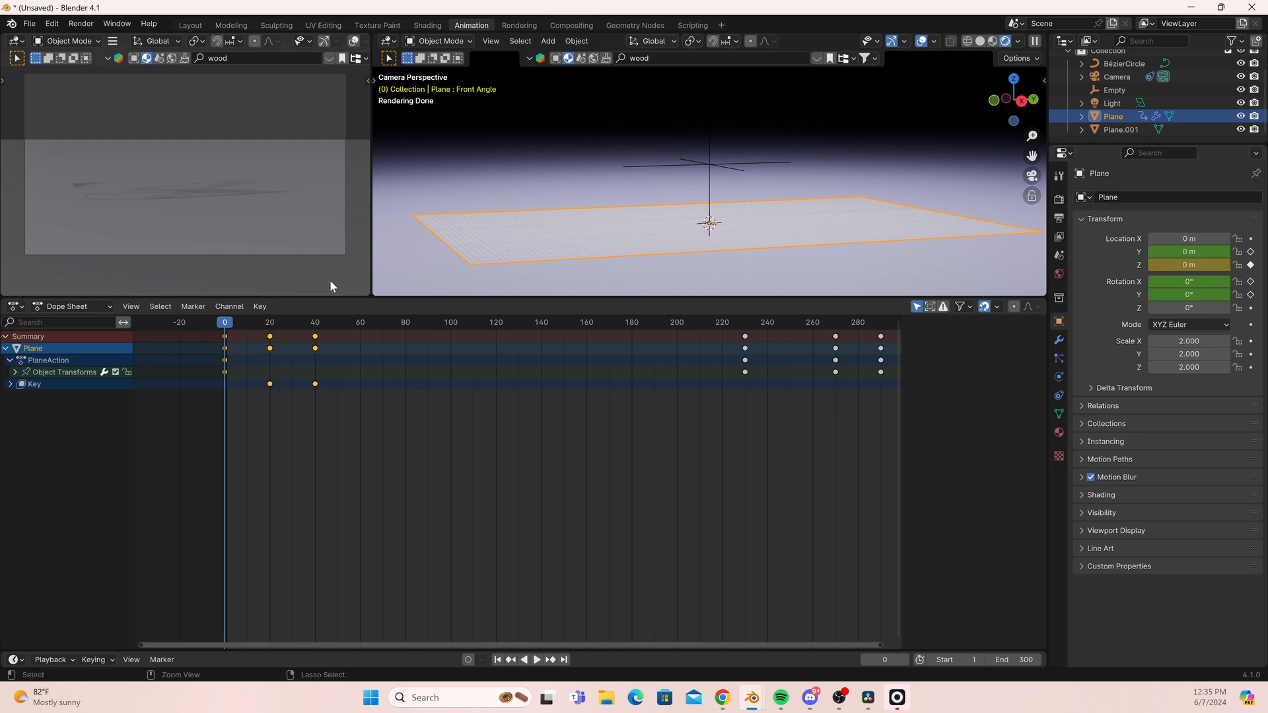
{"action": "mouse_move", "coordinate": [745, 322]}
{"action": "left_mouse_down"}
{"action": "mouse_move", "coordinate": [836, 327]}
{"action": "mouse_move", "coordinate": [732, 327]}
{"action": "mouse_move", "coordinate": [746, 331]}
{"action": "left_mouse_up"}
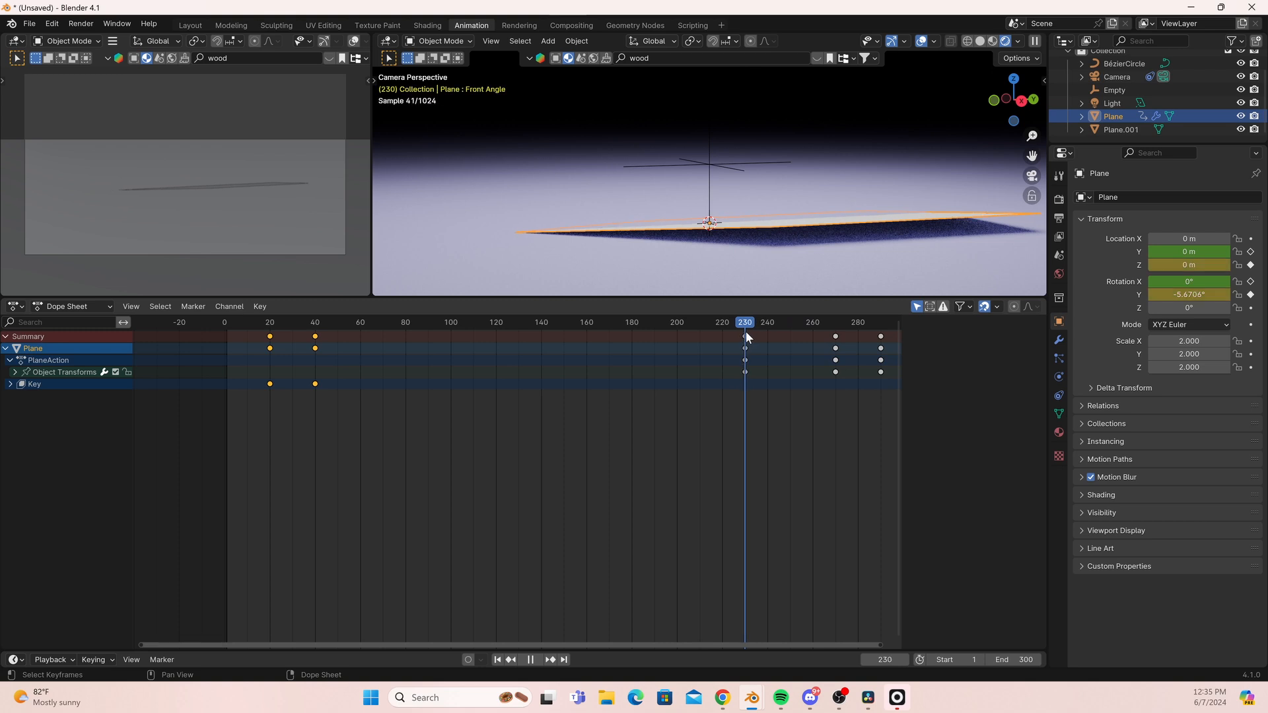
{"action": "left_click", "coordinate": [744, 336]}
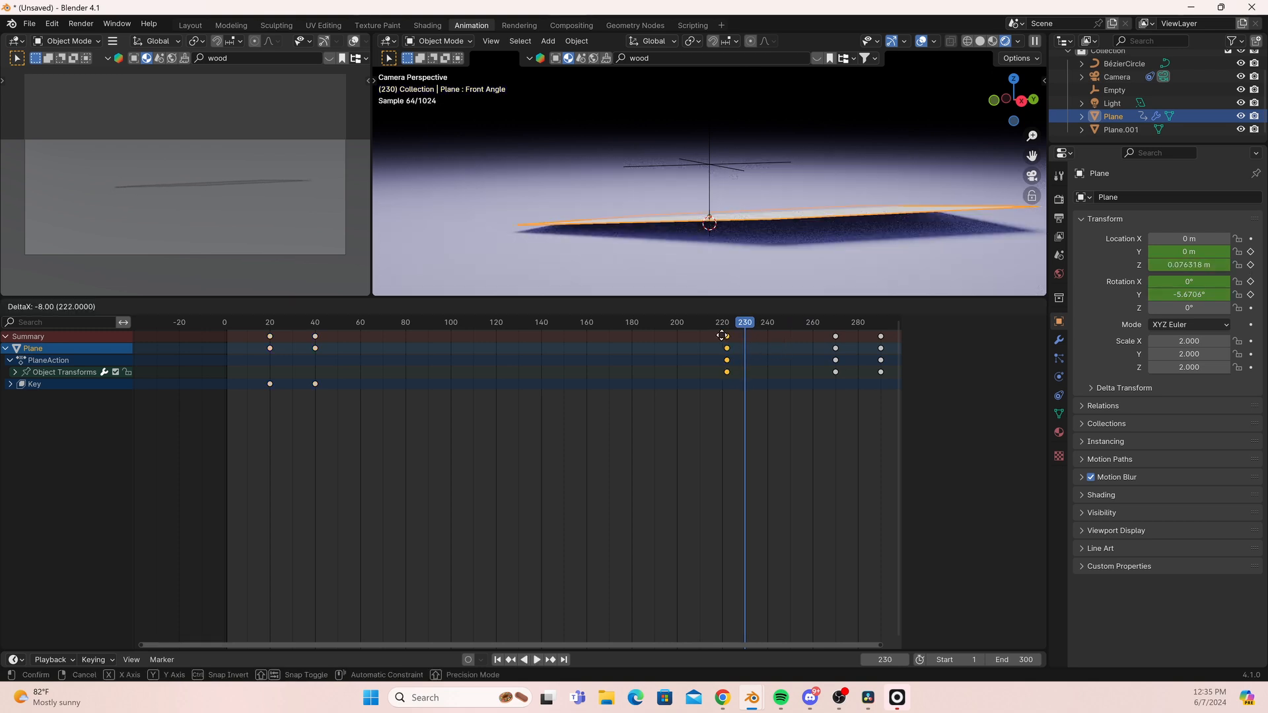
{"action": "left_click", "coordinate": [15, 372]}
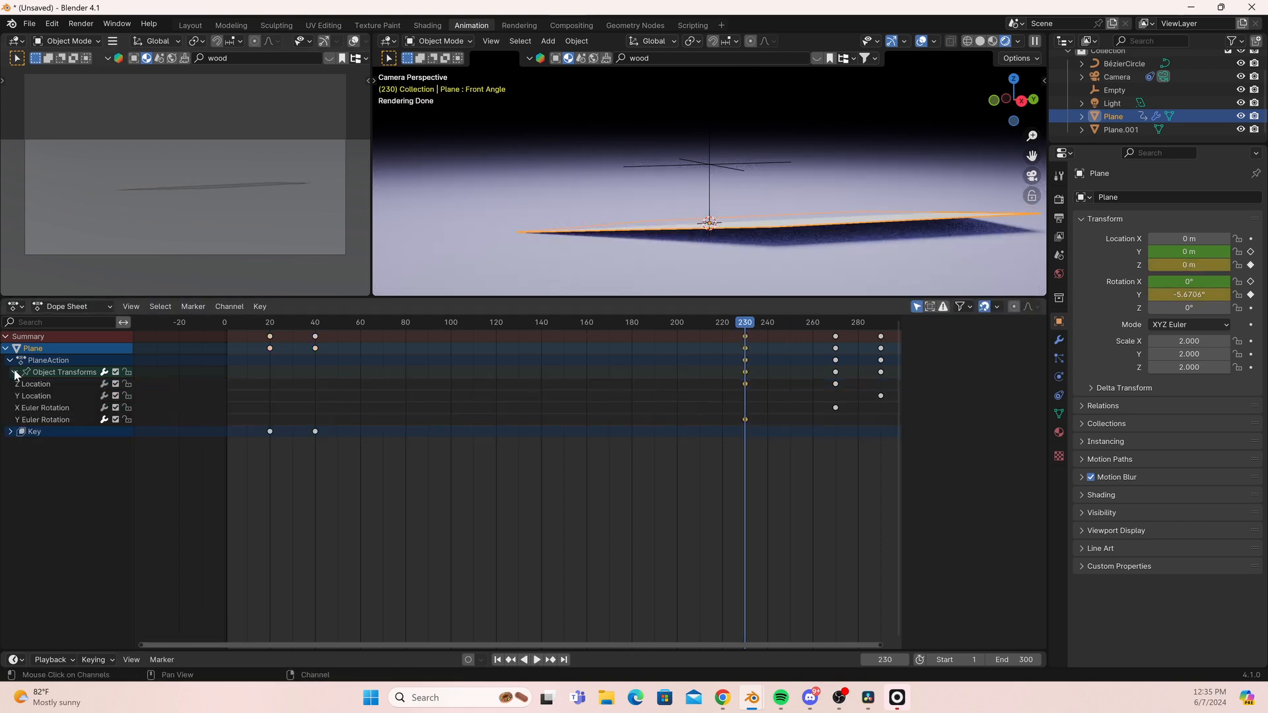
{"action": "left_click", "coordinate": [36, 384]}
{"action": "key", "text": "n"}
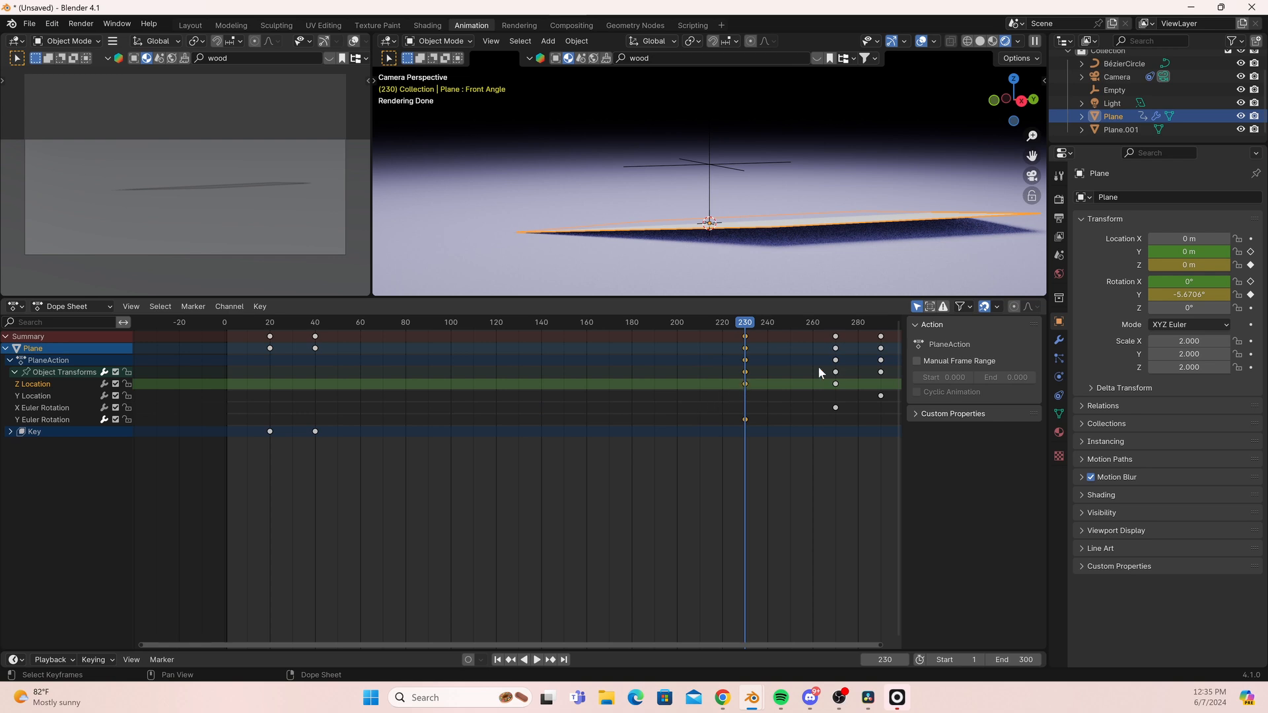
{"action": "left_click_drag", "start_coordinate": [1185, 263], "coordinate": [1209, 263]}
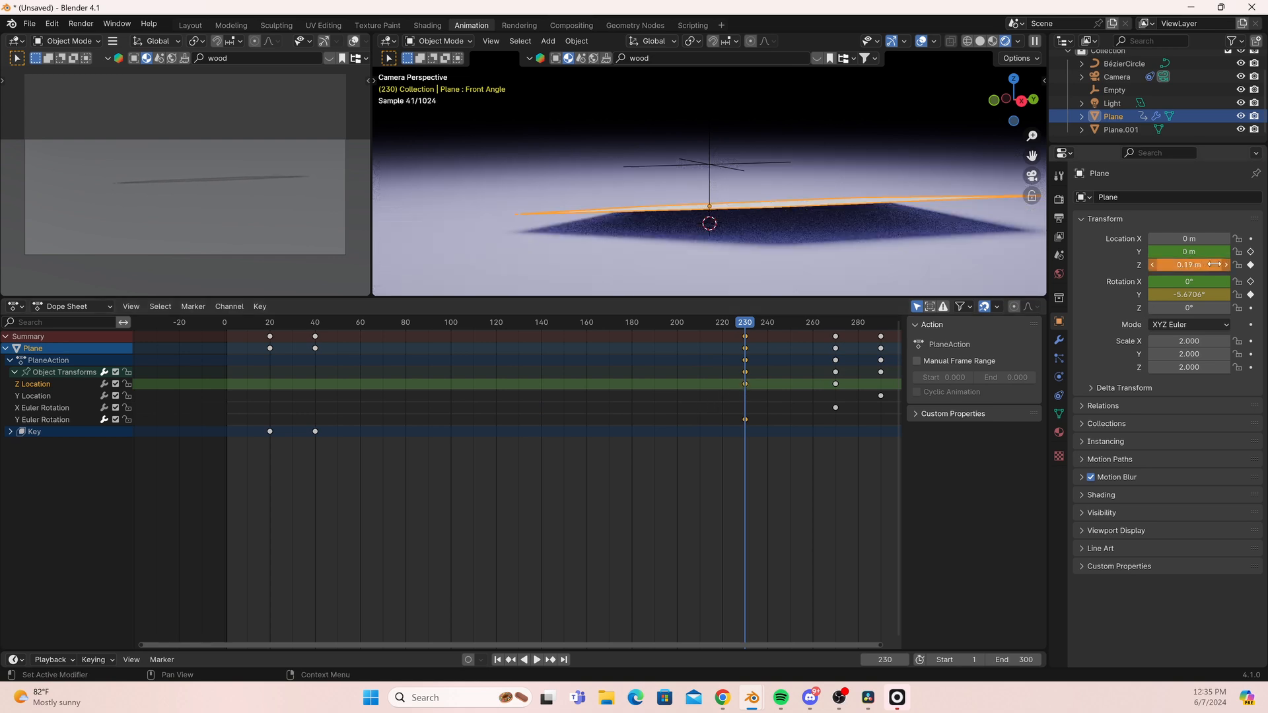
{"action": "right_click", "coordinate": [1185, 262]}
{"action": "left_click", "coordinate": [1182, 255]}
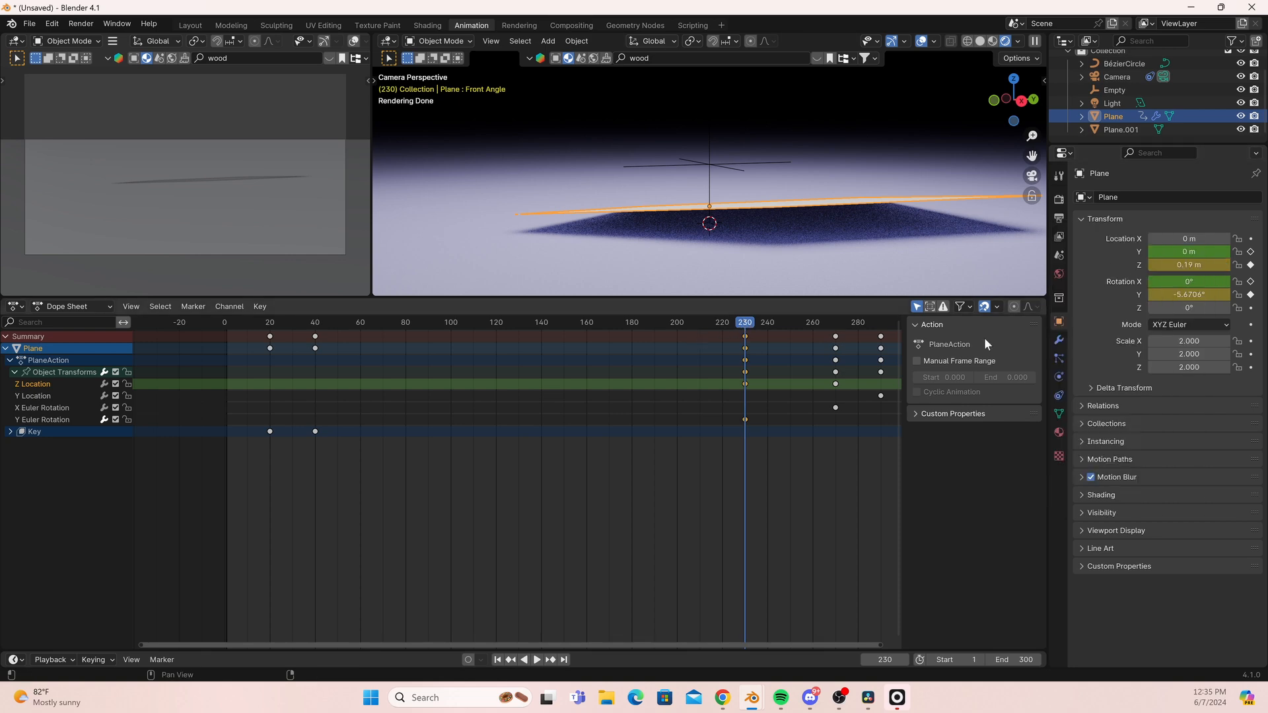
Paste the raised Z Location keyframe at frame 20 and keyframe a Z location of 0 m at frame 0.
{"action": "left_click_drag", "start_coordinate": [262, 322], "coordinate": [195, 328]}
{"action": "key", "text": "ctrl+v"}
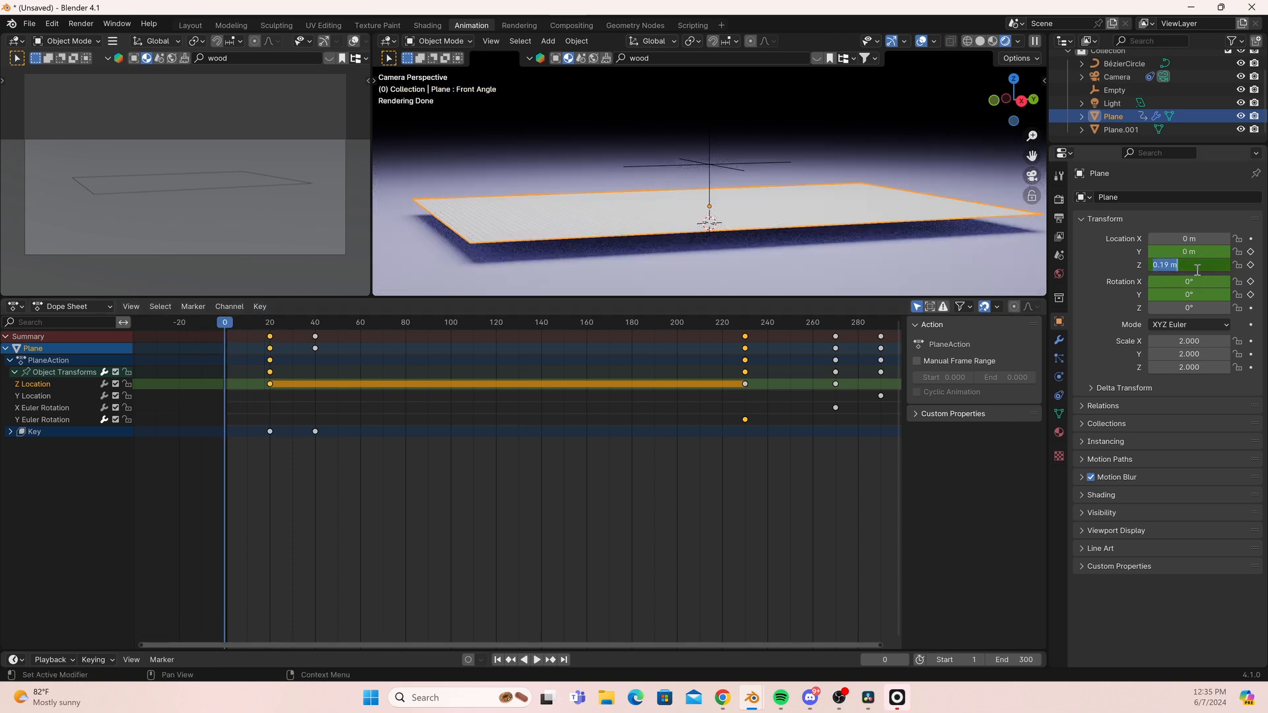
{"action": "key", "text": "Return"}
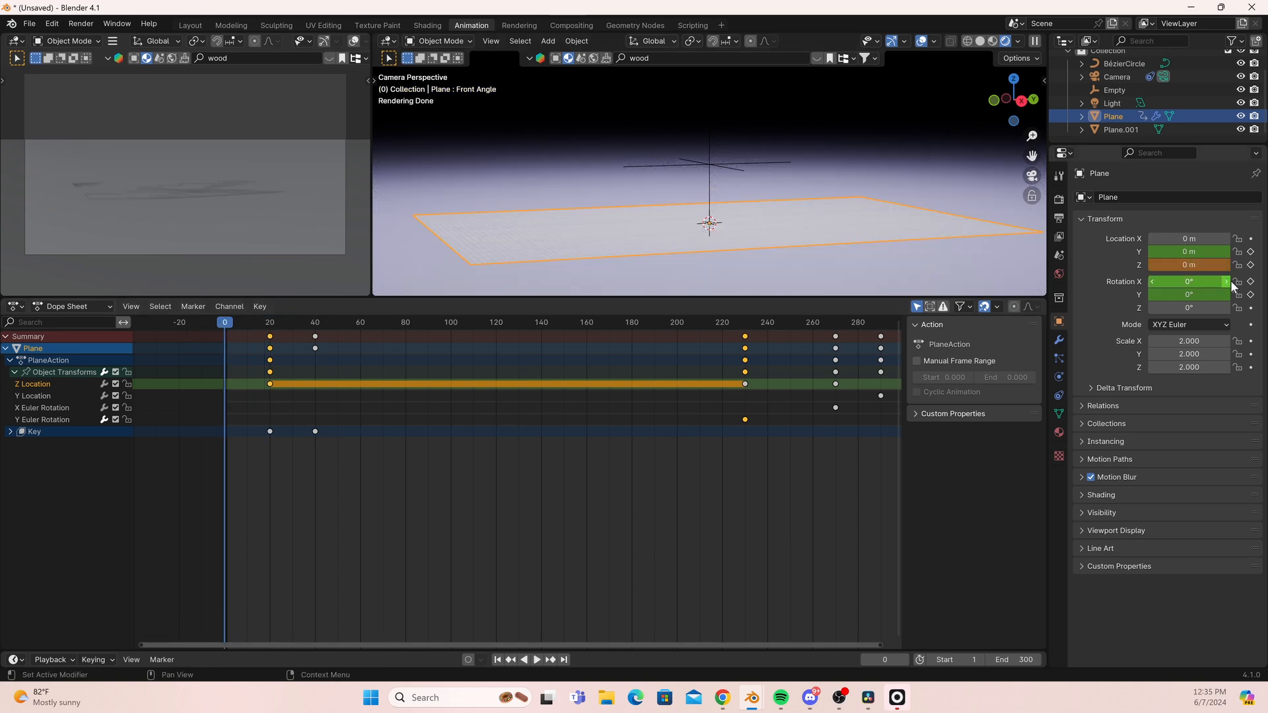
{"action": "left_click", "coordinate": [1252, 265]}
Play the animation to check the lift and move the Front Angle shape key's end keyframe to frame 50.
{"action": "key", "text": "space"}
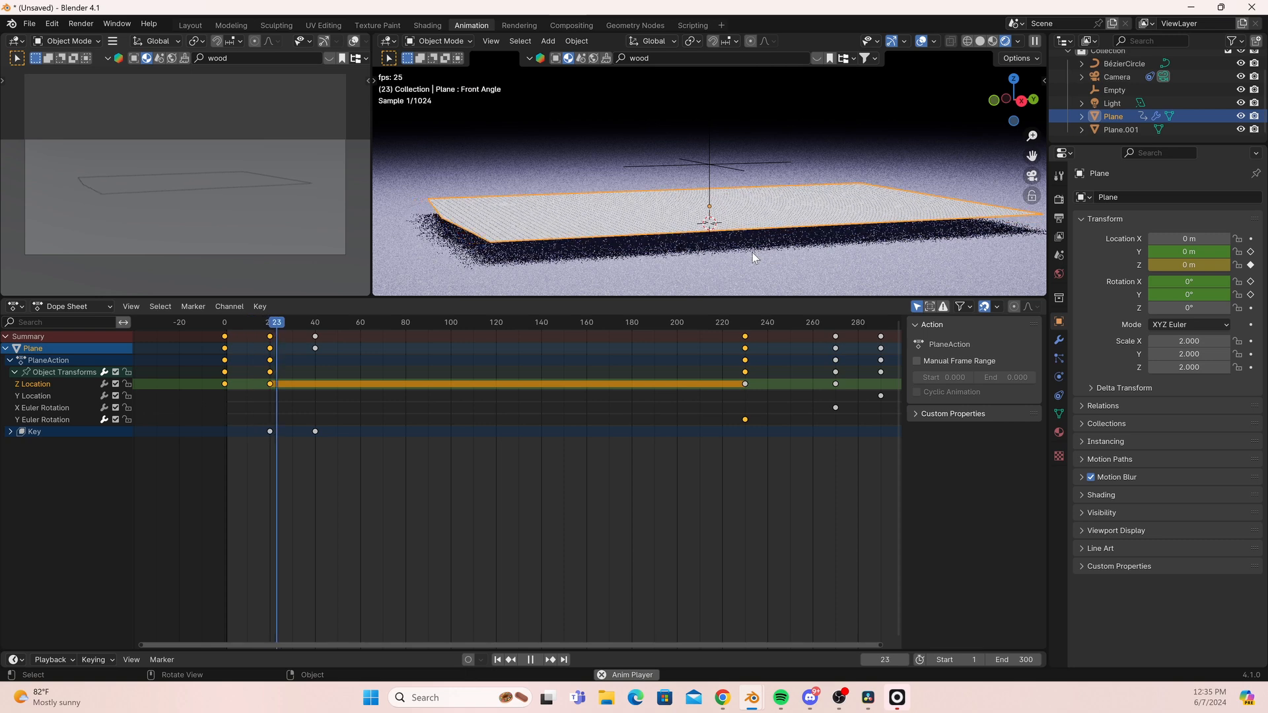
{"action": "key", "text": "space"}
{"action": "mouse_move", "coordinate": [331, 324]}
{"action": "left_mouse_down"}
{"action": "mouse_move", "coordinate": [311, 327]}
{"action": "mouse_move", "coordinate": [315, 348]}
{"action": "mouse_move", "coordinate": [338, 348]}
{"action": "mouse_move", "coordinate": [338, 323]}
{"action": "left_mouse_up"}
{"action": "key", "text": "space"}
{"action": "key", "text": "space"}
Keyframe the Folds shape key at 0 on frame 60 and at 1 on frame 90.
{"action": "left_click", "coordinate": [1059, 414]}
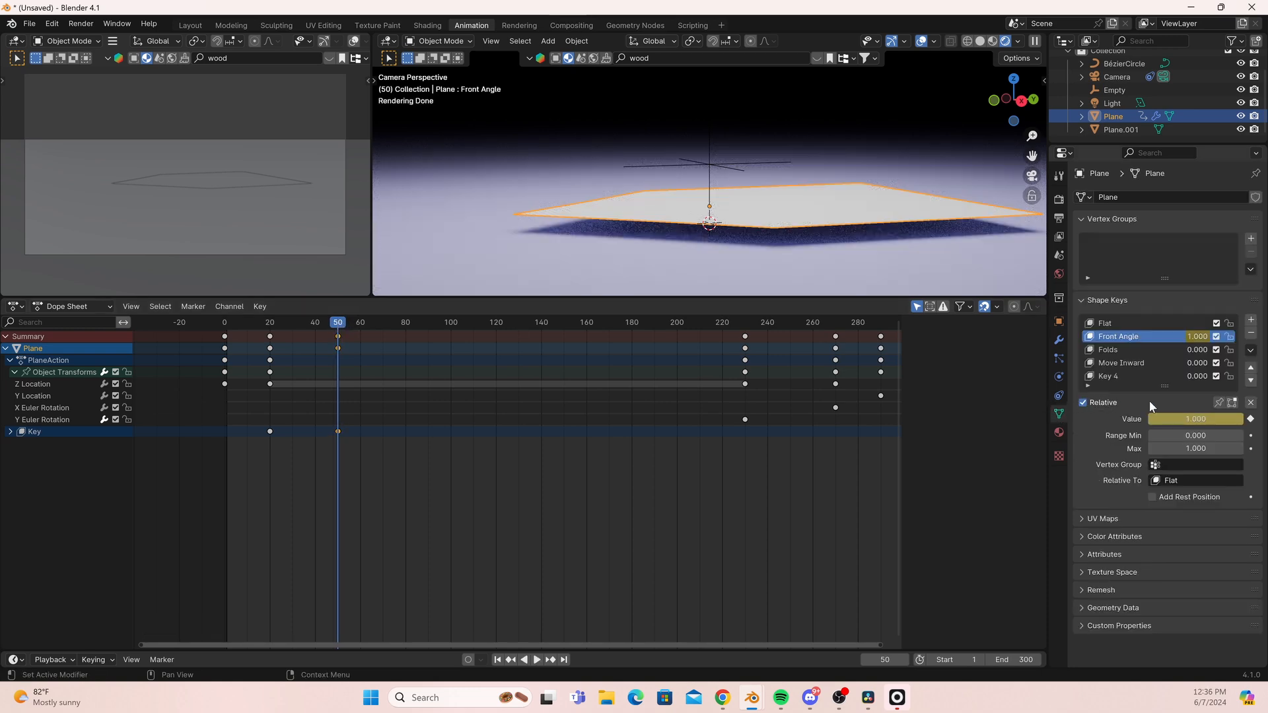
{"action": "left_click", "coordinate": [1133, 350]}
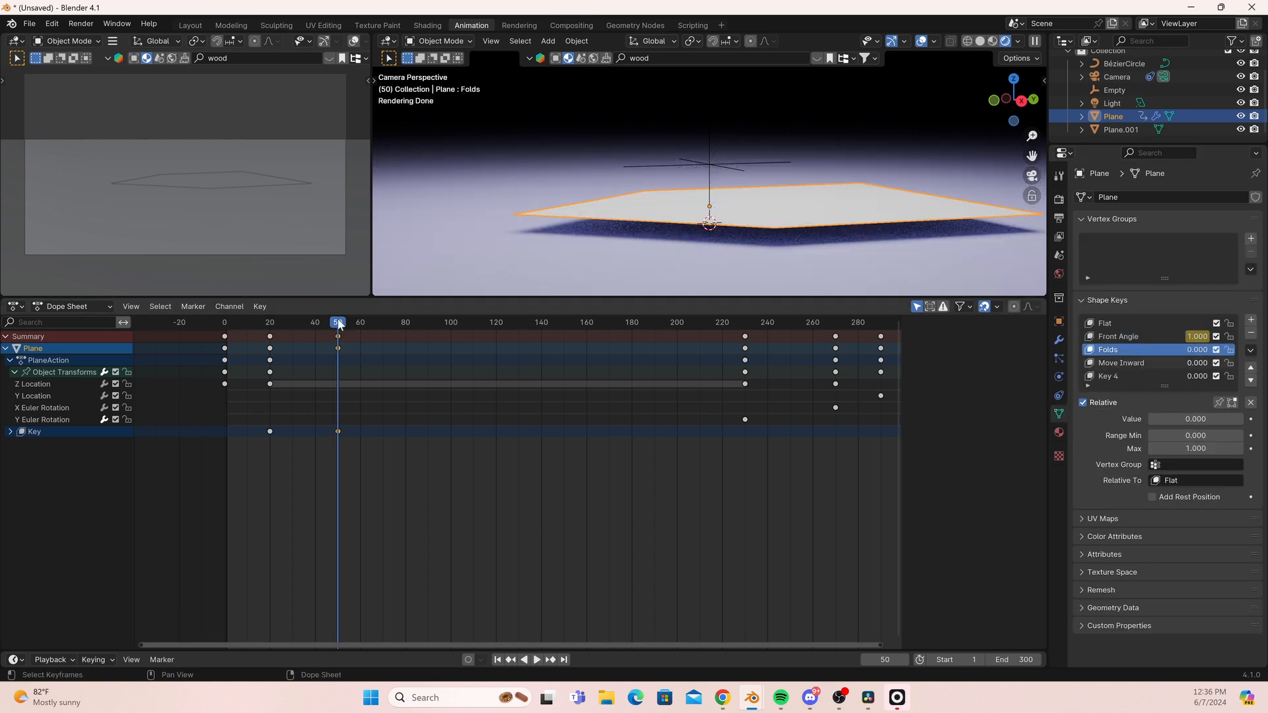
{"action": "left_click_drag", "start_coordinate": [339, 324], "coordinate": [362, 326]}
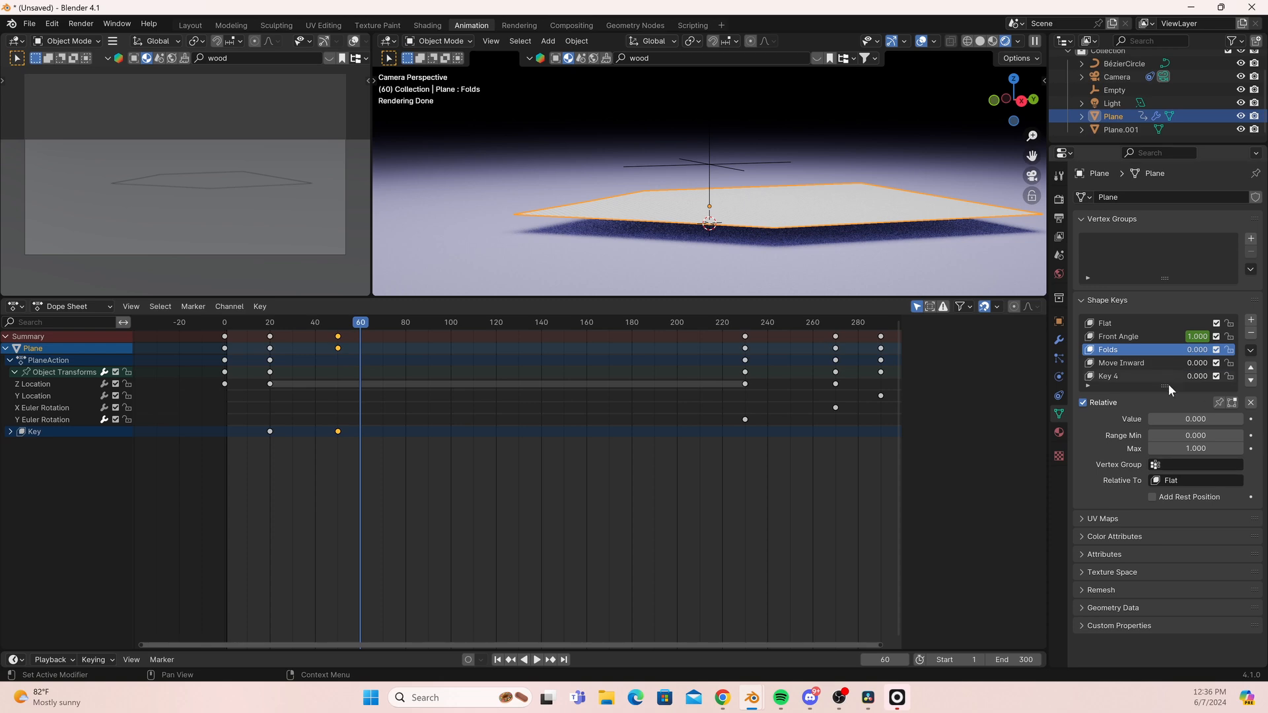
{"action": "left_click", "coordinate": [1251, 418]}
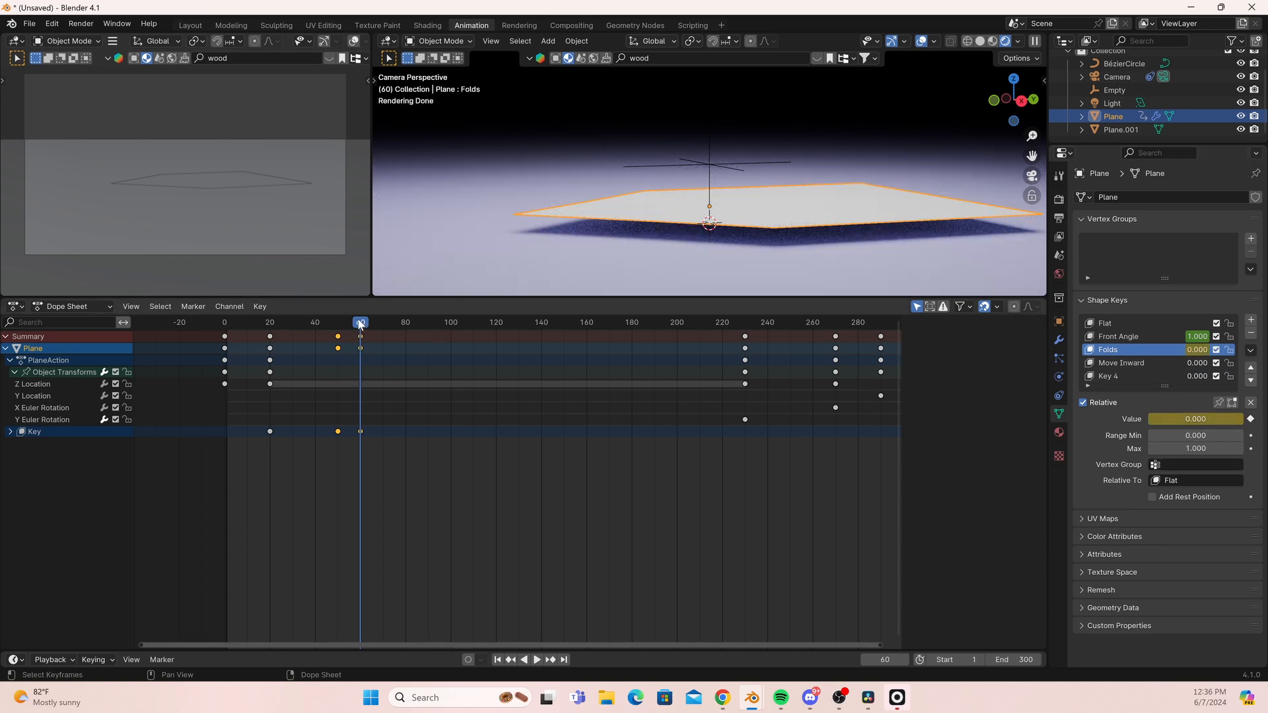
{"action": "left_click_drag", "start_coordinate": [361, 324], "coordinate": [428, 324]}
{"action": "left_click_drag", "start_coordinate": [1189, 419], "coordinate": [1243, 419]}
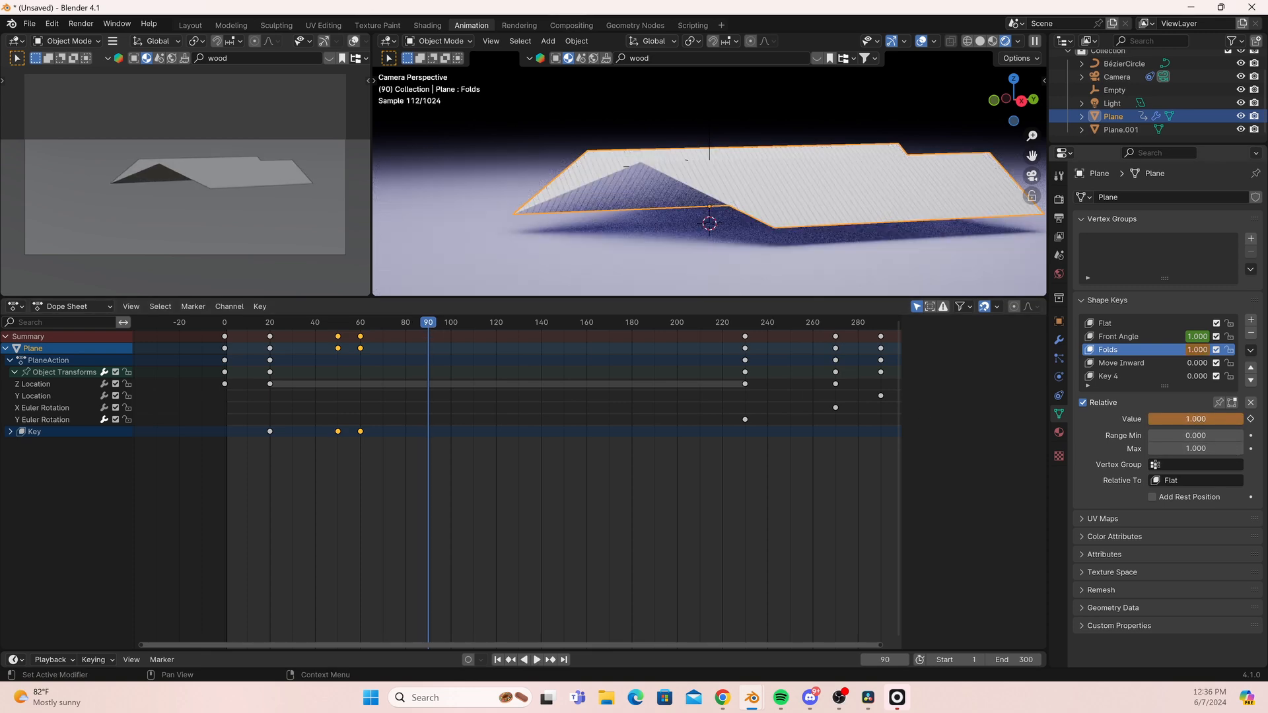
{"action": "left_click", "coordinate": [1252, 420]}
Play the animation from the start to check the Folds motion, and return to frame 90.
{"action": "key", "text": "shift+Left"}
{"action": "key", "text": "space"}
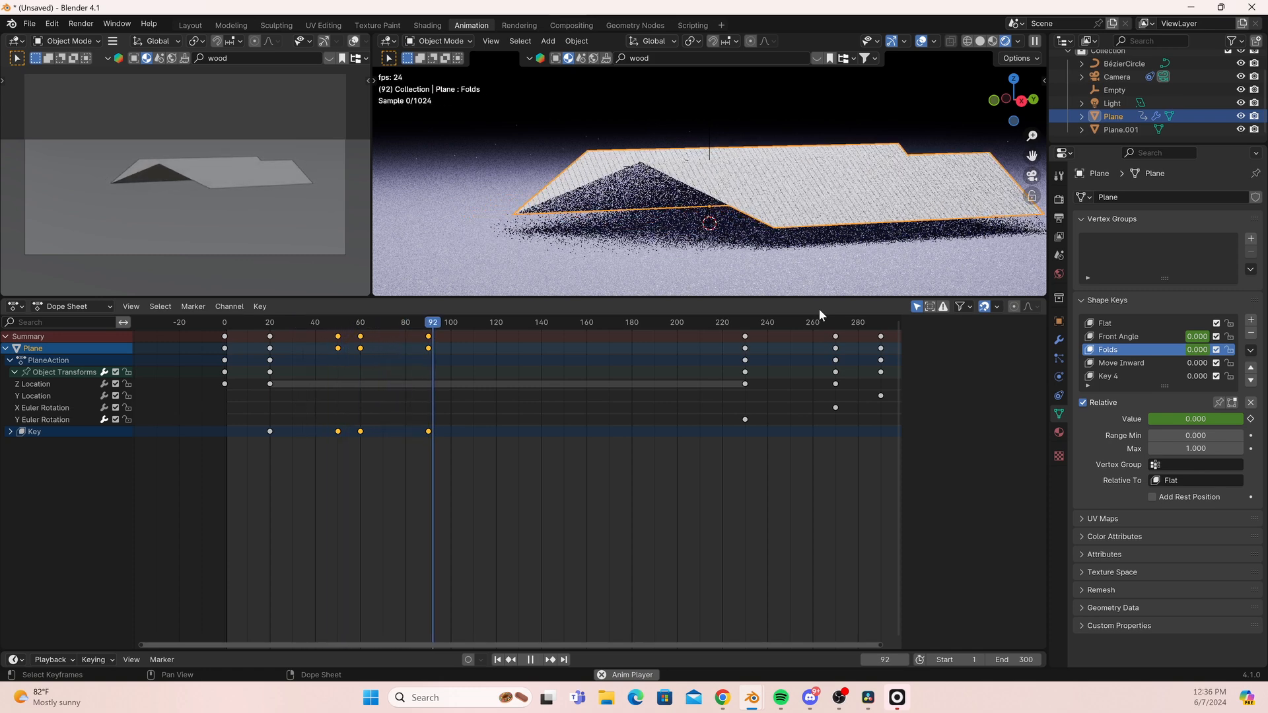
{"action": "key", "text": "space"}
{"action": "left_click_drag", "start_coordinate": [439, 333], "coordinate": [428, 328]}
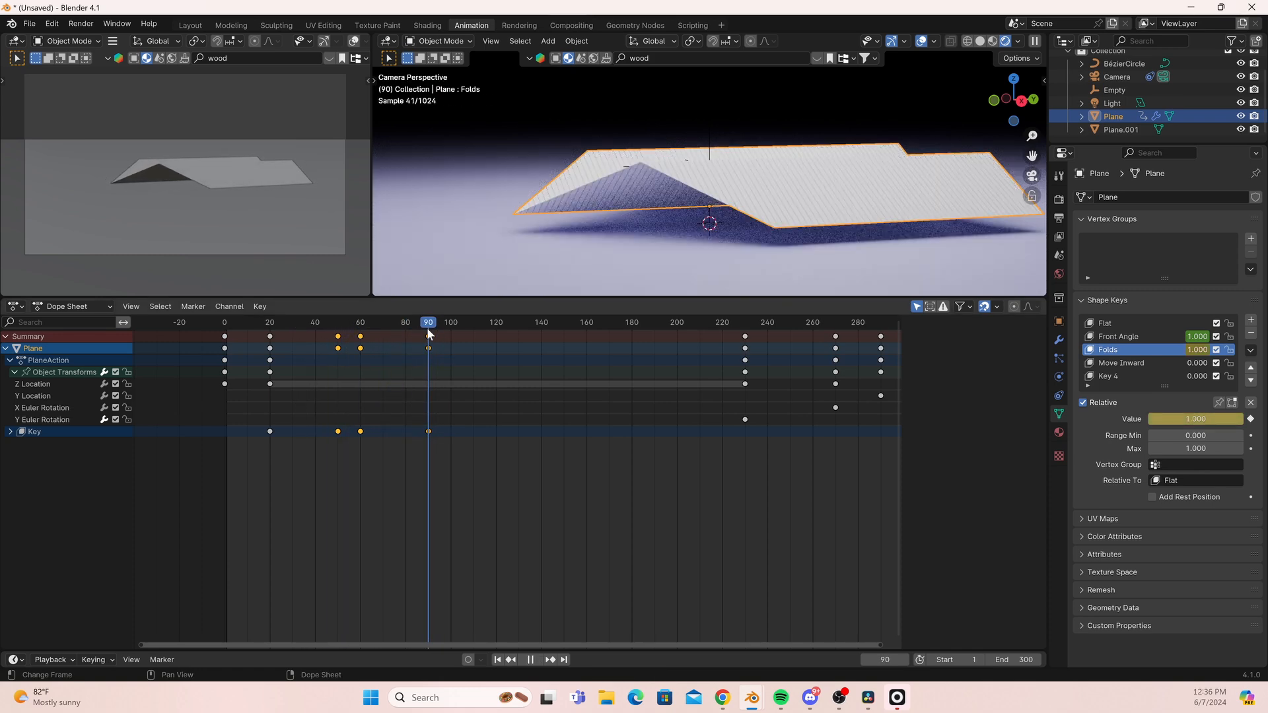
Keyframe the Move Inward shape key at 0 on frame 100 and at 1 on frame 130.
{"action": "left_click", "coordinate": [1146, 364]}
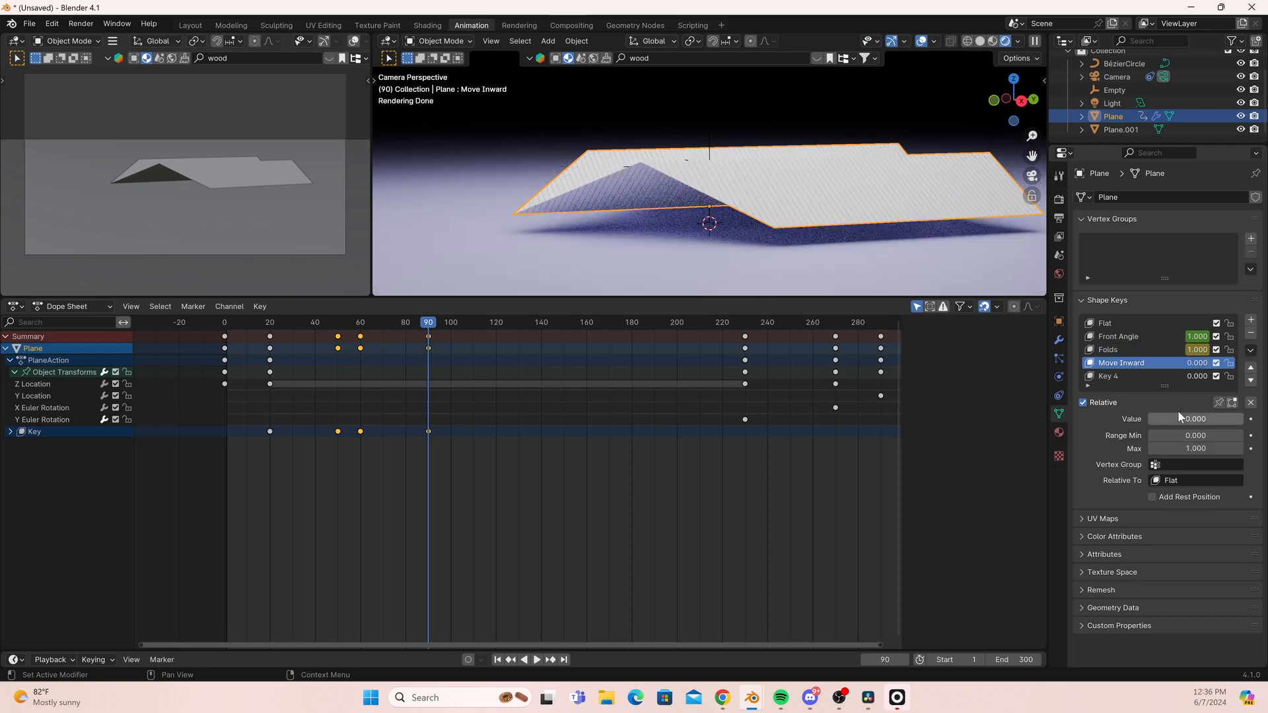
{"action": "left_click", "coordinate": [452, 323]}
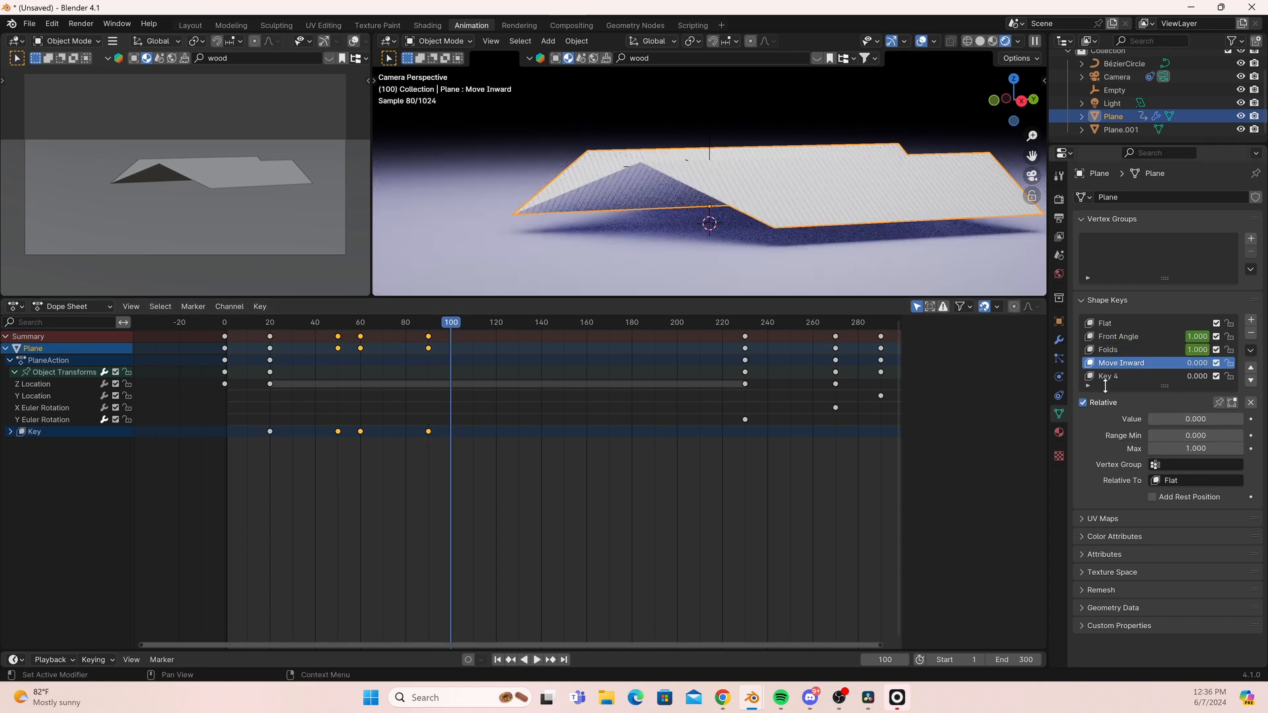
{"action": "left_click", "coordinate": [1250, 418]}
{"action": "left_click_drag", "start_coordinate": [473, 325], "coordinate": [518, 329]}
{"action": "left_click_drag", "start_coordinate": [1182, 421], "coordinate": [1255, 430]}
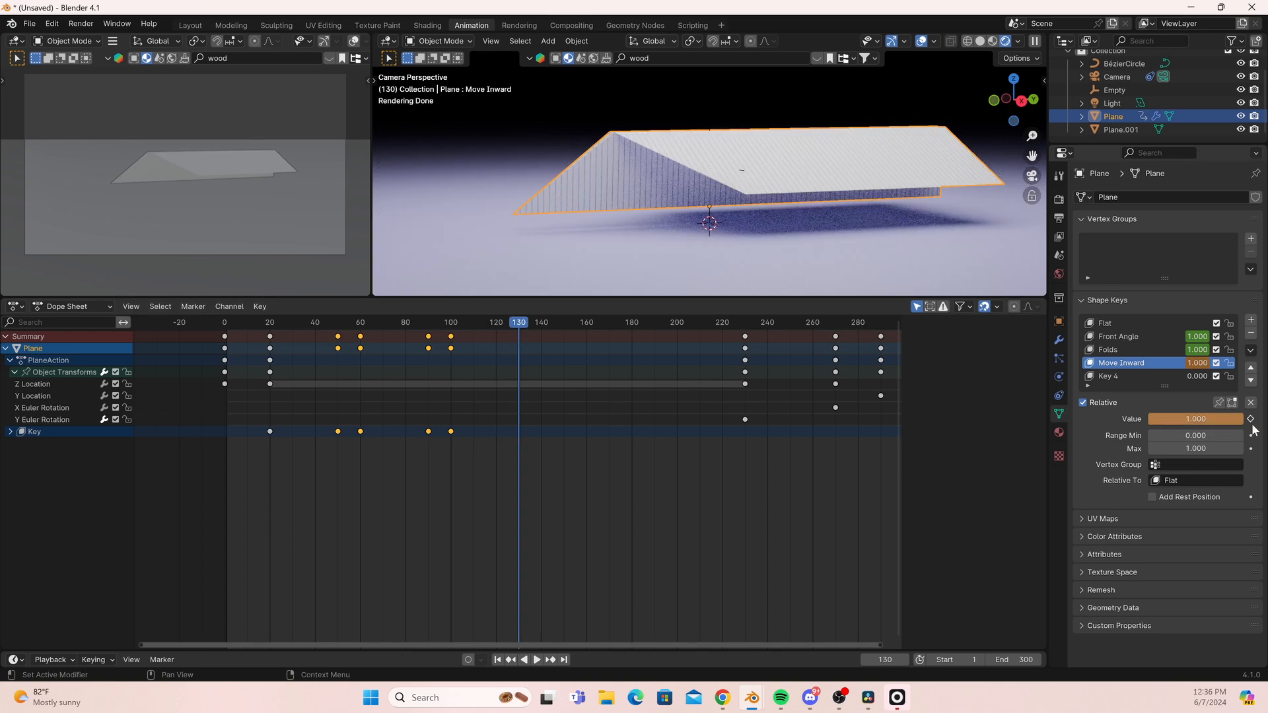
{"action": "left_click", "coordinate": [1251, 419]}
Play the folding sequence from frame 0 and inspect the folded paper up close.
{"action": "left_click_drag", "start_coordinate": [520, 323], "coordinate": [215, 310]}
{"action": "key", "text": "space"}
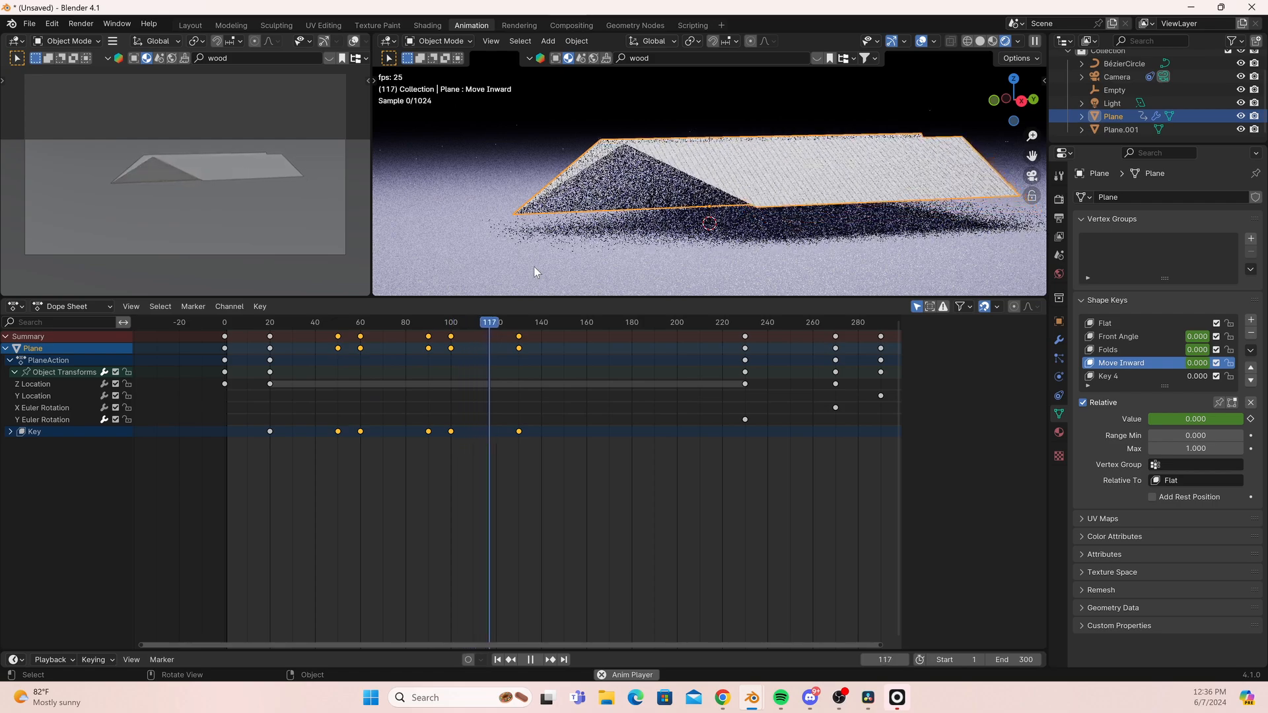
{"action": "key", "text": "space"}
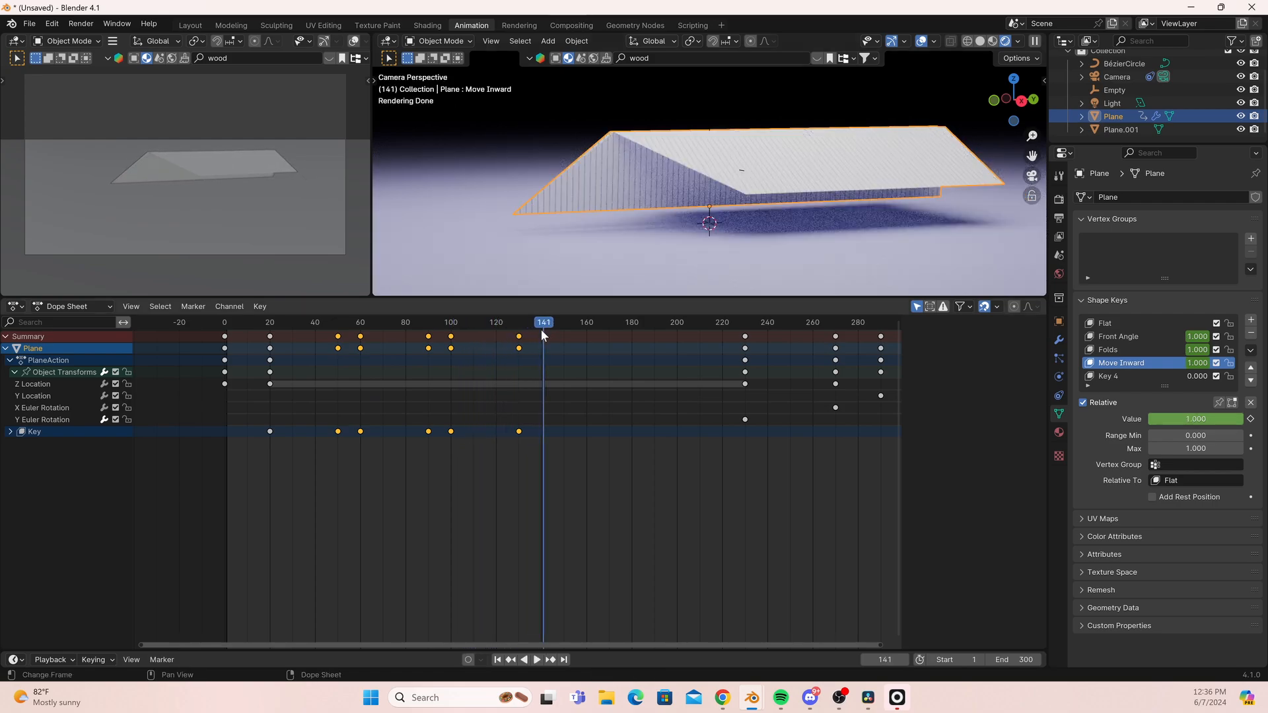
{"action": "scroll", "coordinate": [774, 169], "scroll_direction": "up", "scroll_amount": 3}
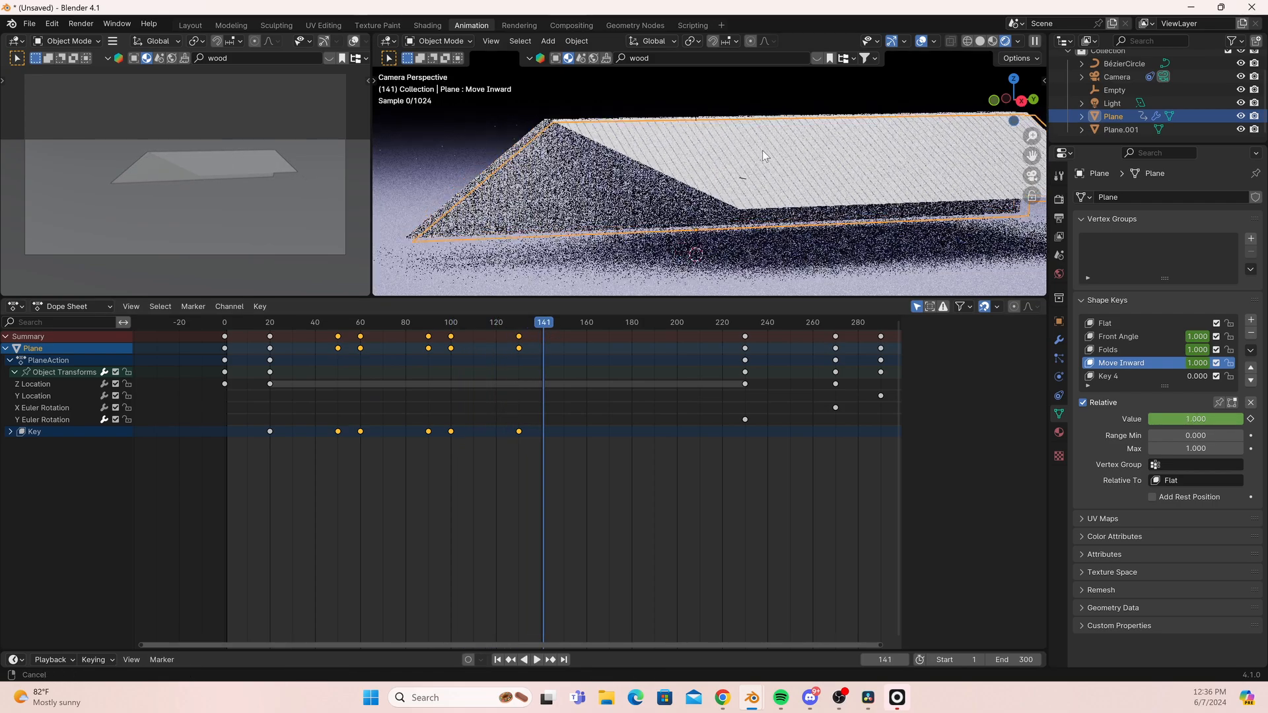
{"action": "middle_click_drag", "start_coordinate": [763, 149], "coordinate": [881, 208]}
{"action": "scroll", "coordinate": [882, 209], "scroll_direction": "up", "scroll_amount": 8}
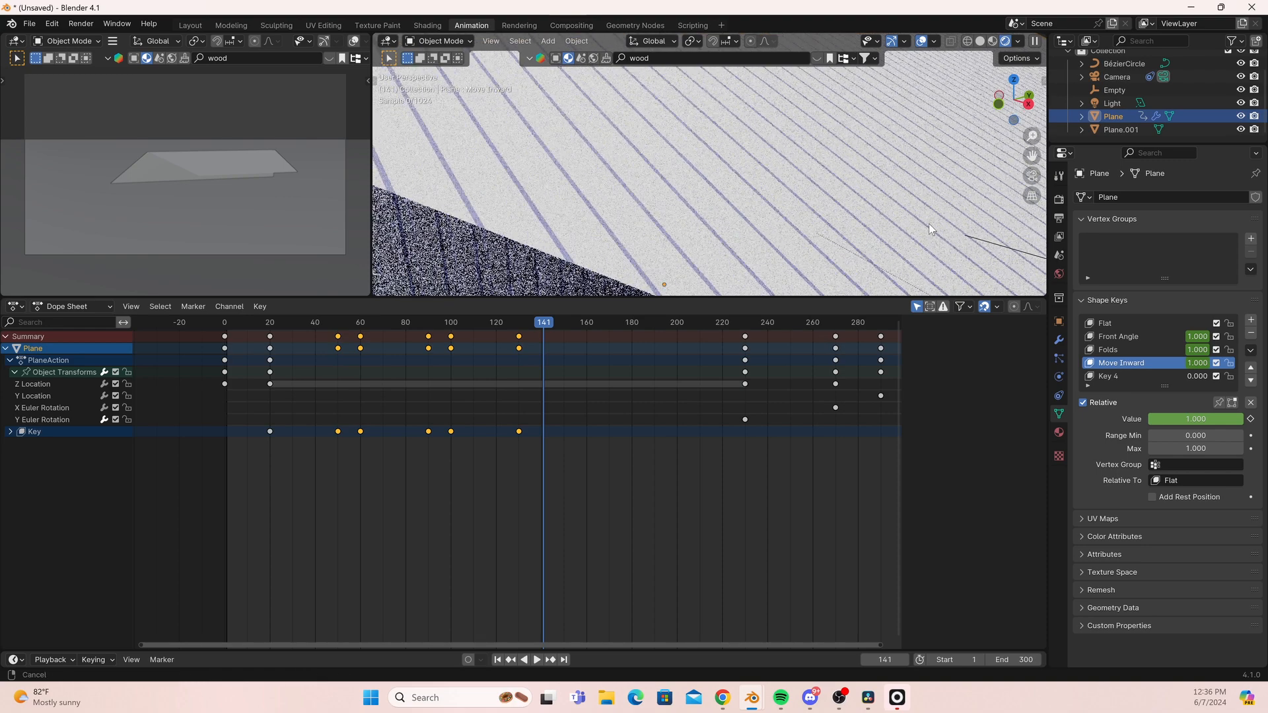
At frame 140, keyframe the Key 4 shape key at 0.
{"action": "key", "text": "space"}
{"action": "left_click", "coordinate": [530, 325]}
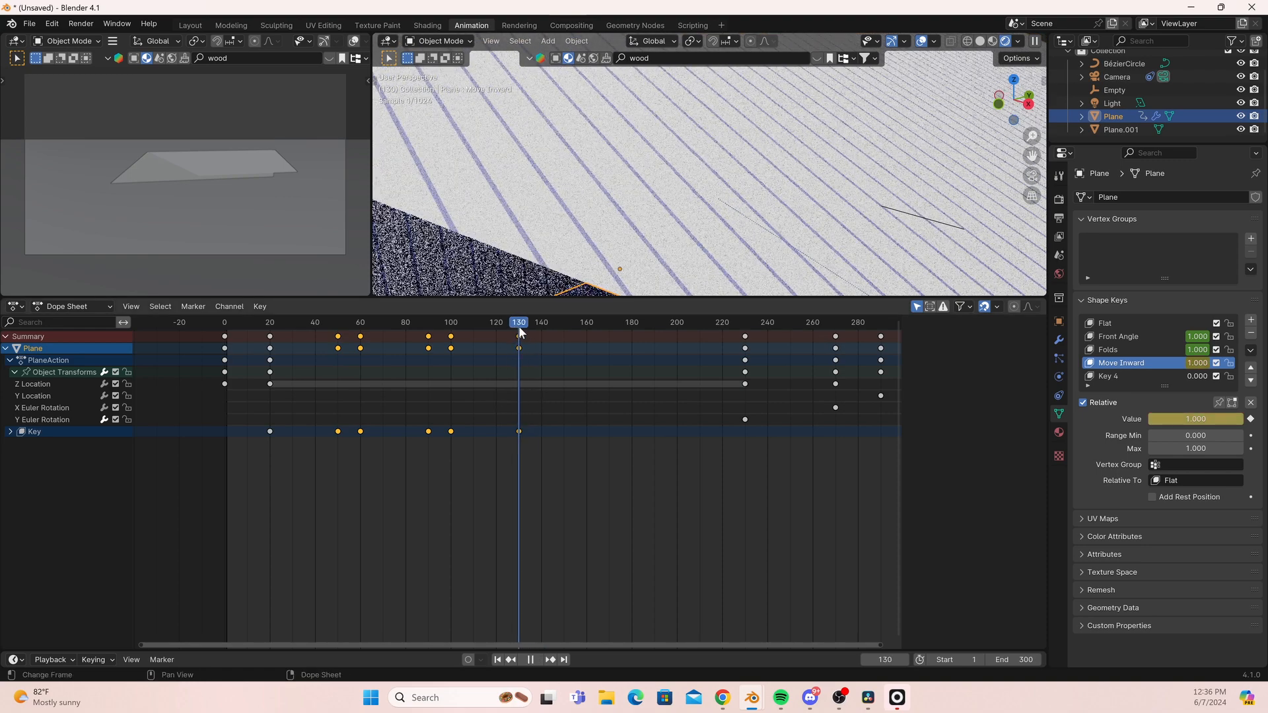
{"action": "key", "text": "space"}
{"action": "left_click", "coordinate": [1132, 378]}
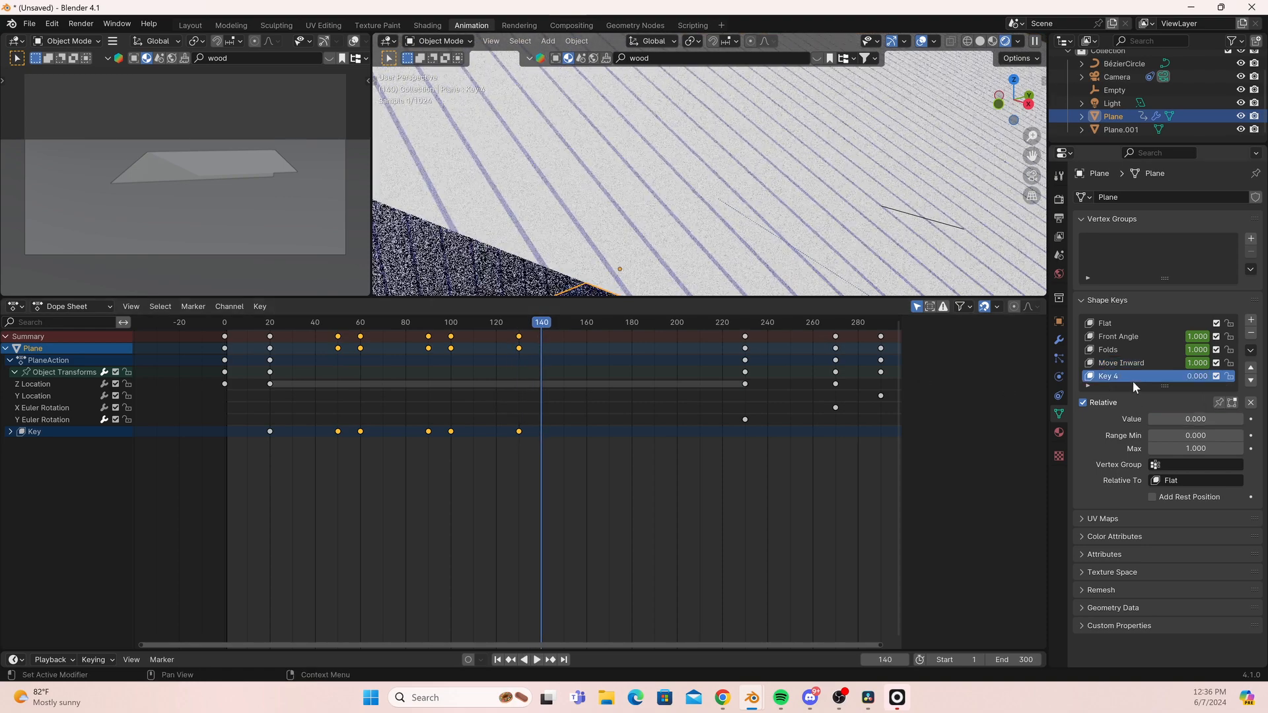
{"action": "left_click", "coordinate": [1251, 419]}
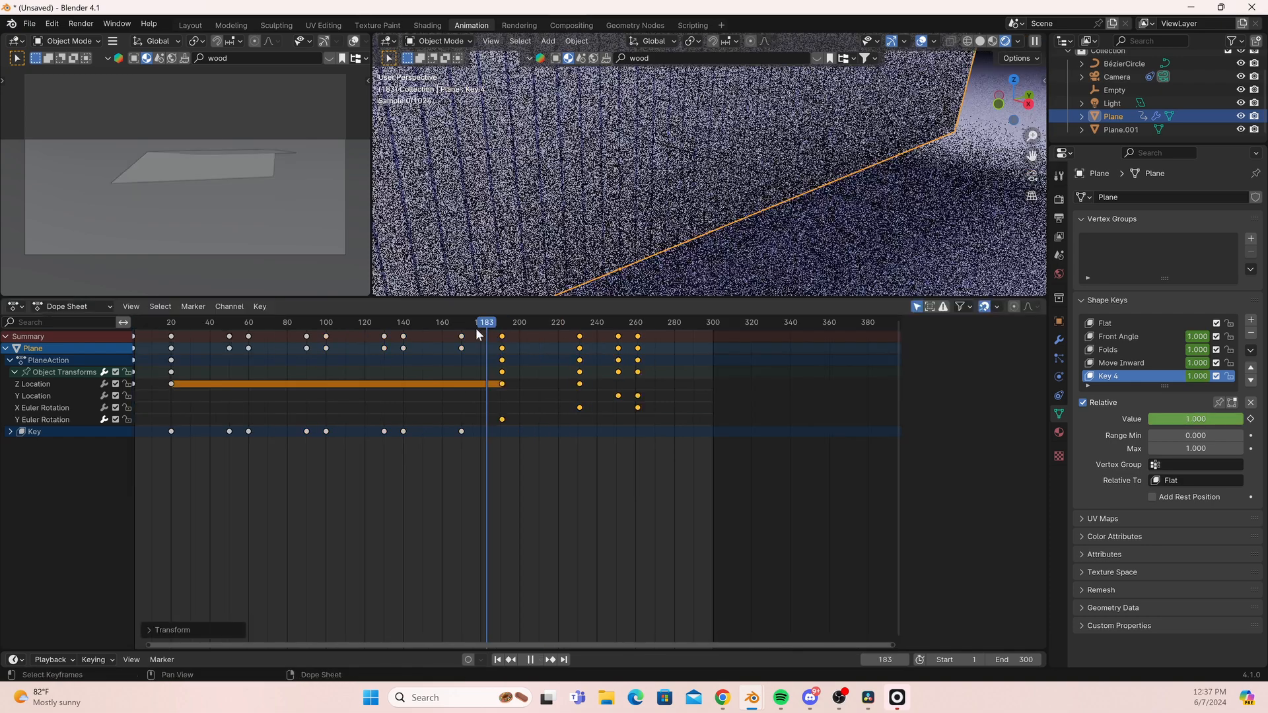
Play the whole animation through the scene camera and scrub back over the lift-off and flight.
{"action": "key", "text": "Escape"}
{"action": "left_click", "coordinate": [1033, 176]}
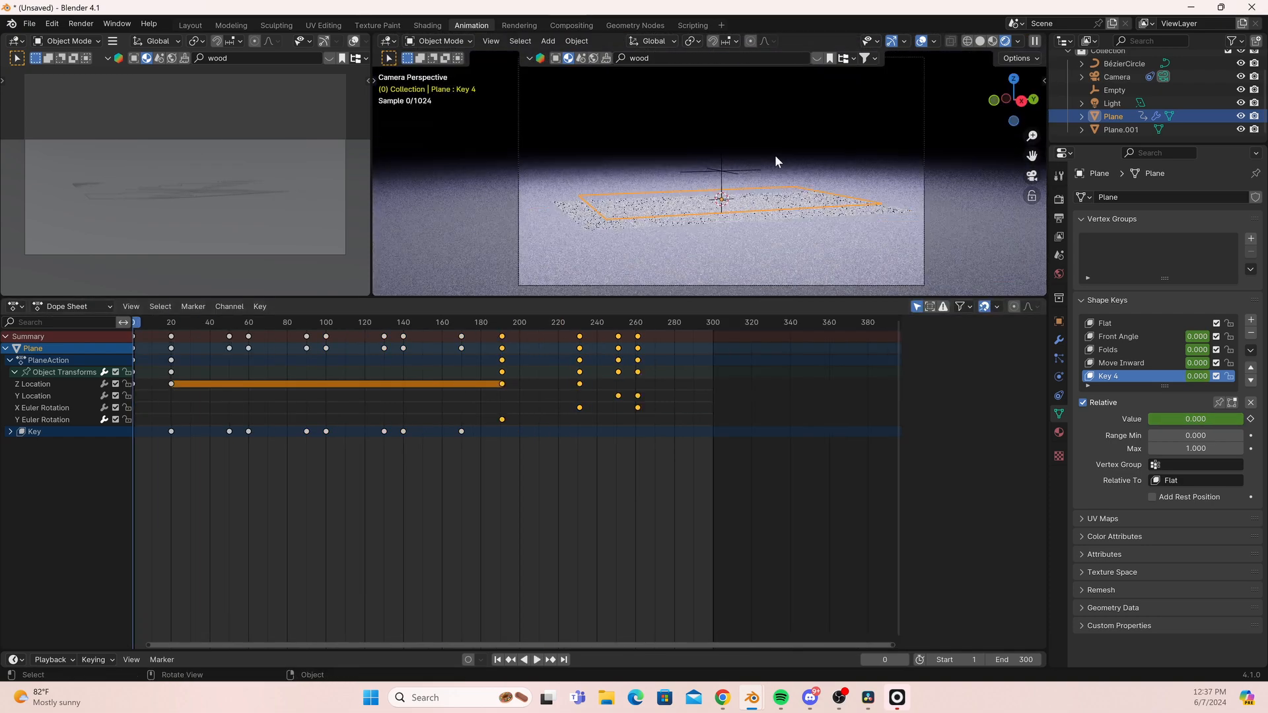
{"action": "key", "text": "space"}
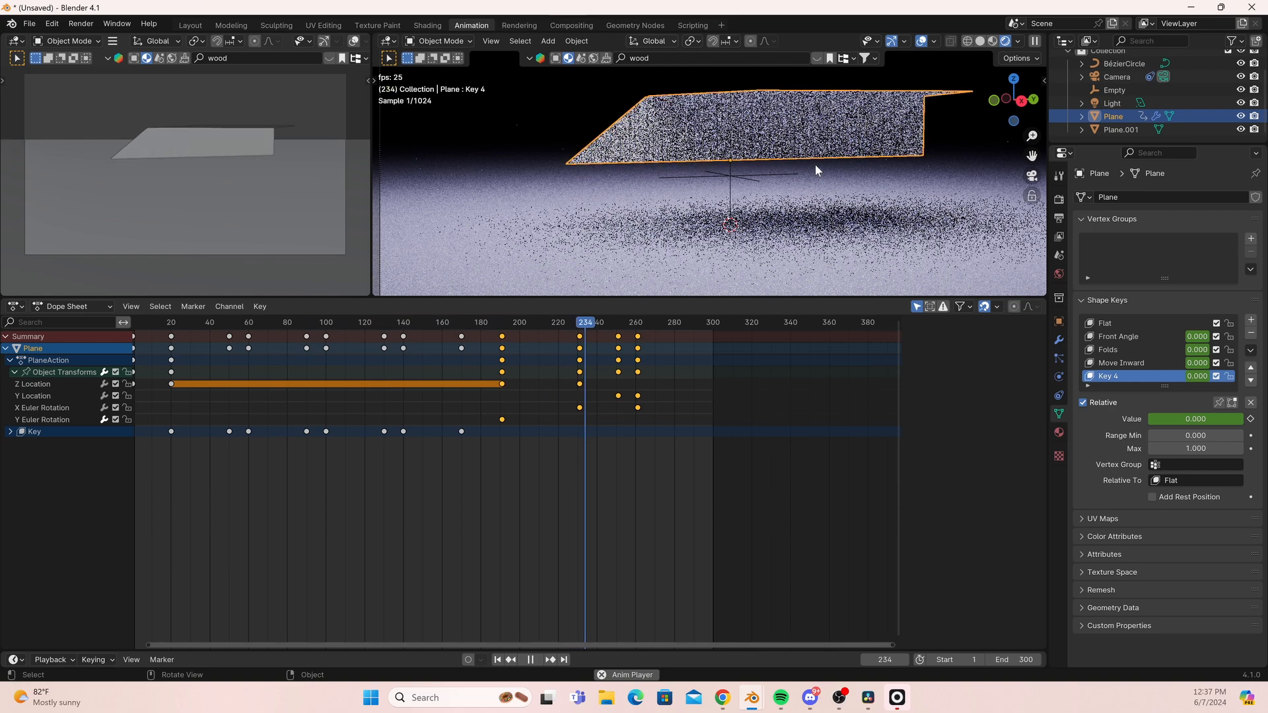
{"action": "key", "text": "space"}
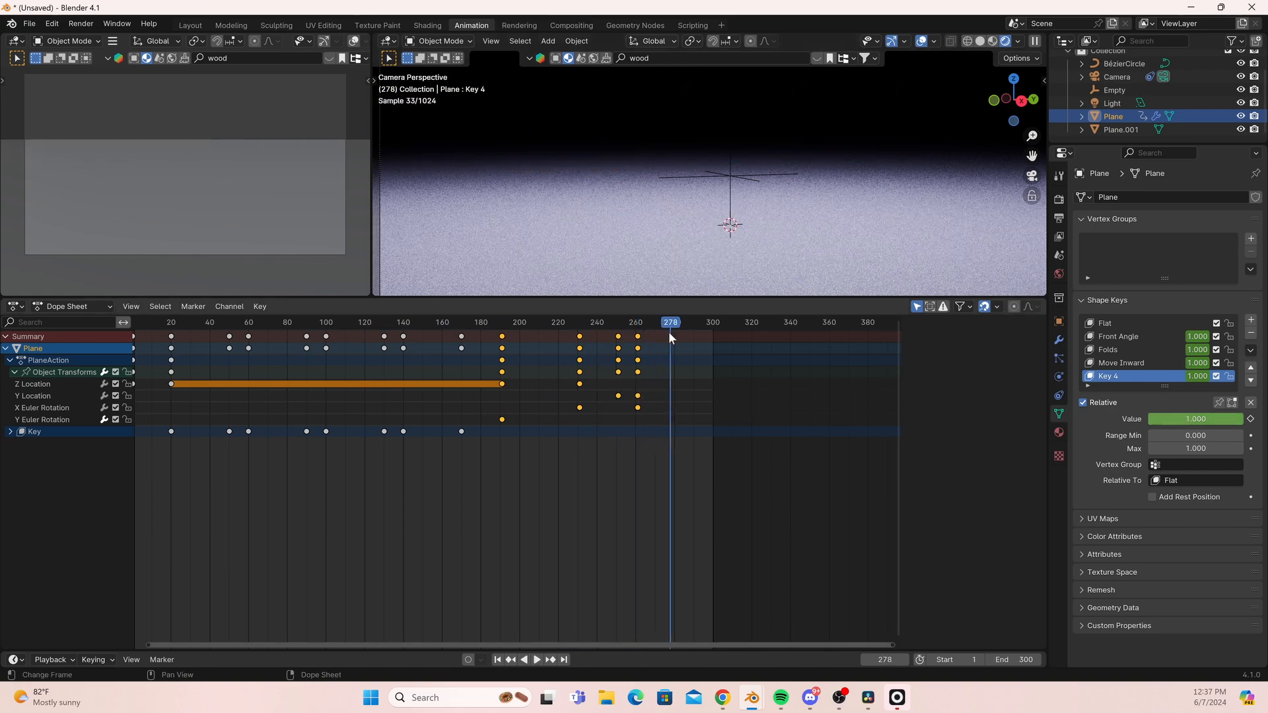
{"action": "left_click_drag", "start_coordinate": [670, 333], "coordinate": [531, 304]}
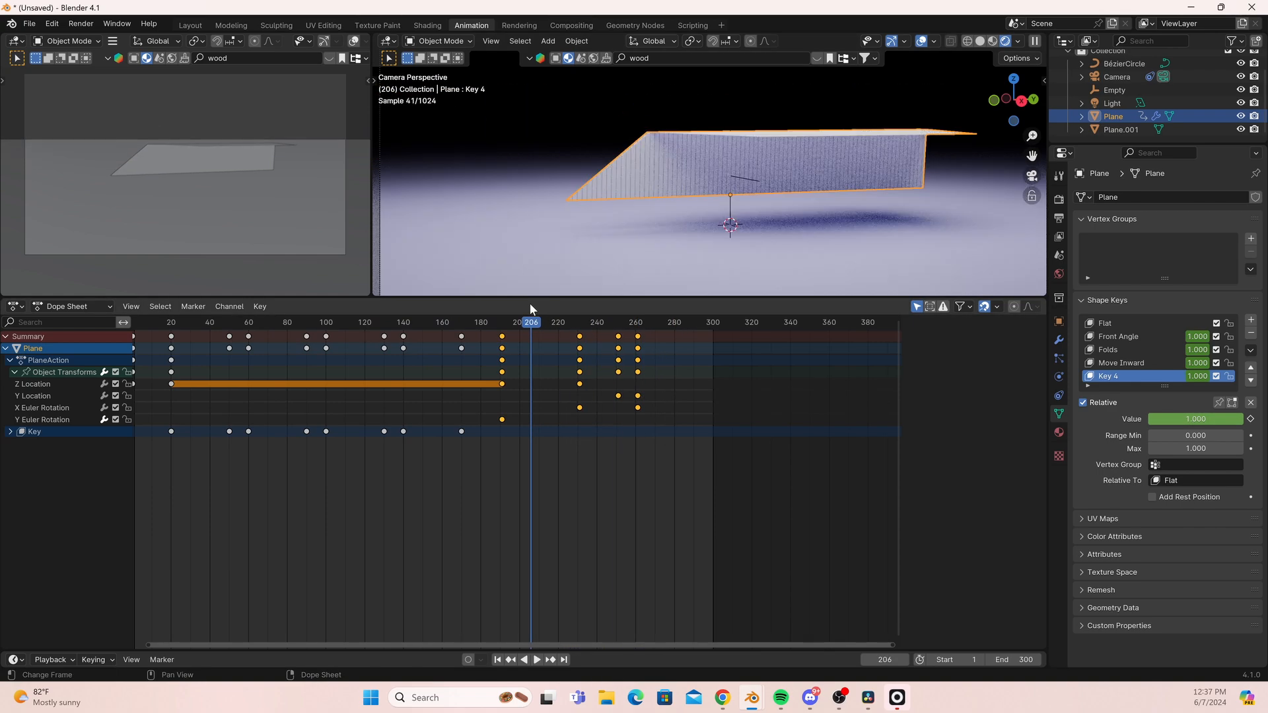
In the Graph Editor, set the restricted frame range of the Y Euler Rotation curve's Noise modifier to start at frame 20.
{"action": "left_click", "coordinate": [34, 407]}
{"action": "left_click", "coordinate": [37, 418]}
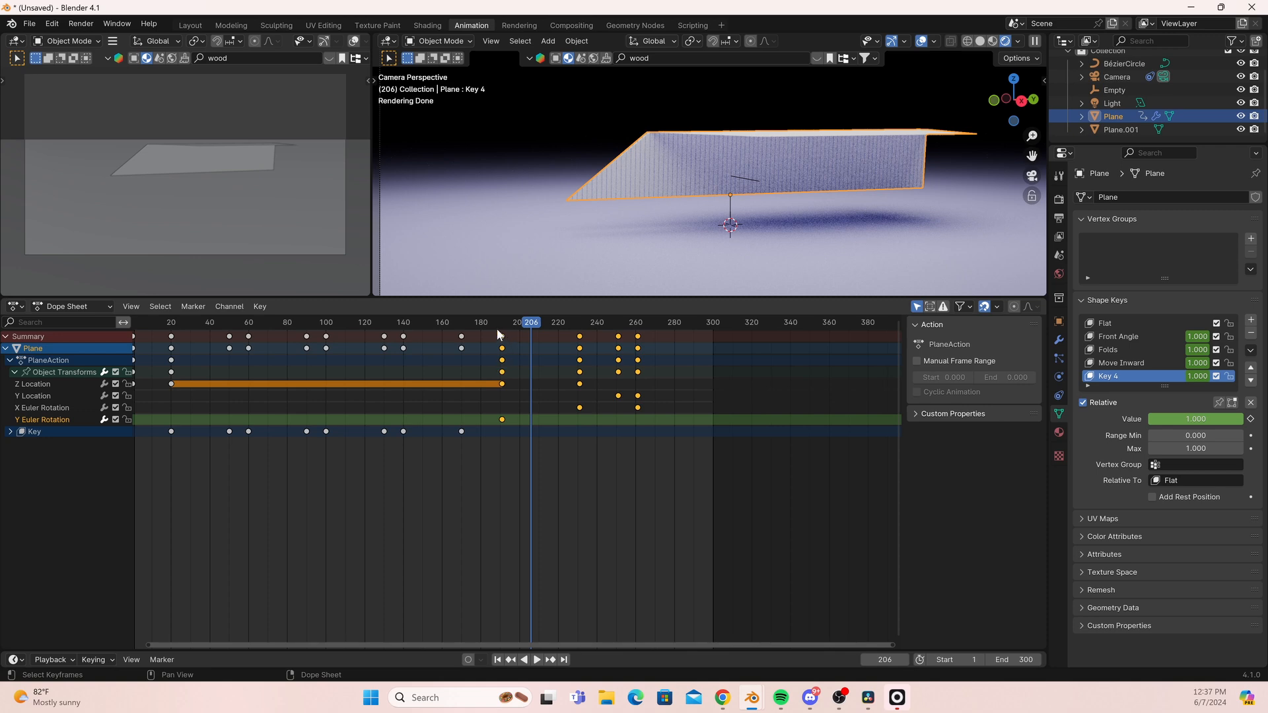
{"action": "left_click_drag", "start_coordinate": [496, 324], "coordinate": [171, 323]}
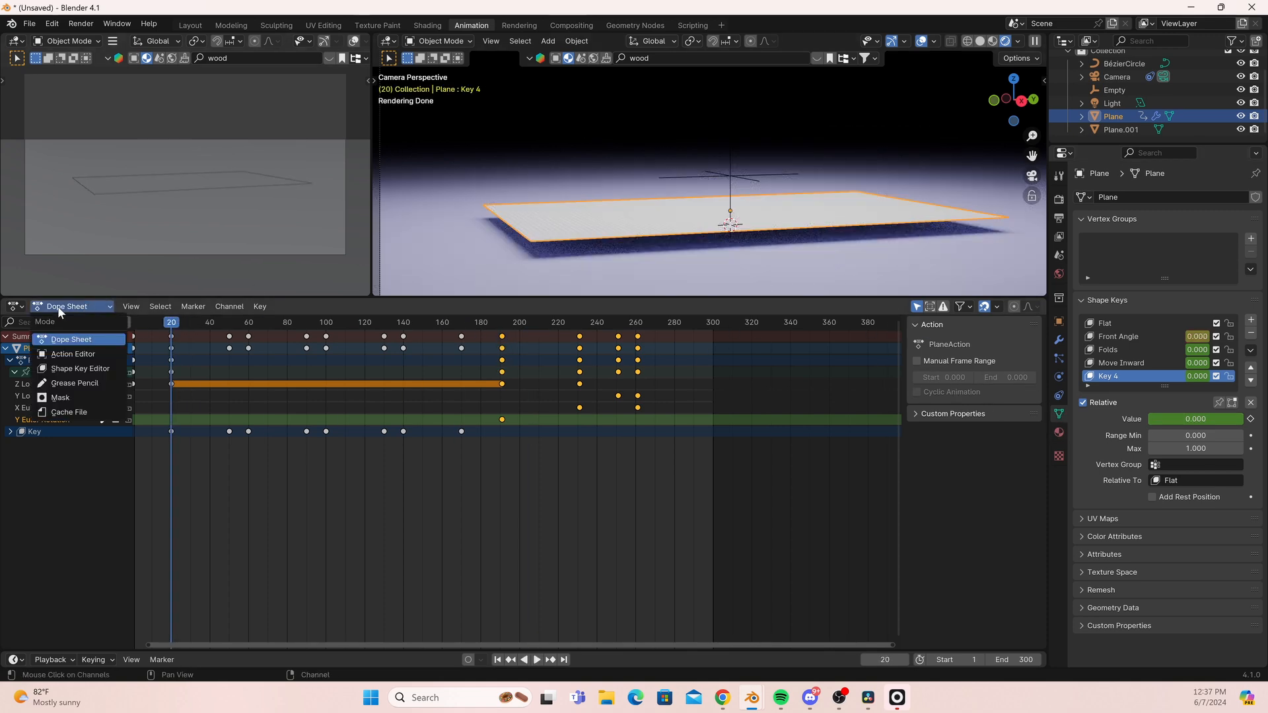
{"action": "left_click", "coordinate": [15, 306]}
{"action": "left_click", "coordinate": [194, 366]}
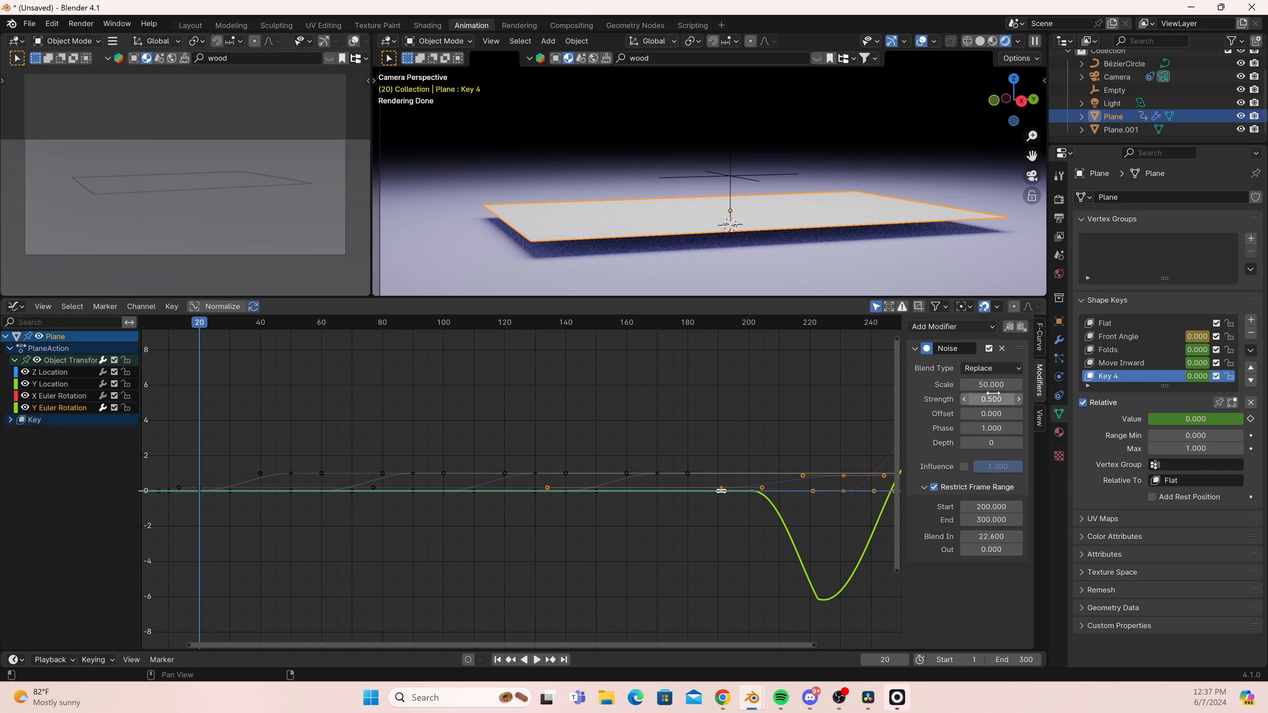
{"action": "left_click", "coordinate": [991, 506]}
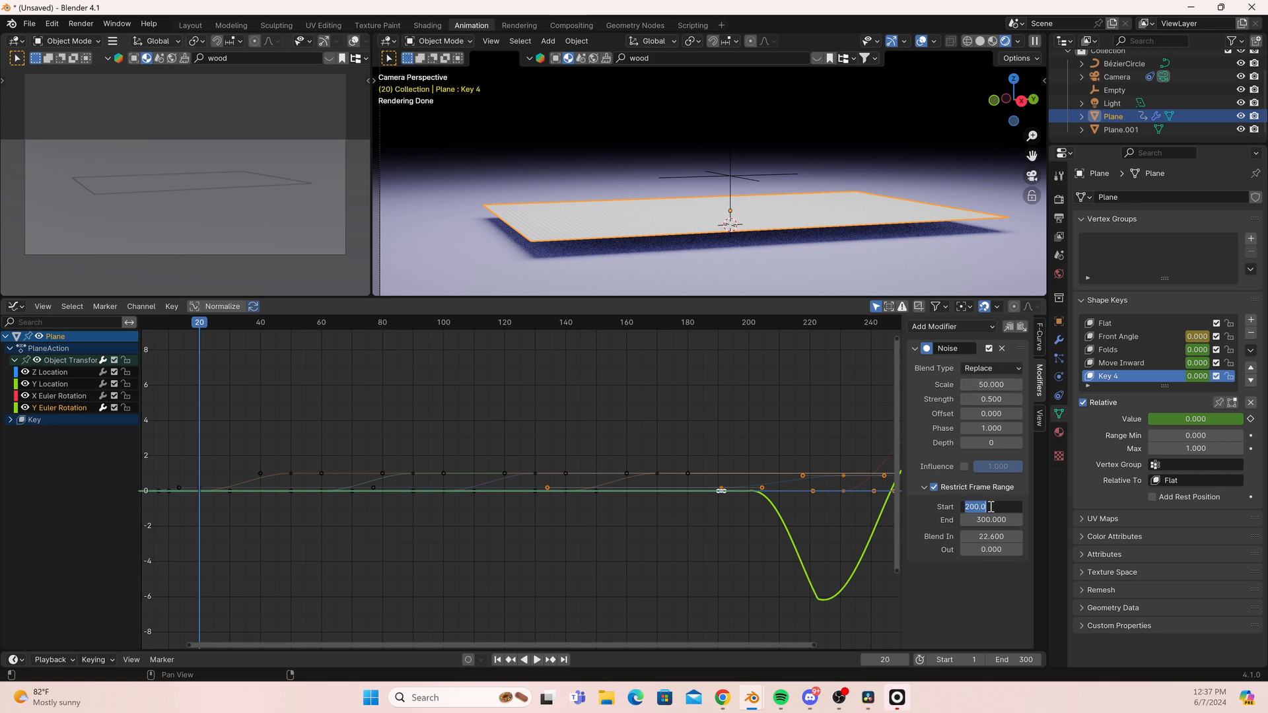
{"action": "type", "text": "20"}
{"action": "key", "text": "Return"}
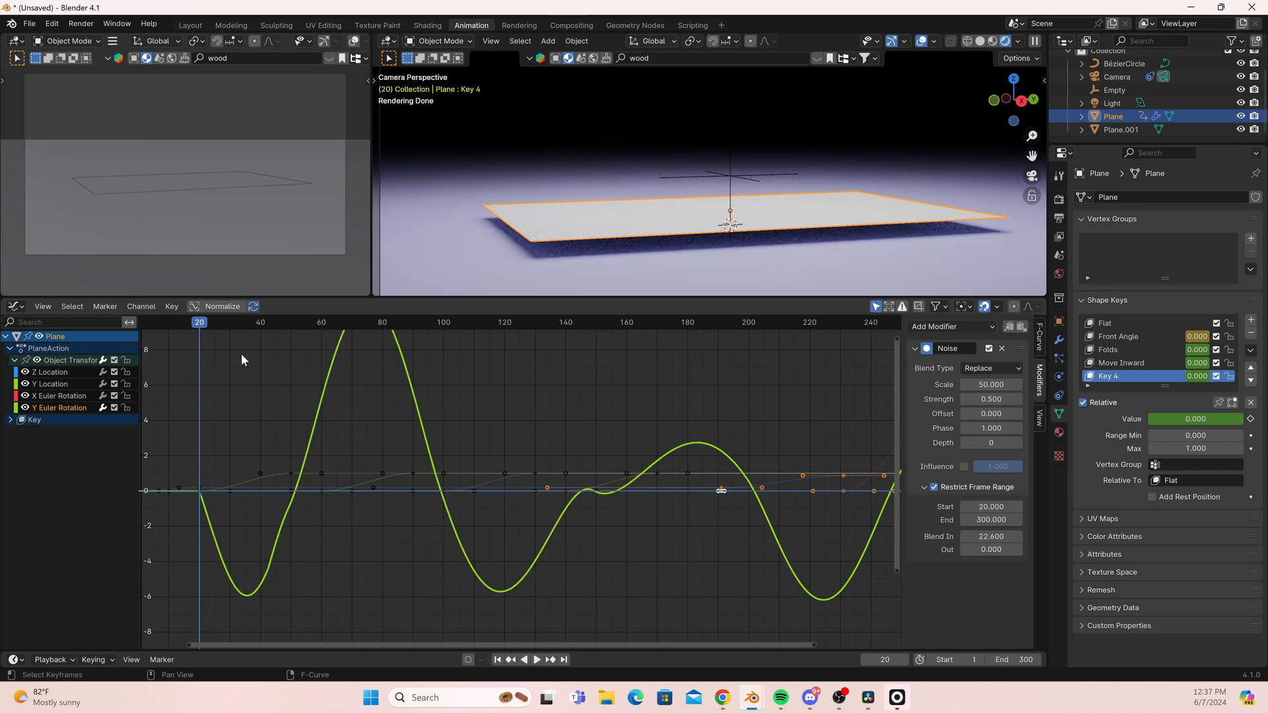
Preview the wobble from frame 20, then try a noise strength of 0.2 and reduce it to 0.1.
{"action": "key", "text": "space"}
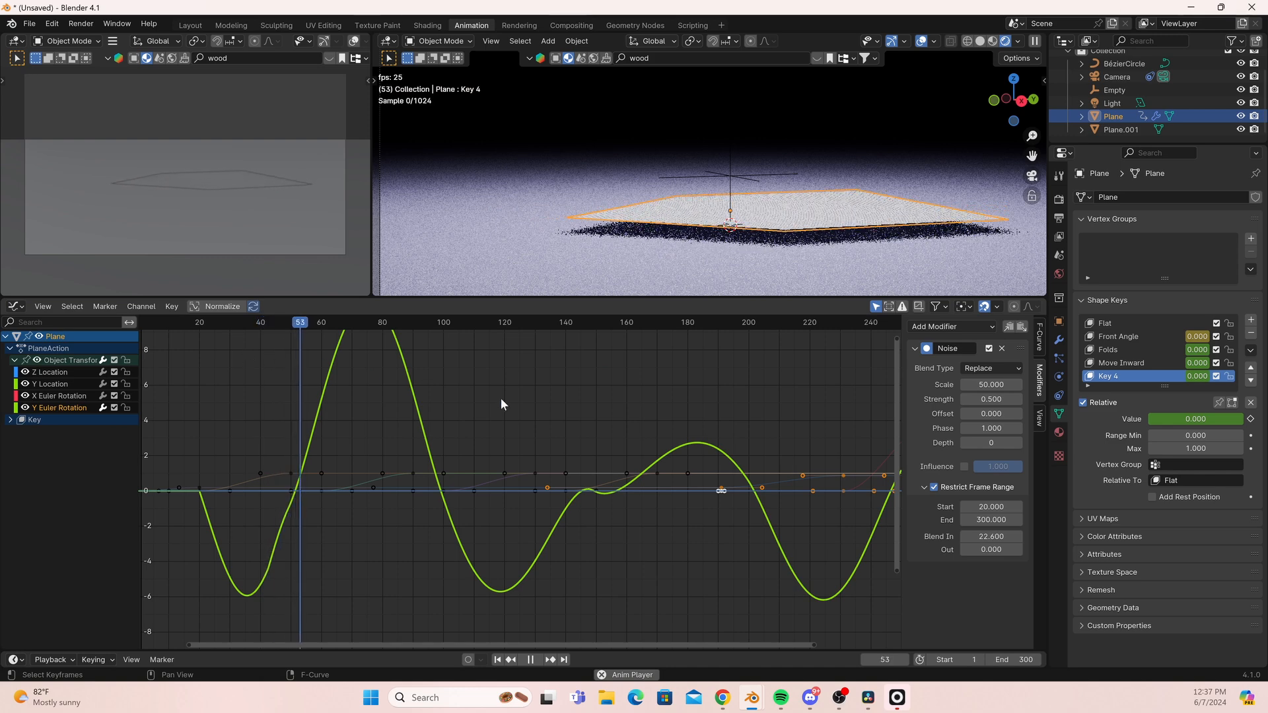
{"action": "key", "text": "space"}
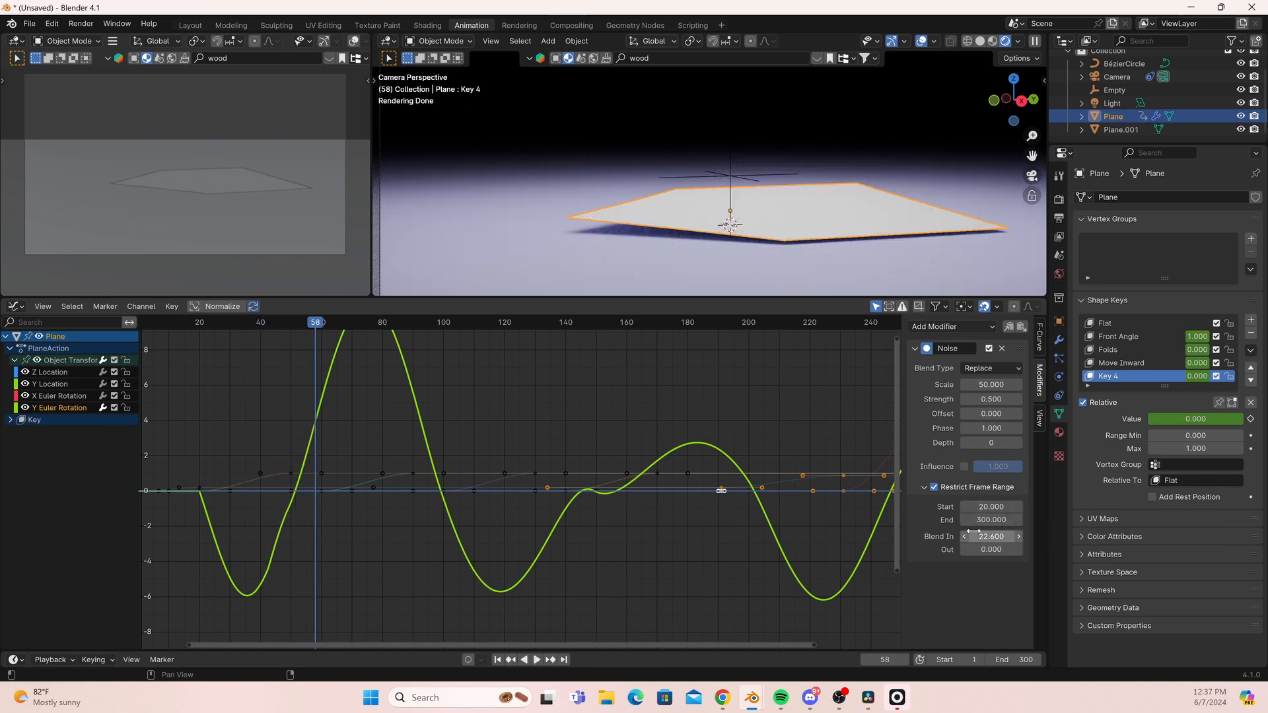
{"action": "left_click", "coordinate": [984, 401]}
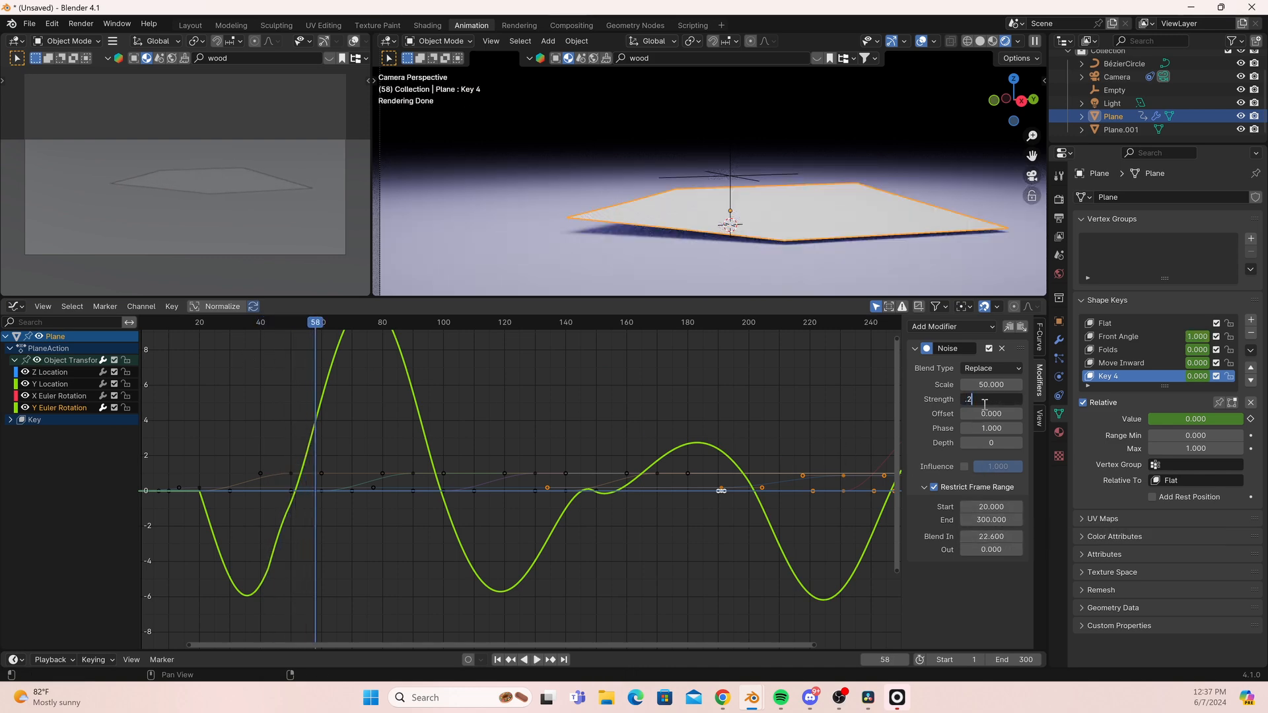
{"action": "type", "text": ".2"}
{"action": "key", "text": "Return"}
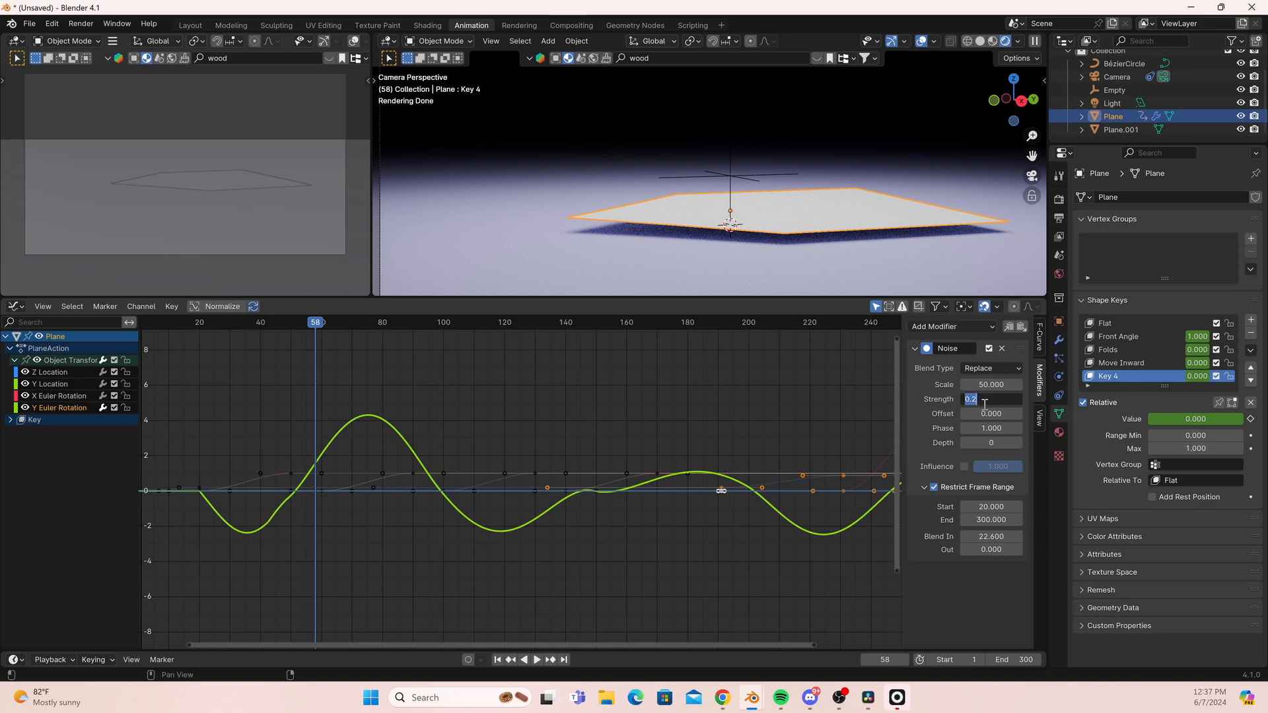
{"action": "type", "text": ".1"}
{"action": "key", "text": "Return"}
Play the animation from frame 58 through the fly-away and inspect the softened wobble up close.
{"action": "key", "text": "space"}
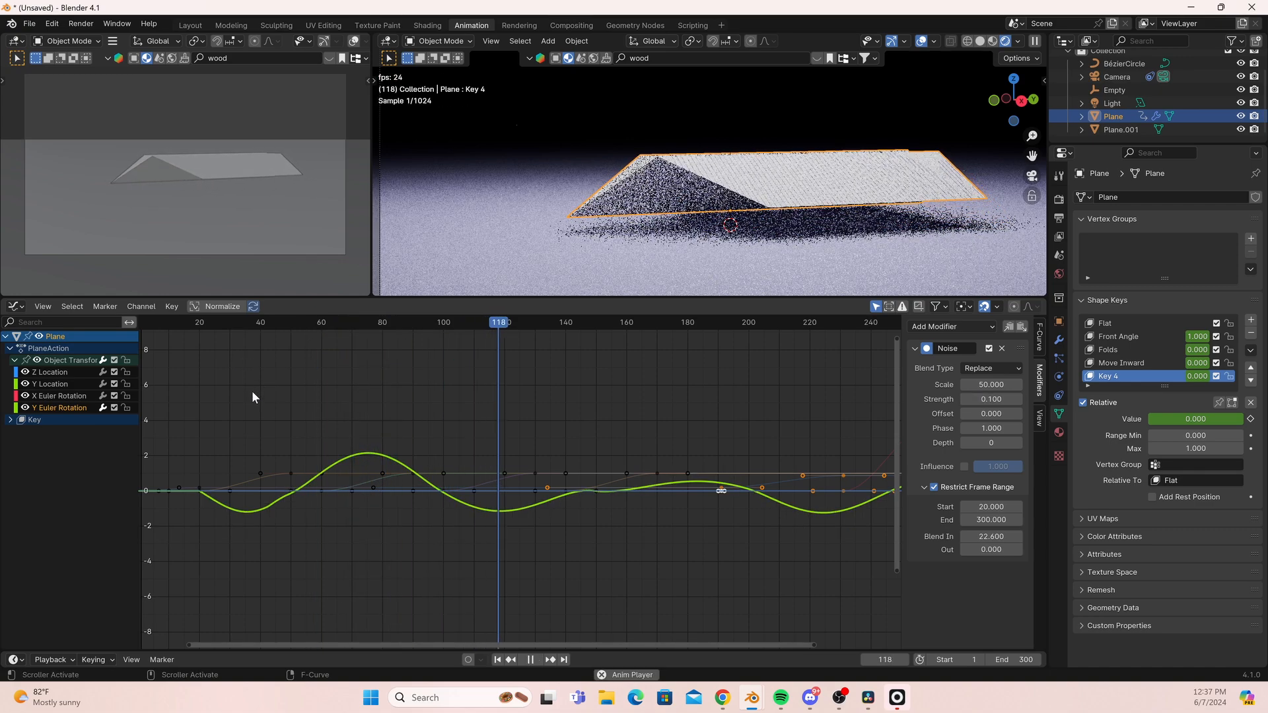
{"action": "scroll", "coordinate": [646, 189], "scroll_direction": "up", "scroll_amount": 5}
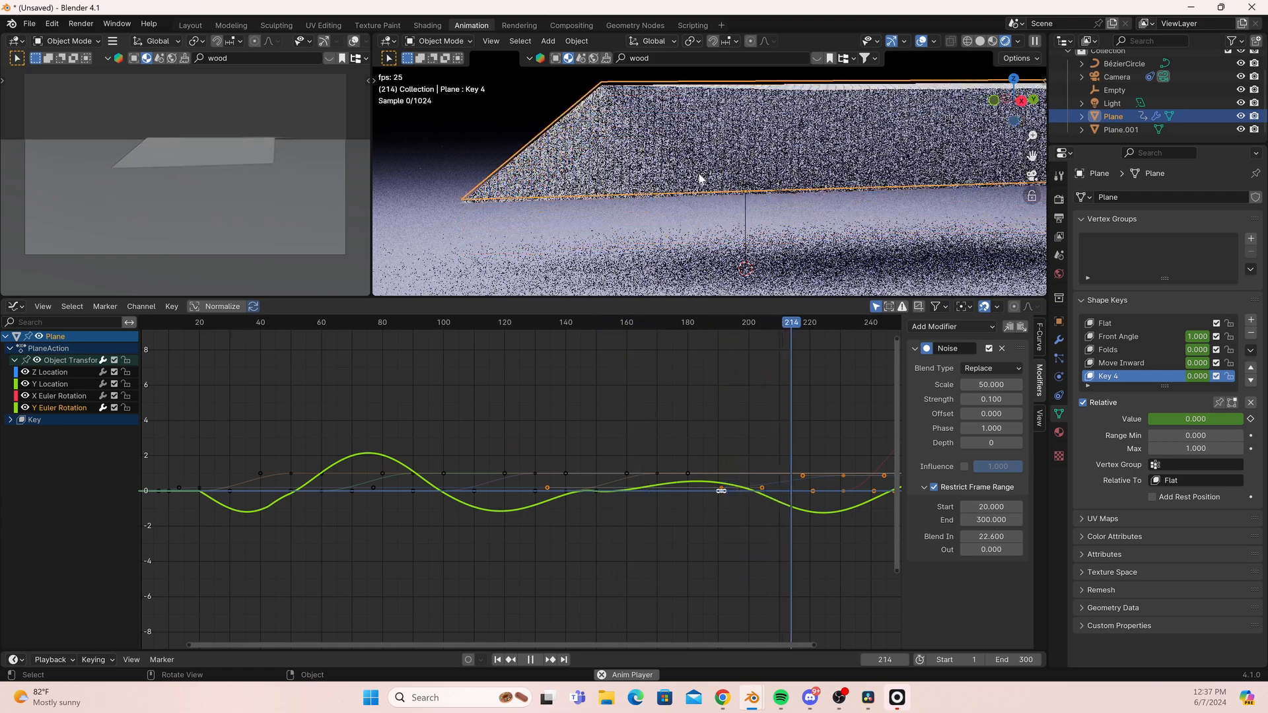
{"action": "scroll", "coordinate": [699, 179], "scroll_direction": "down", "scroll_amount": 5}
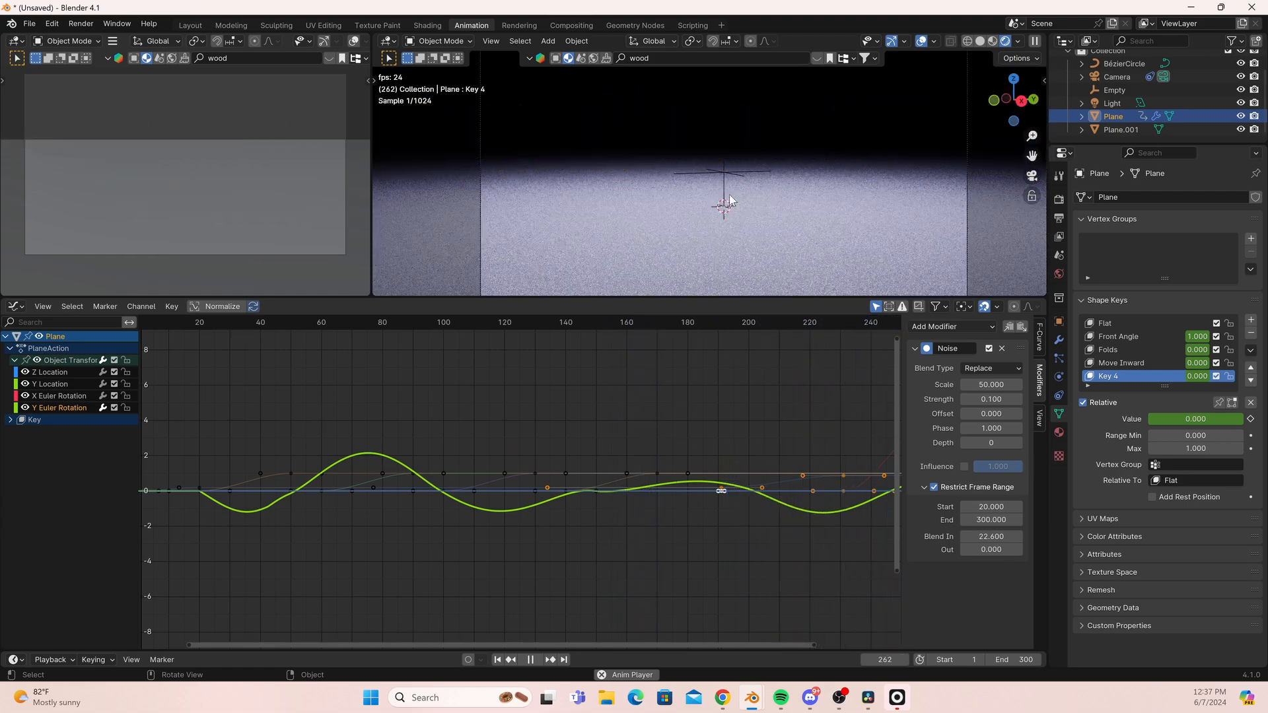